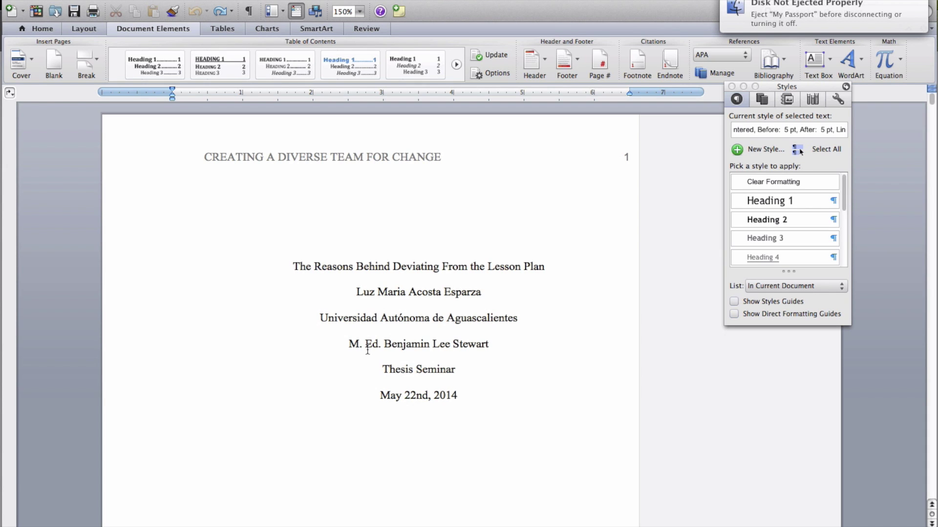
Review the opening pages, checking the page 3 title and selecting the title-page thesis title.
{"action": "scroll", "coordinate": [439, 373], "scroll_direction": "down", "scroll_amount": 15}
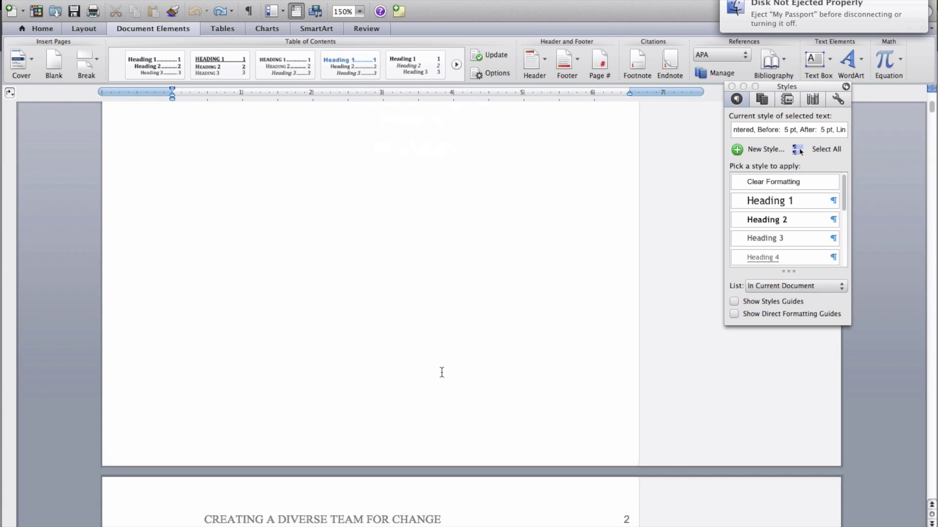
{"action": "scroll", "coordinate": [441, 373], "scroll_direction": "down", "scroll_amount": 10}
{"action": "scroll", "coordinate": [441, 373], "scroll_direction": "up", "scroll_amount": 12}
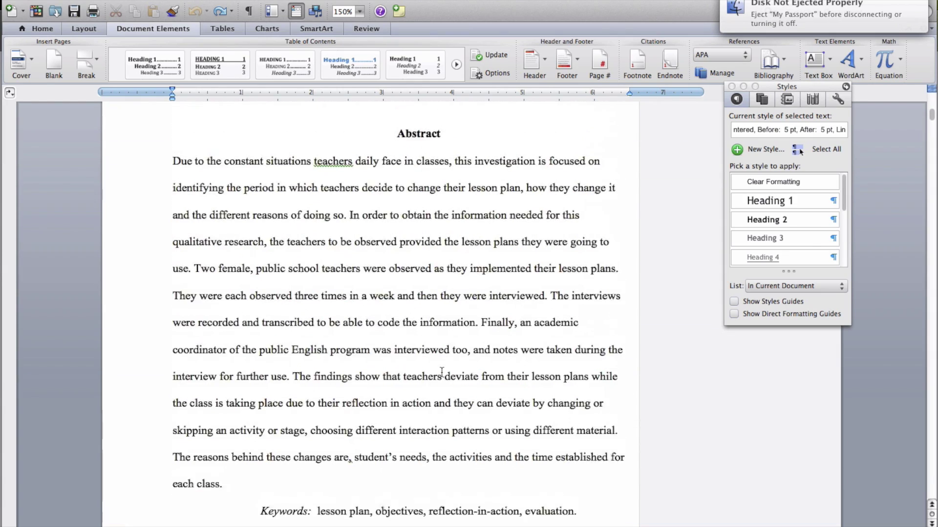
{"action": "scroll", "coordinate": [441, 372], "scroll_direction": "down", "scroll_amount": 10}
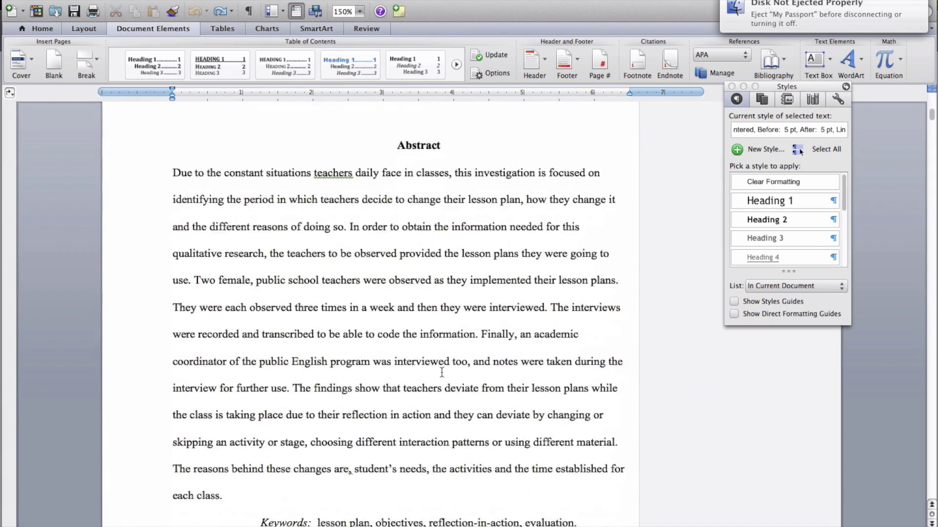
{"action": "scroll", "coordinate": [441, 372], "scroll_direction": "down", "scroll_amount": 5}
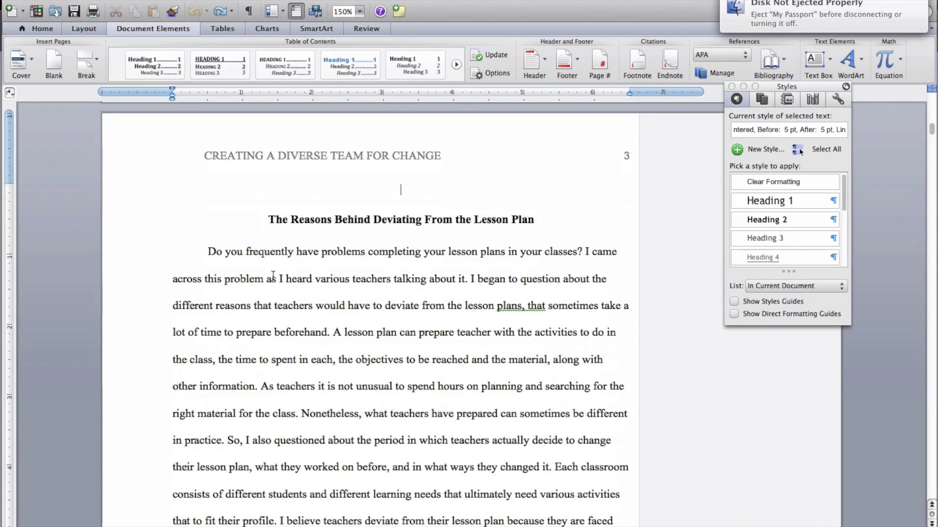
{"action": "left_click", "coordinate": [266, 221]}
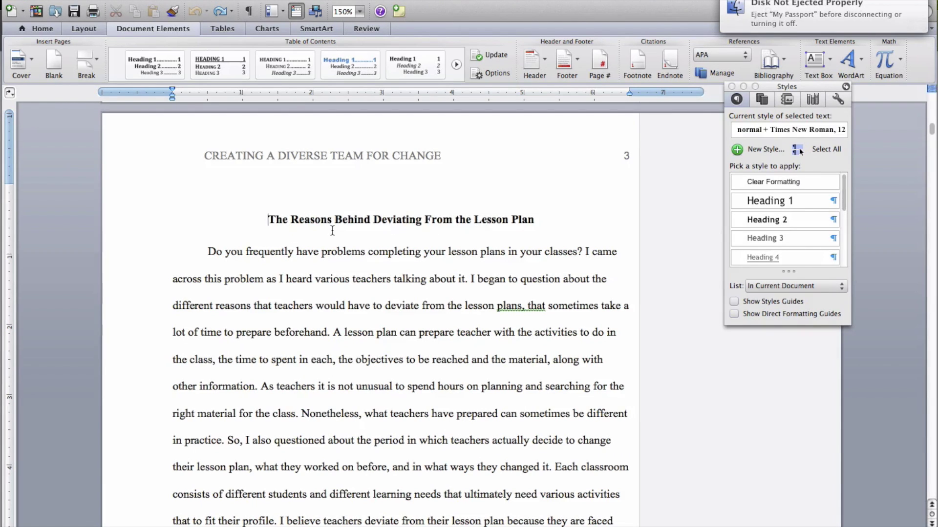
{"action": "scroll", "coordinate": [400, 306], "scroll_direction": "up", "scroll_amount": 15}
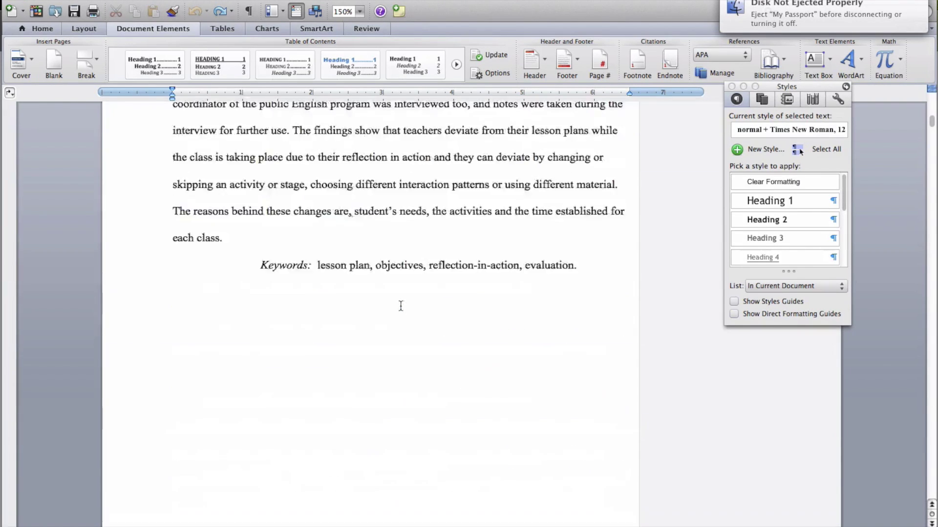
{"action": "scroll", "coordinate": [401, 305], "scroll_direction": "up", "scroll_amount": 10}
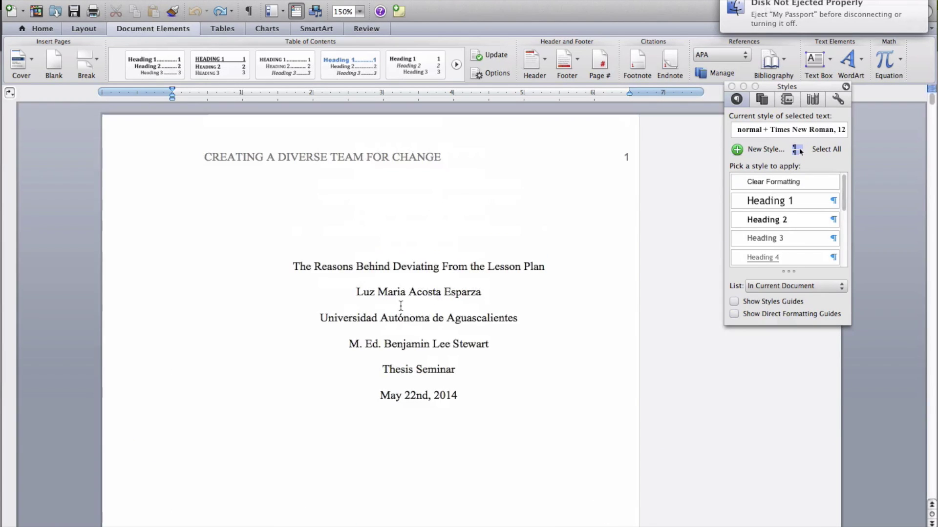
{"action": "left_click_drag", "start_coordinate": [292, 267], "coordinate": [559, 268]}
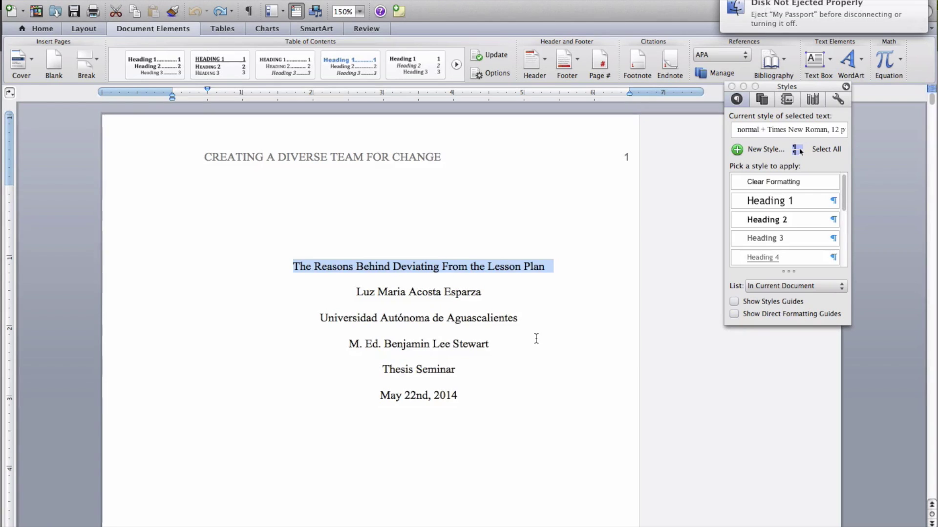
Select the 'Teacher's Beliefs…' section heading, then return to the top of page 3.
{"action": "scroll", "coordinate": [430, 359], "scroll_direction": "down", "scroll_amount": 5}
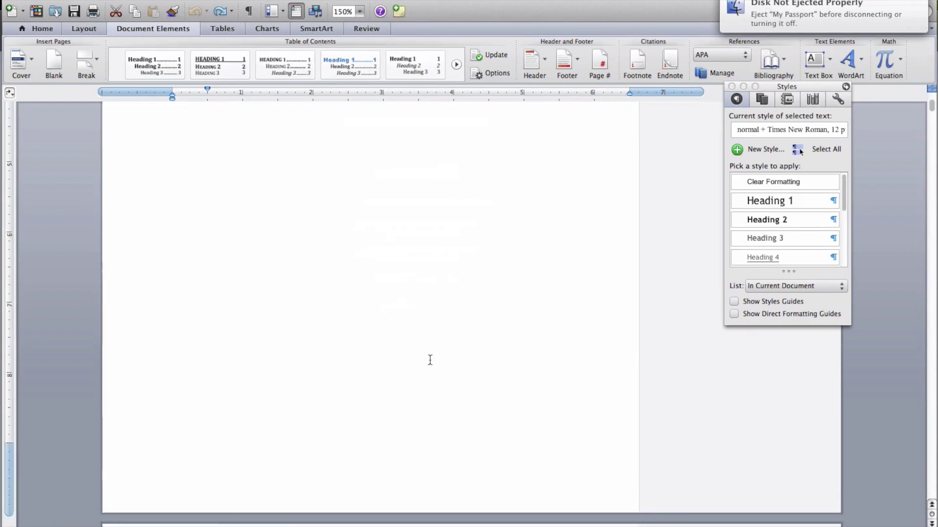
{"action": "scroll", "coordinate": [430, 360], "scroll_direction": "down", "scroll_amount": 15}
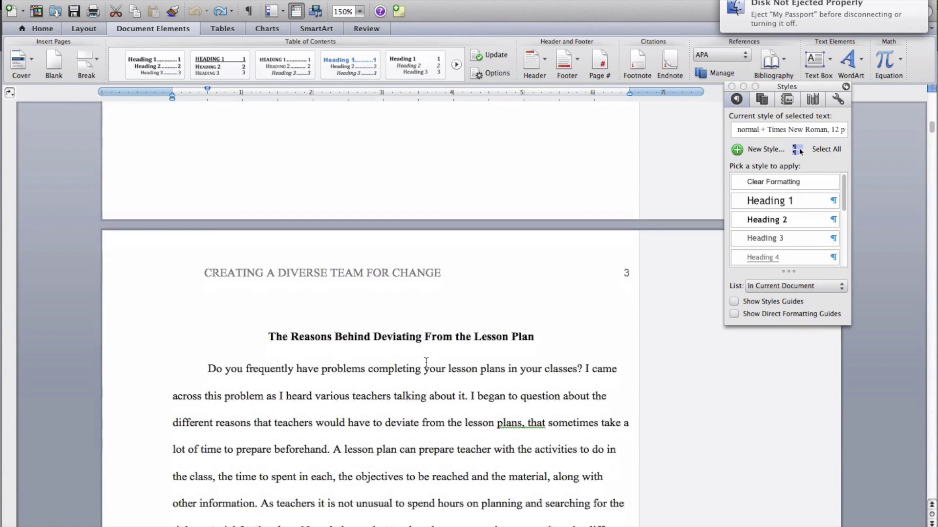
{"action": "scroll", "coordinate": [426, 361], "scroll_direction": "down", "scroll_amount": 1}
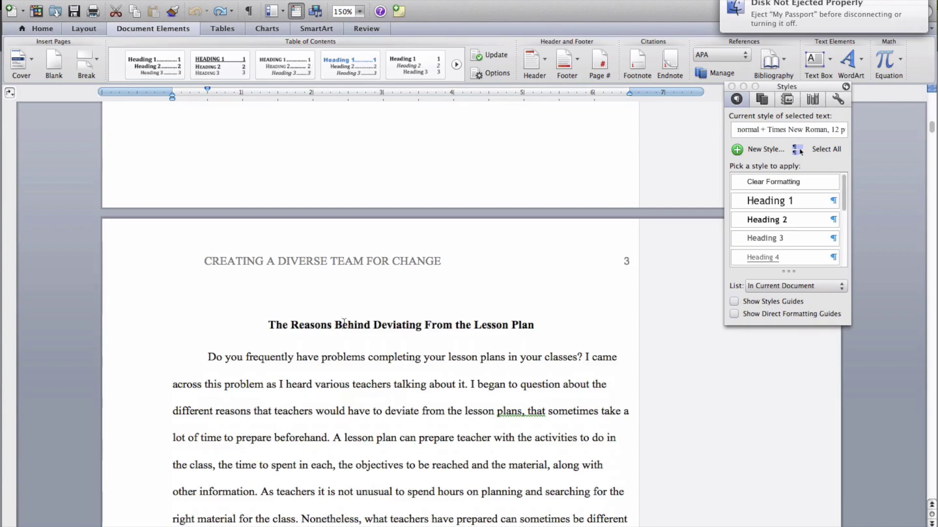
{"action": "scroll", "coordinate": [416, 327], "scroll_direction": "down", "scroll_amount": 10}
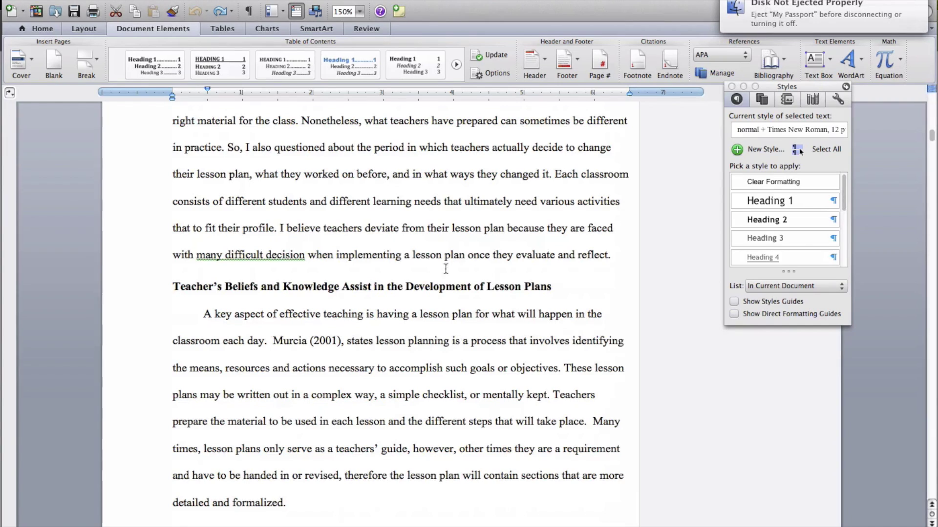
{"action": "left_click_drag", "start_coordinate": [171, 287], "coordinate": [559, 295]}
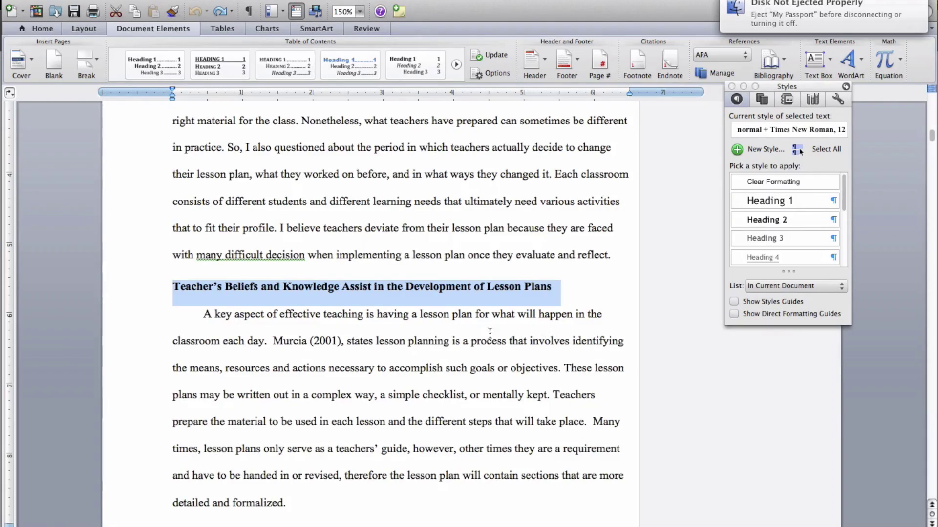
{"action": "scroll", "coordinate": [438, 288], "scroll_direction": "up", "scroll_amount": 15}
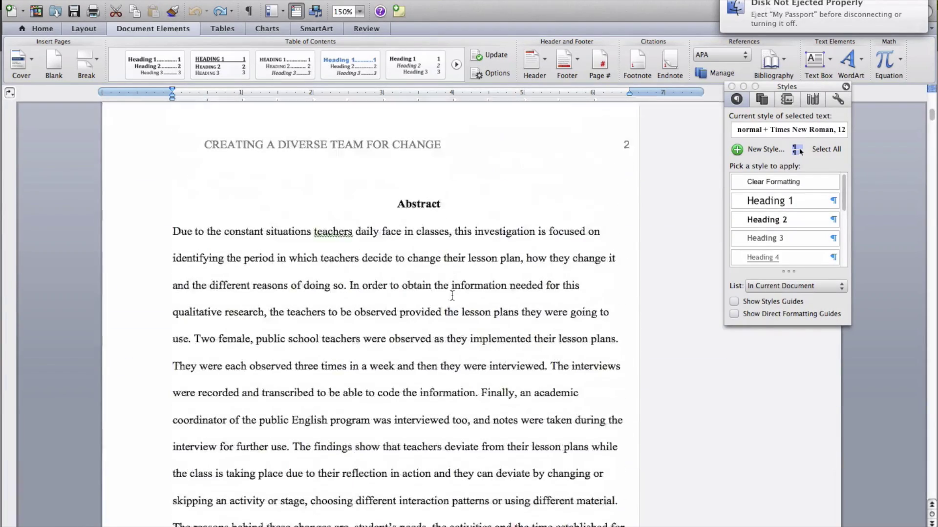
{"action": "scroll", "coordinate": [453, 295], "scroll_direction": "down", "scroll_amount": 5}
{"action": "scroll", "coordinate": [453, 295], "scroll_direction": "down", "scroll_amount": 10}
{"action": "scroll", "coordinate": [454, 295], "scroll_direction": "up", "scroll_amount": 5}
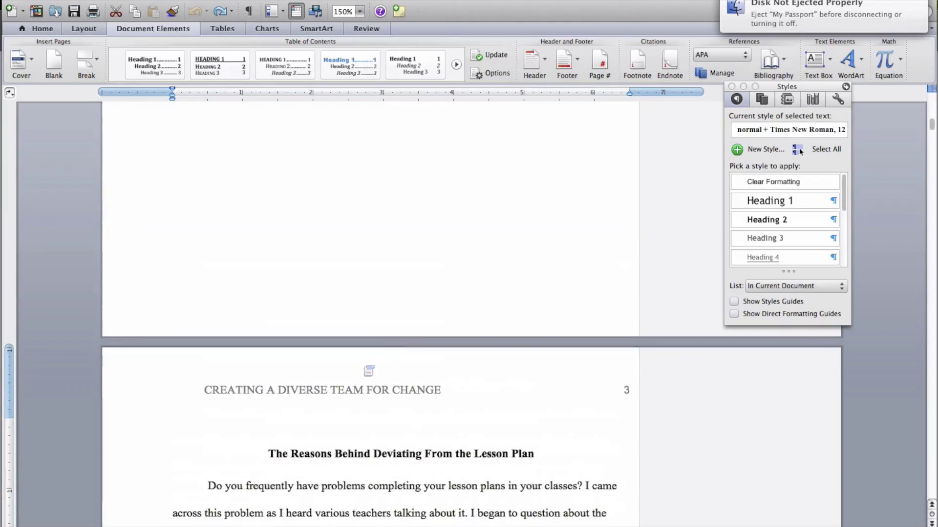
{"action": "scroll", "coordinate": [262, 447], "scroll_direction": "up", "scroll_amount": 12}
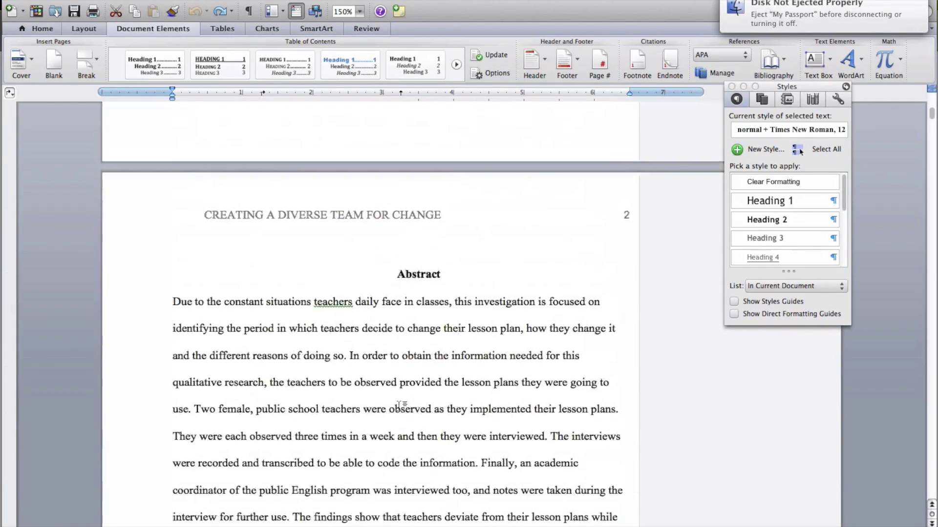
{"action": "scroll", "coordinate": [400, 401], "scroll_direction": "down", "scroll_amount": 4}
{"action": "scroll", "coordinate": [400, 400], "scroll_direction": "down", "scroll_amount": 8}
{"action": "scroll", "coordinate": [403, 404], "scroll_direction": "up", "scroll_amount": 20}
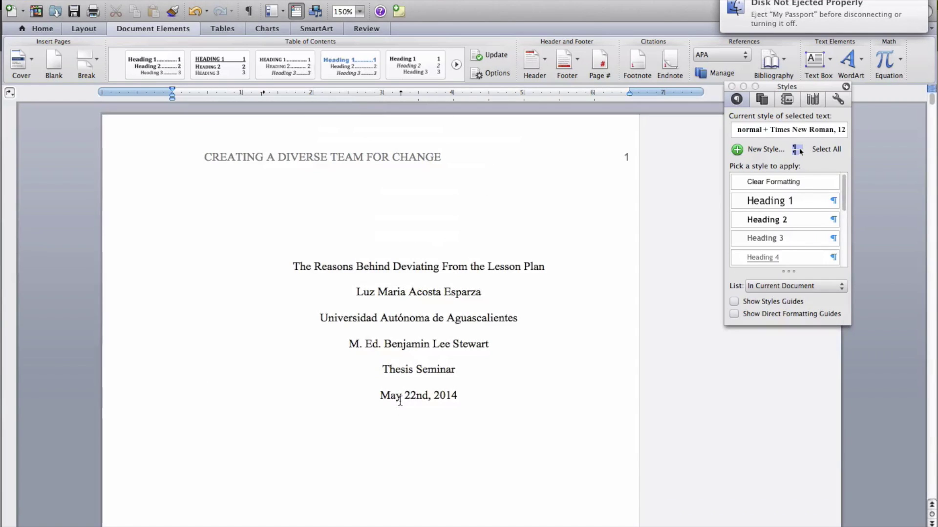
{"action": "scroll", "coordinate": [403, 405], "scroll_direction": "down", "scroll_amount": 8}
{"action": "scroll", "coordinate": [400, 400], "scroll_direction": "down", "scroll_amount": 7}
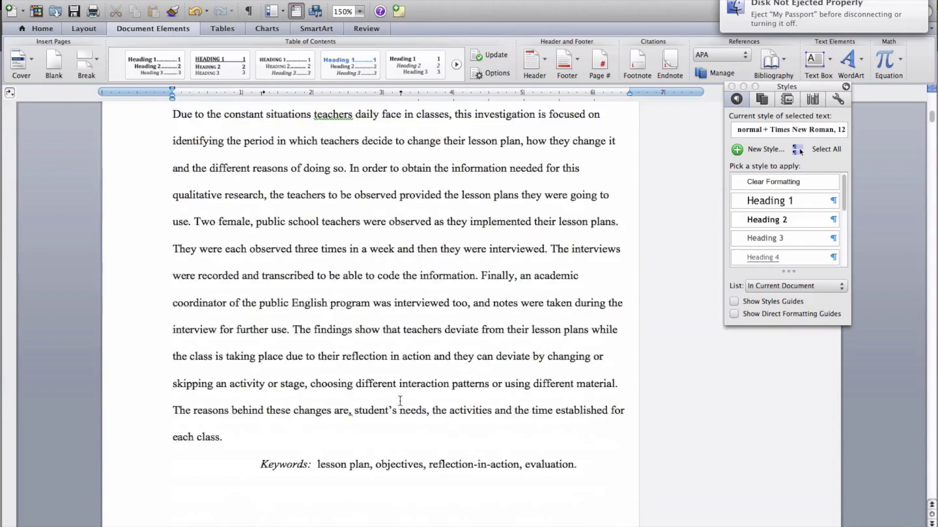
{"action": "scroll", "coordinate": [399, 401], "scroll_direction": "down", "scroll_amount": 10}
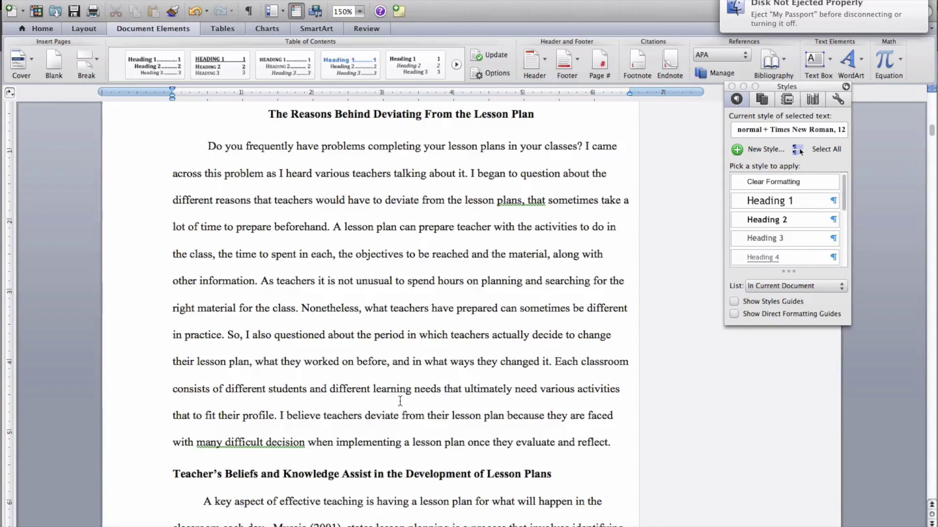
Undo the last change and insert a page break before the page 3 title.
{"action": "key", "text": "super+z"}
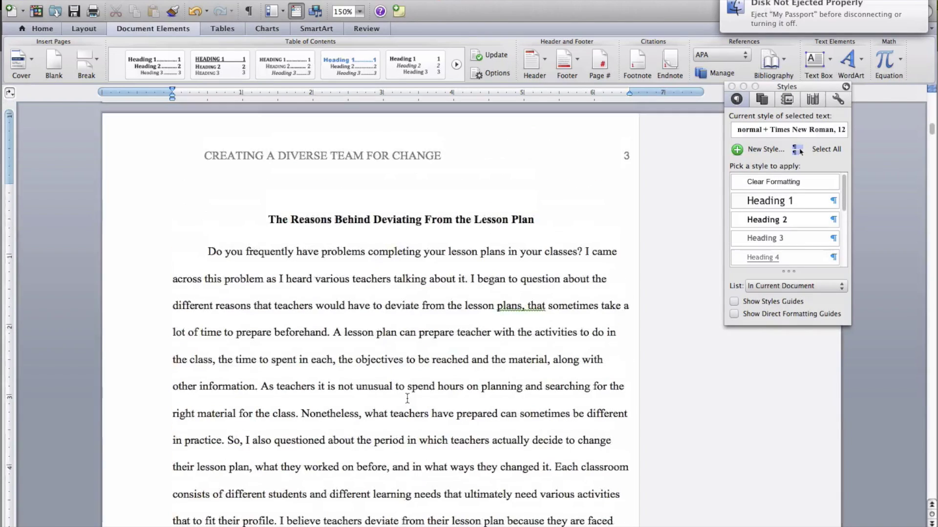
{"action": "scroll", "coordinate": [407, 398], "scroll_direction": "up", "scroll_amount": 10}
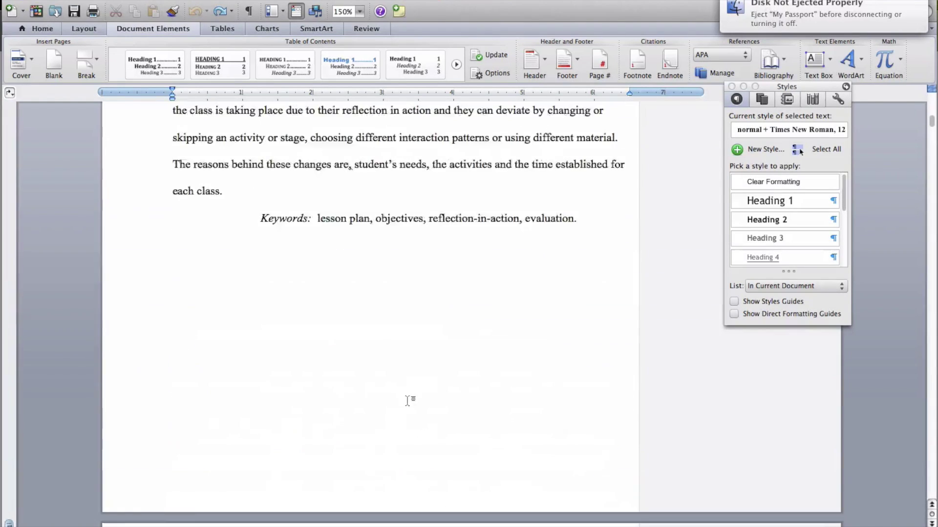
{"action": "scroll", "coordinate": [408, 398], "scroll_direction": "up", "scroll_amount": 5}
{"action": "scroll", "coordinate": [407, 399], "scroll_direction": "down", "scroll_amount": 15}
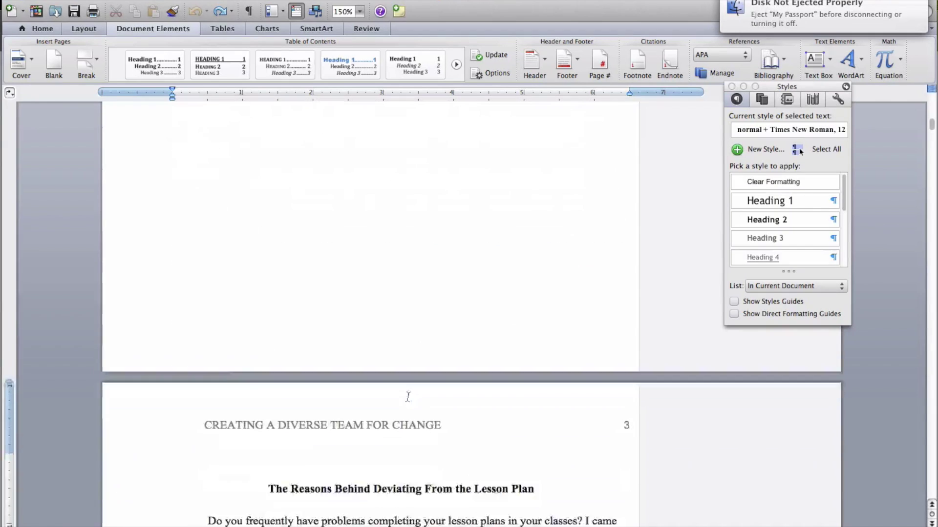
{"action": "left_click", "coordinate": [176, 1]}
{"action": "left_click", "coordinate": [287, 1]}
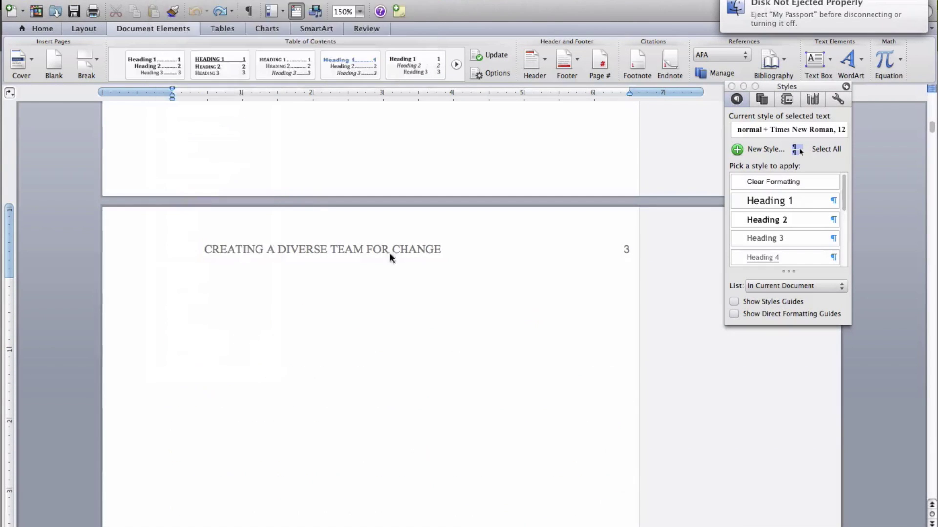
Type a centered 'Table of Contents' title on blank page 3 and select it.
{"action": "scroll", "coordinate": [388, 252], "scroll_direction": "up", "scroll_amount": 6}
{"action": "scroll", "coordinate": [392, 275], "scroll_direction": "down", "scroll_amount": 3}
{"action": "scroll", "coordinate": [379, 399], "scroll_direction": "down", "scroll_amount": 10}
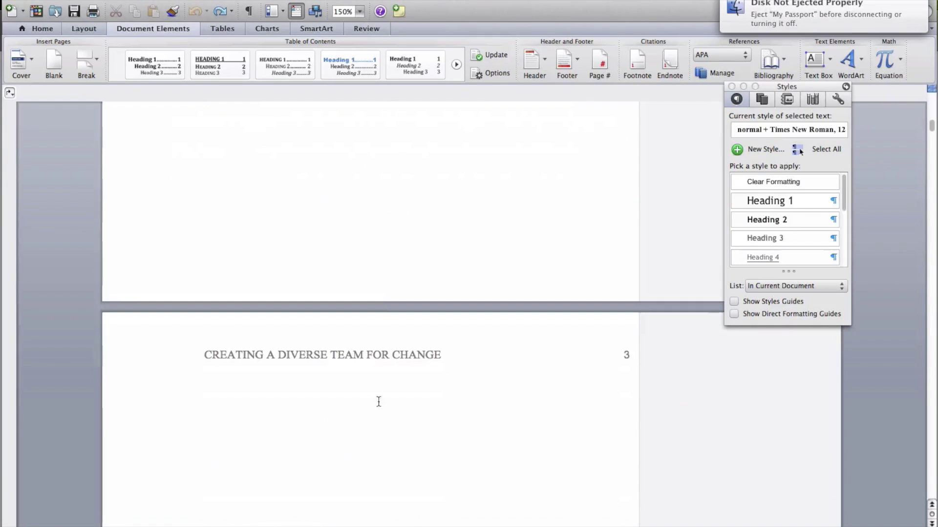
{"action": "scroll", "coordinate": [385, 393], "scroll_direction": "up", "scroll_amount": 5}
{"action": "scroll", "coordinate": [382, 388], "scroll_direction": "up", "scroll_amount": 4}
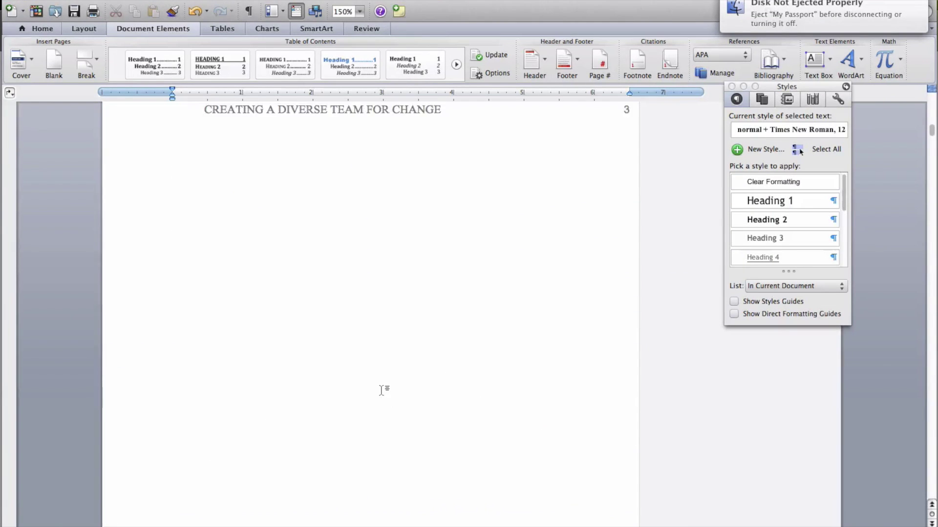
{"action": "left_click", "coordinate": [356, 291]}
{"action": "key", "text": "super+e"}
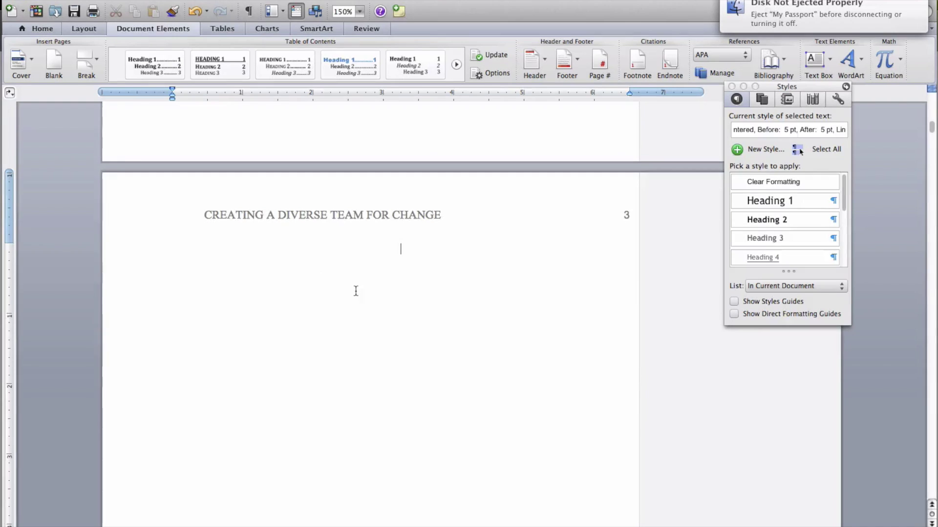
{"action": "scroll", "coordinate": [356, 289], "scroll_direction": "up", "scroll_amount": 3}
{"action": "type", "text": "Tables"}
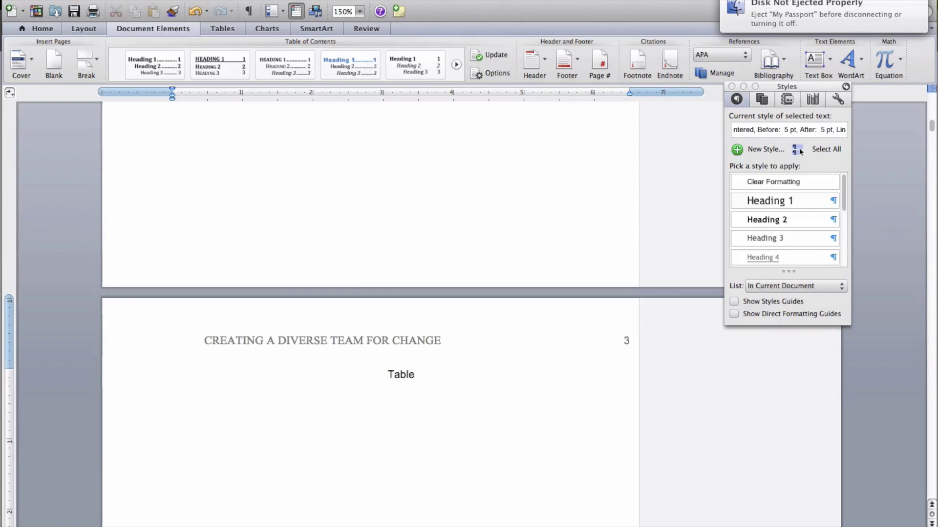
{"action": "key", "text": "BackSpace"}
{"action": "type", "text": "of Contents"}
{"action": "key", "text": "shift+Left"}
{"action": "key", "text": "shift+Left"}
{"action": "key", "text": "shift+Left"}
{"action": "key", "text": "shift+Left"}
{"action": "key", "text": "shift+Left"}
{"action": "key", "text": "shift+Left"}
{"action": "key", "text": "shift+Left"}
{"action": "key", "text": "shift+Left"}
{"action": "key", "text": "shift+Left"}
{"action": "key", "text": "shift+Left"}
{"action": "key", "text": "shift+Left"}
{"action": "key", "text": "shift+Left"}
{"action": "key", "text": "shift+Left"}
{"action": "key", "text": "shift+Left"}
{"action": "key", "text": "shift+Left"}
{"action": "key", "text": "shift+Left"}
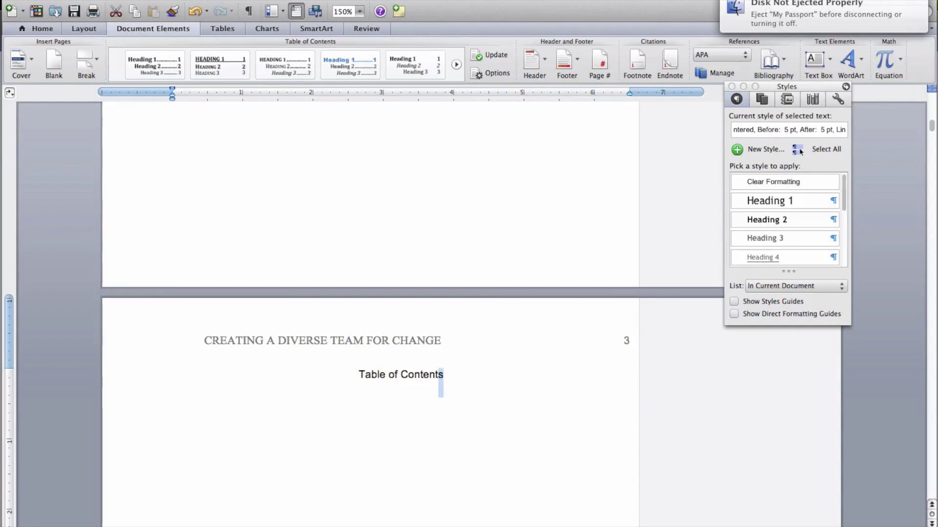
{"action": "key", "text": "shift+Left"}
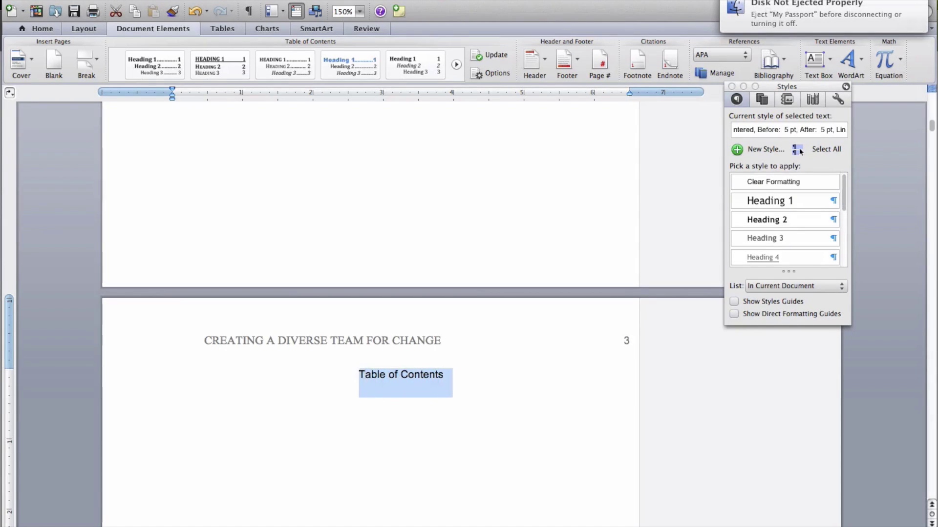
{"action": "left_click", "coordinate": [44, 29]}
Set the 'Table of Contents' title to Times New Roman Bold.
{"action": "left_click", "coordinate": [78, 56]}
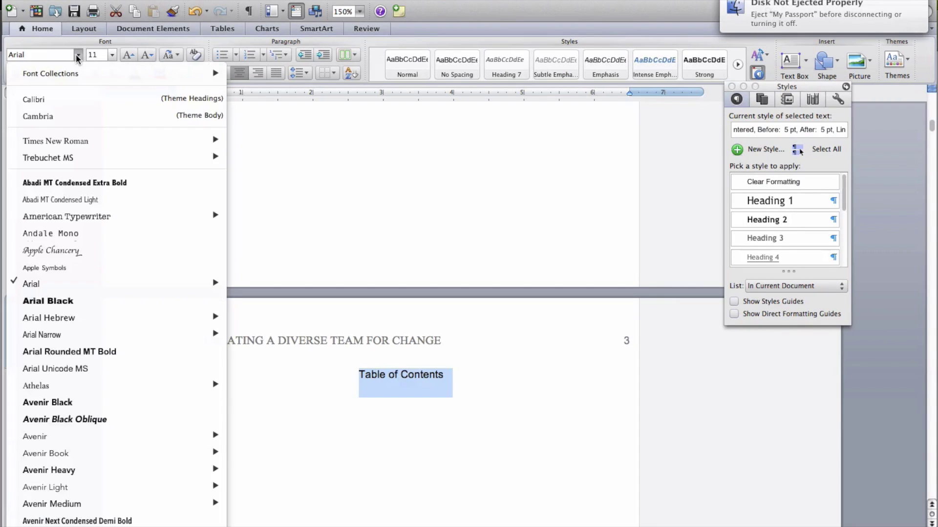
{"action": "mouse_move", "coordinate": [107, 142]}
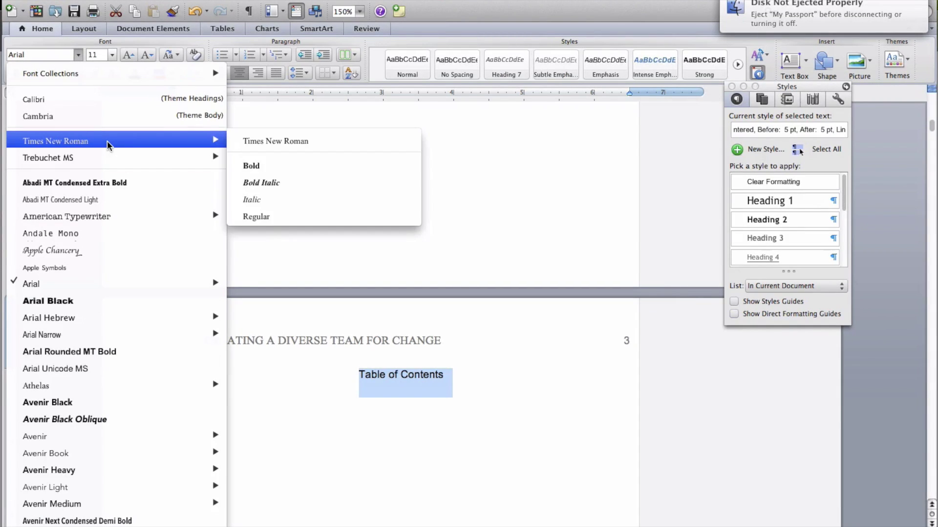
{"action": "left_click", "coordinate": [261, 167]}
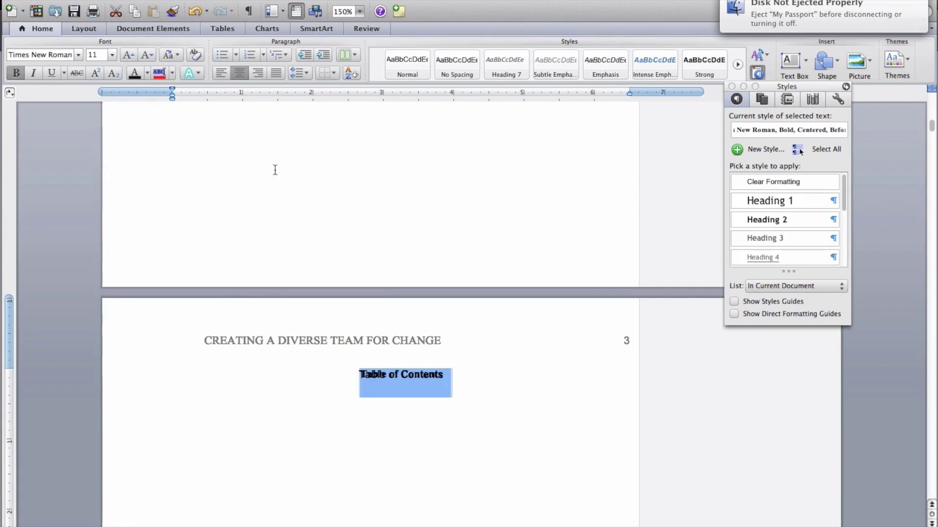
{"action": "left_click", "coordinate": [453, 409]}
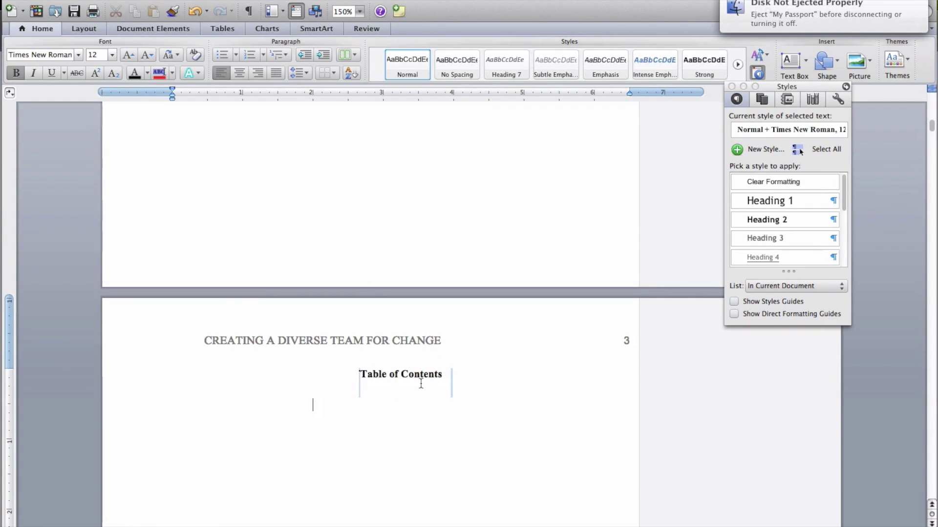
Scroll down to the heading at the top of page 4.
{"action": "scroll", "coordinate": [392, 396], "scroll_direction": "down", "scroll_amount": 3}
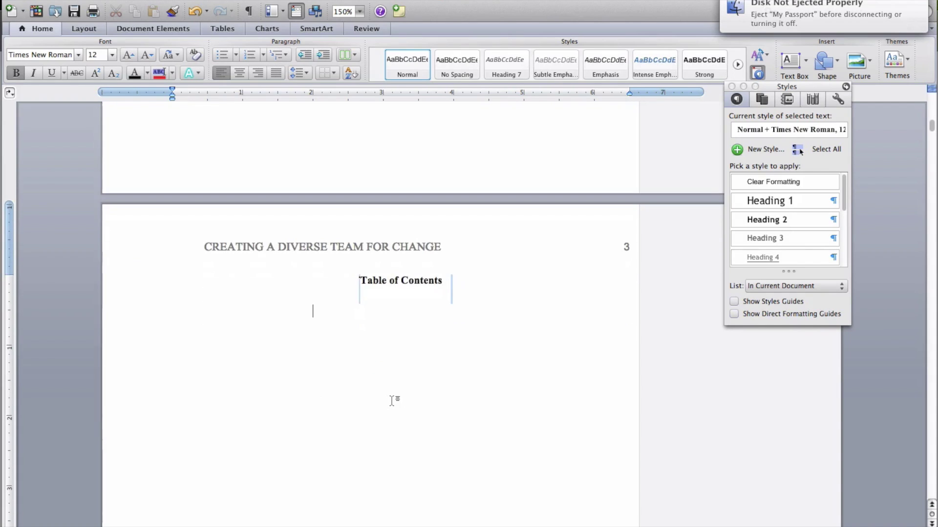
{"action": "scroll", "coordinate": [392, 397], "scroll_direction": "down", "scroll_amount": 4}
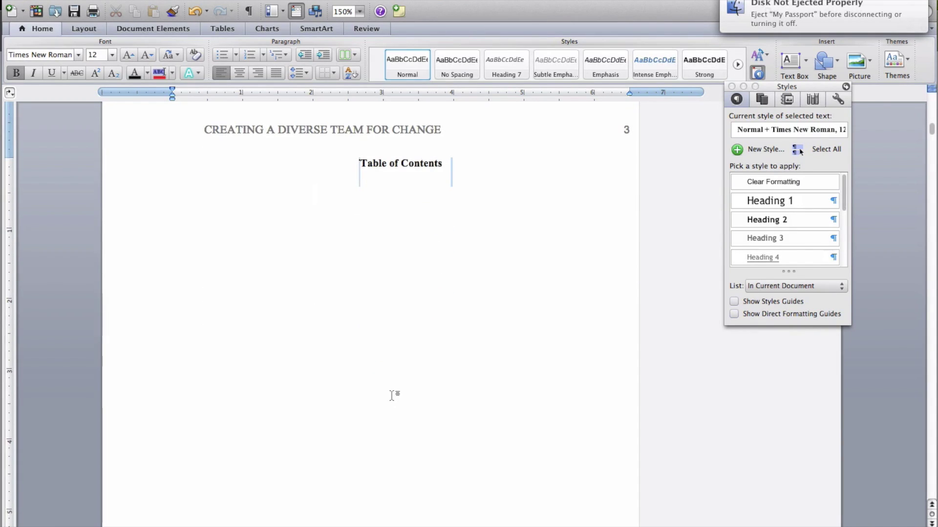
{"action": "scroll", "coordinate": [391, 396], "scroll_direction": "down", "scroll_amount": 2}
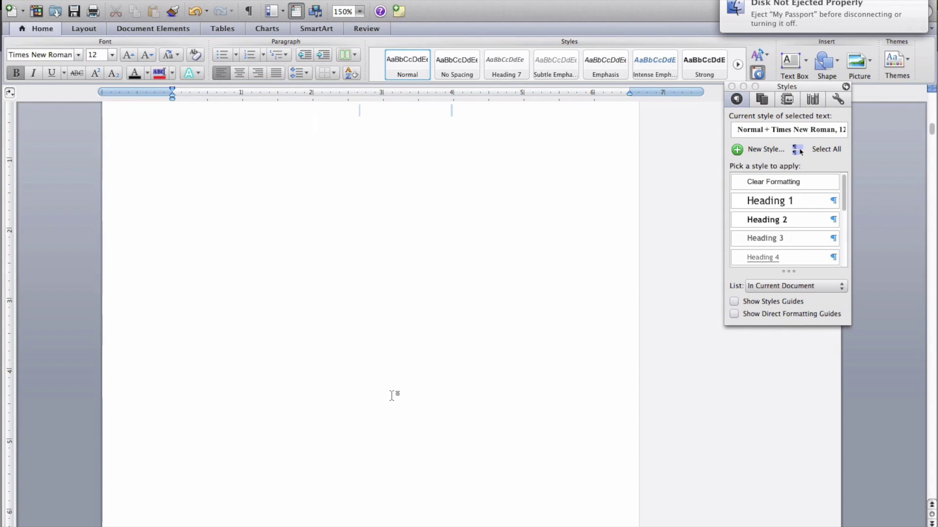
{"action": "scroll", "coordinate": [392, 396], "scroll_direction": "down", "scroll_amount": 12}
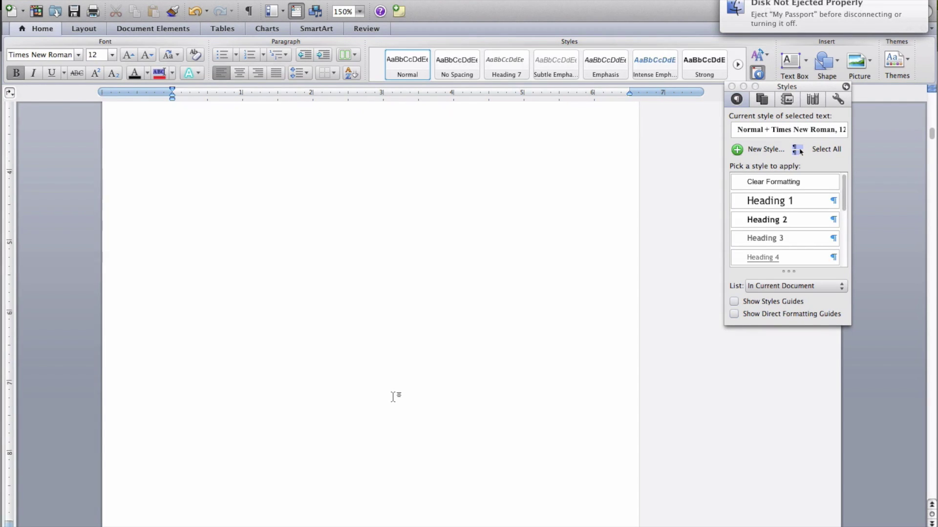
{"action": "scroll", "coordinate": [393, 396], "scroll_direction": "down", "scroll_amount": 10}
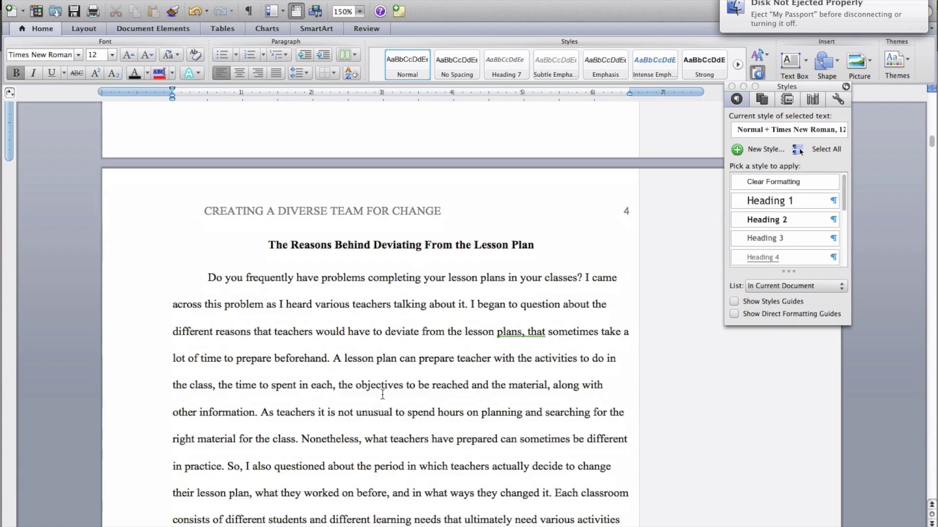
Select page 4's heading and set Heading 1's font to Times New Roman Bold, 12 pt.
{"action": "left_click", "coordinate": [272, 245]}
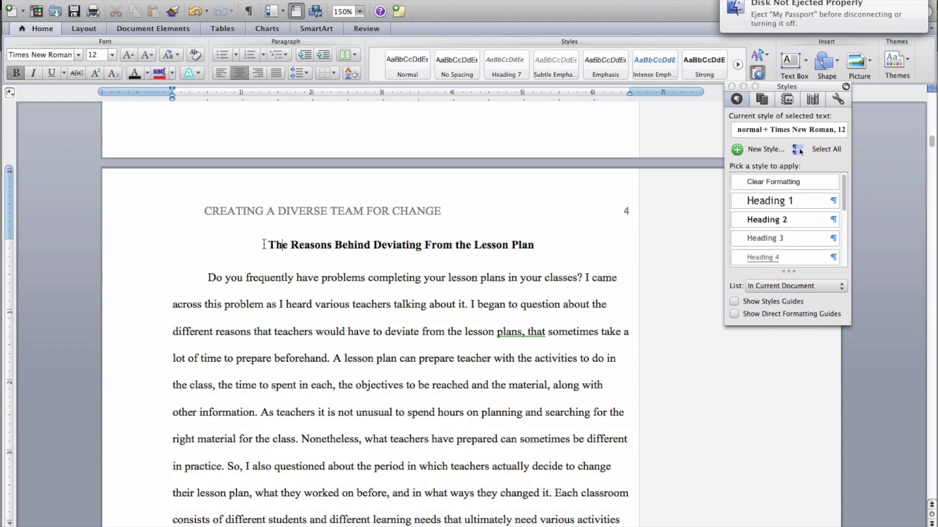
{"action": "left_click_drag", "start_coordinate": [264, 245], "coordinate": [542, 247]}
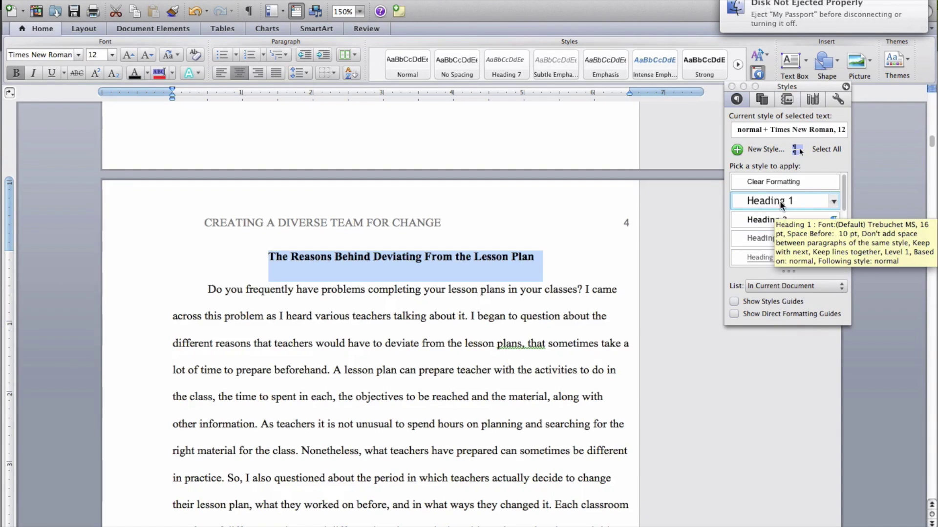
{"action": "left_click", "coordinate": [835, 202]}
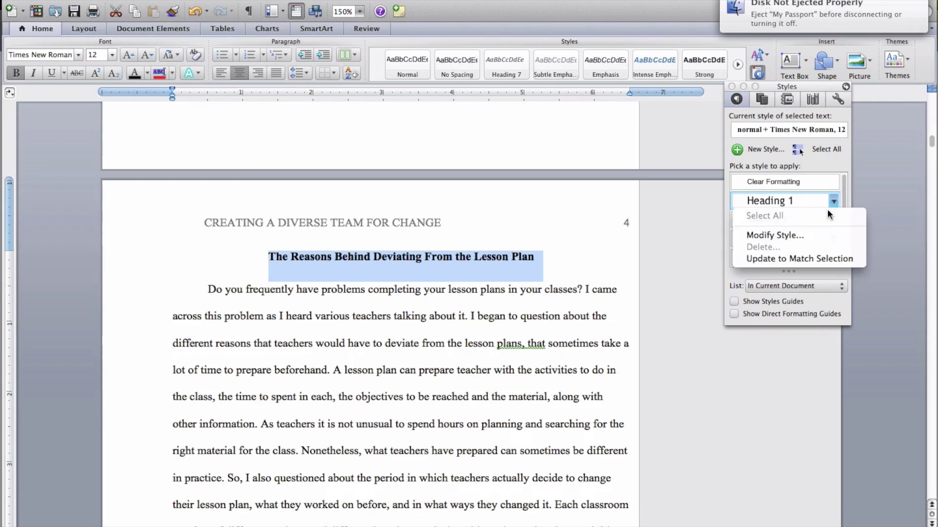
{"action": "left_click", "coordinate": [772, 236]}
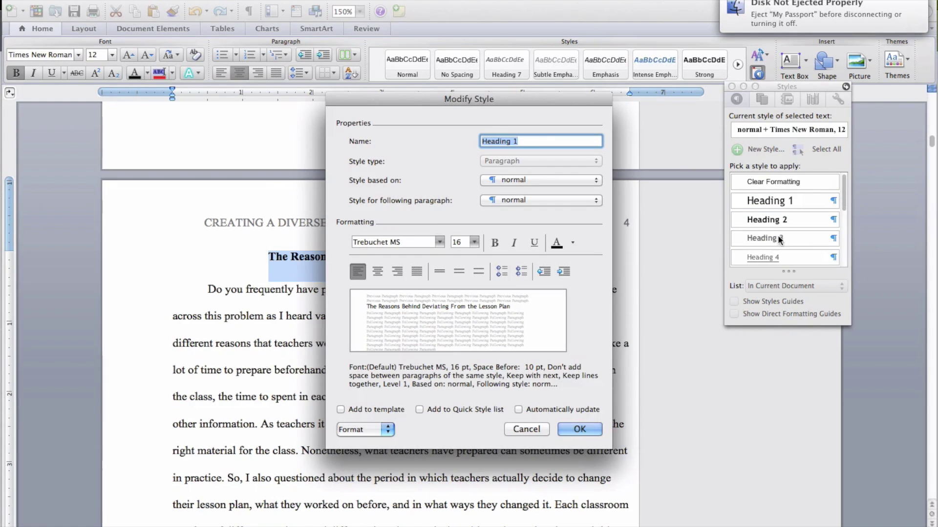
{"action": "left_click", "coordinate": [409, 242]}
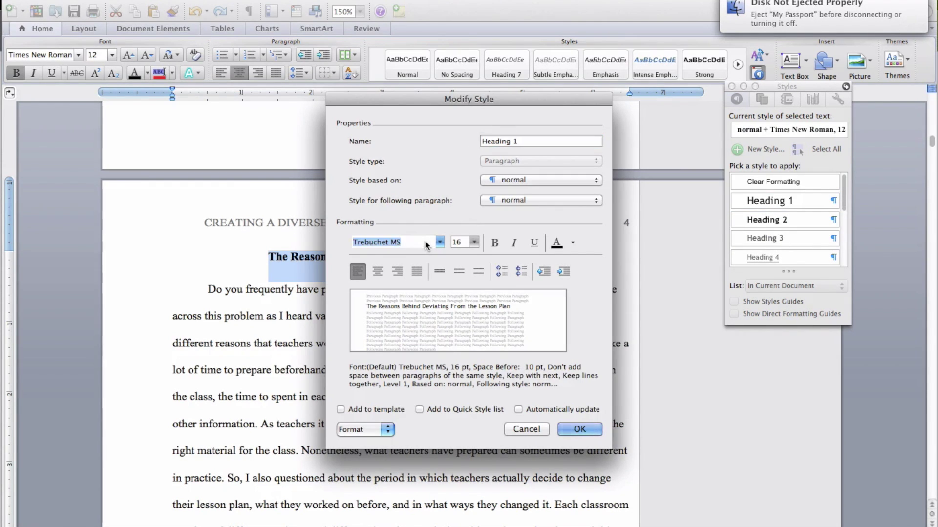
{"action": "left_click", "coordinate": [441, 241]}
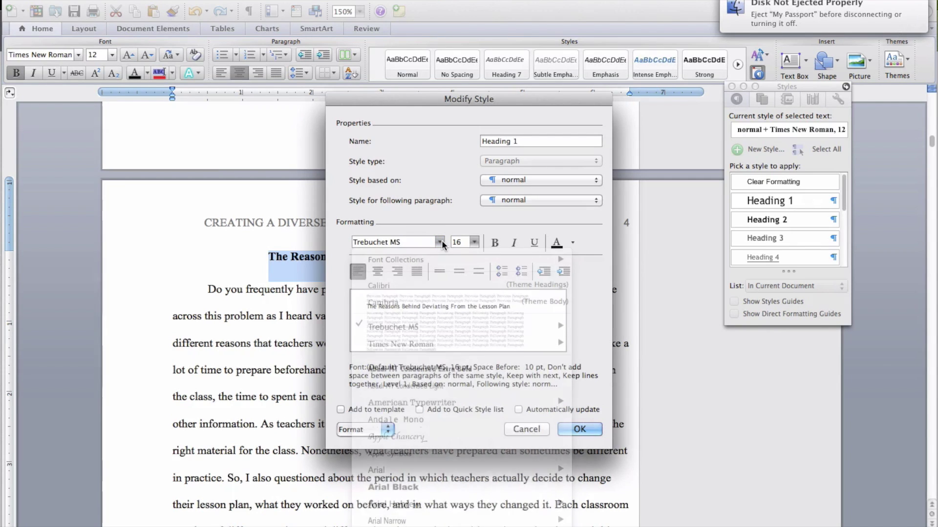
{"action": "mouse_move", "coordinate": [557, 345]}
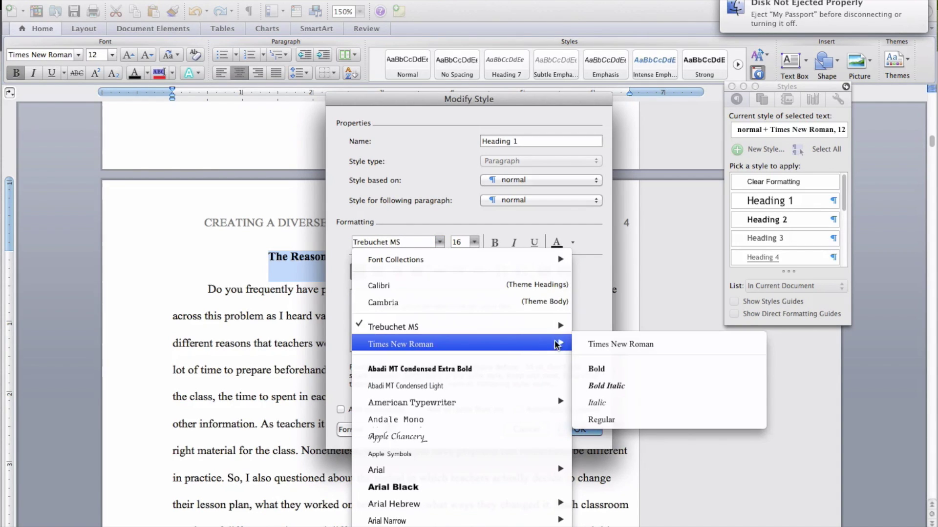
{"action": "left_click", "coordinate": [605, 373]}
{"action": "left_click", "coordinate": [474, 242]}
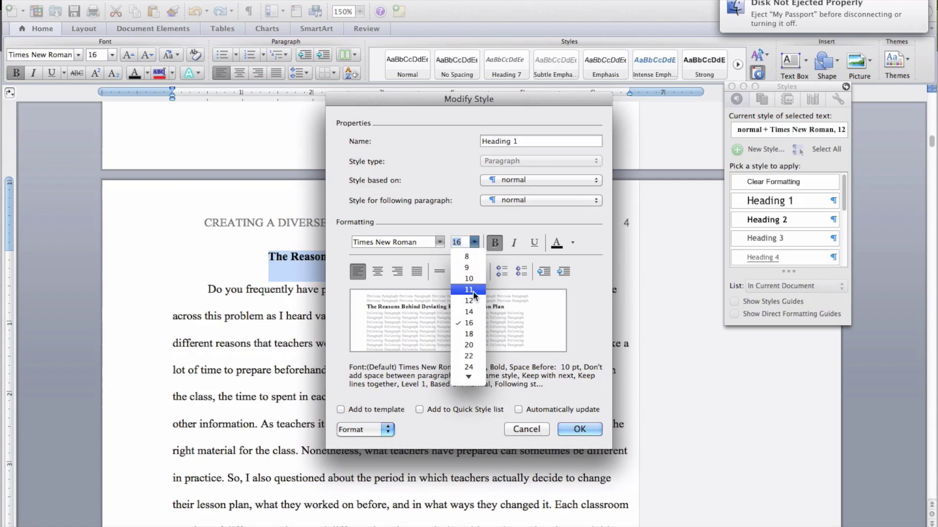
{"action": "left_click", "coordinate": [472, 303]}
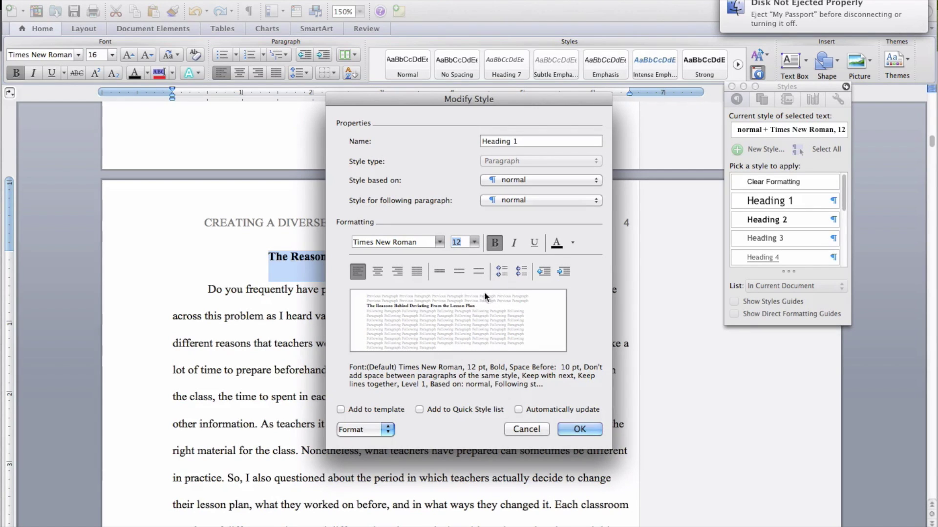
Center Heading 1 with 0 pt space before and double line spacing, then save the style.
{"action": "left_click", "coordinate": [376, 272]}
{"action": "left_click", "coordinate": [383, 432]}
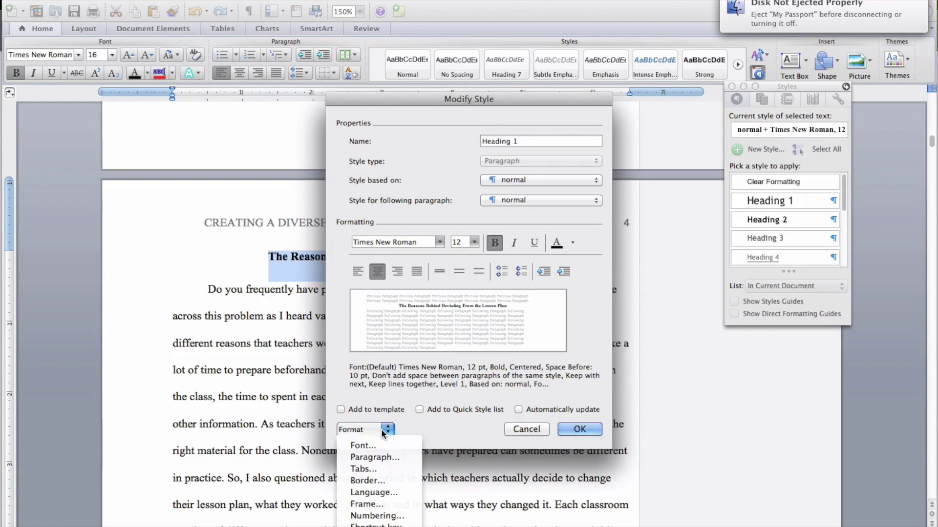
{"action": "left_click", "coordinate": [377, 459]}
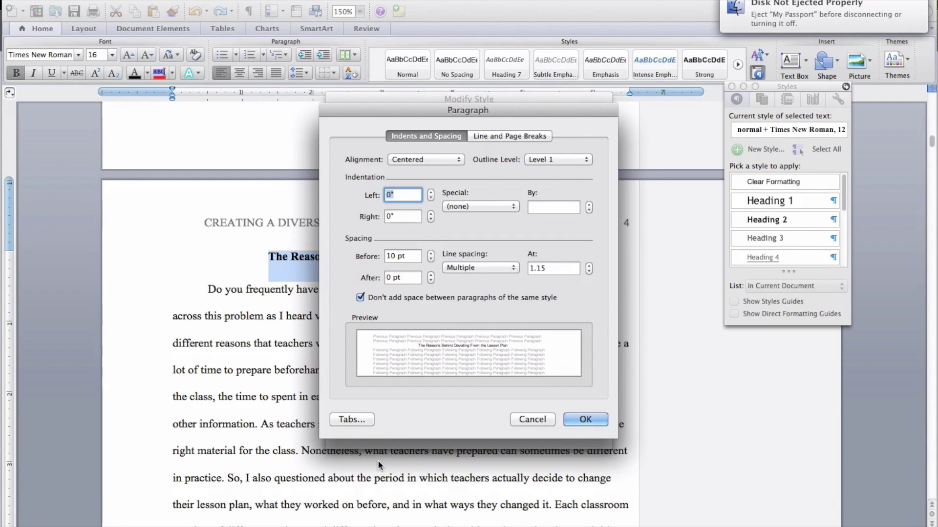
{"action": "left_click", "coordinate": [412, 255]}
{"action": "left_click_drag", "start_coordinate": [414, 256], "coordinate": [385, 256]}
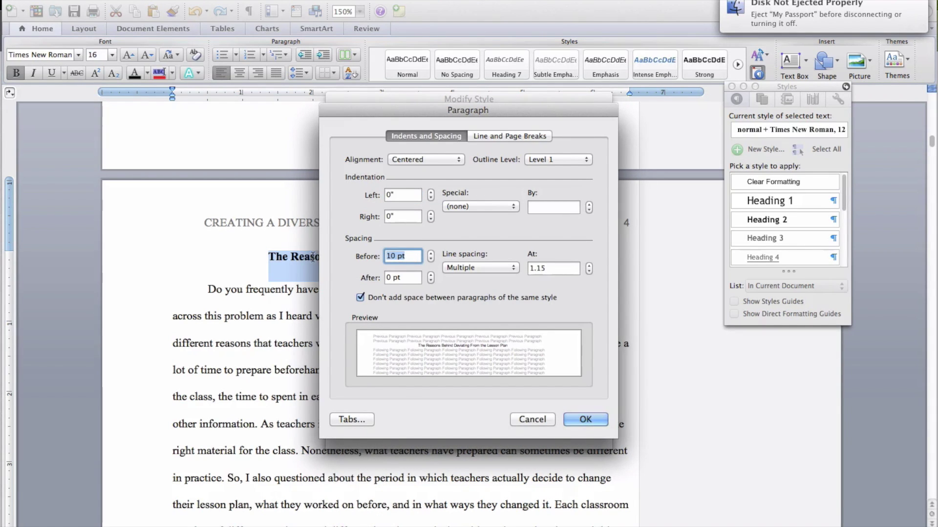
{"action": "type", "text": "0"}
{"action": "key", "text": "Tab"}
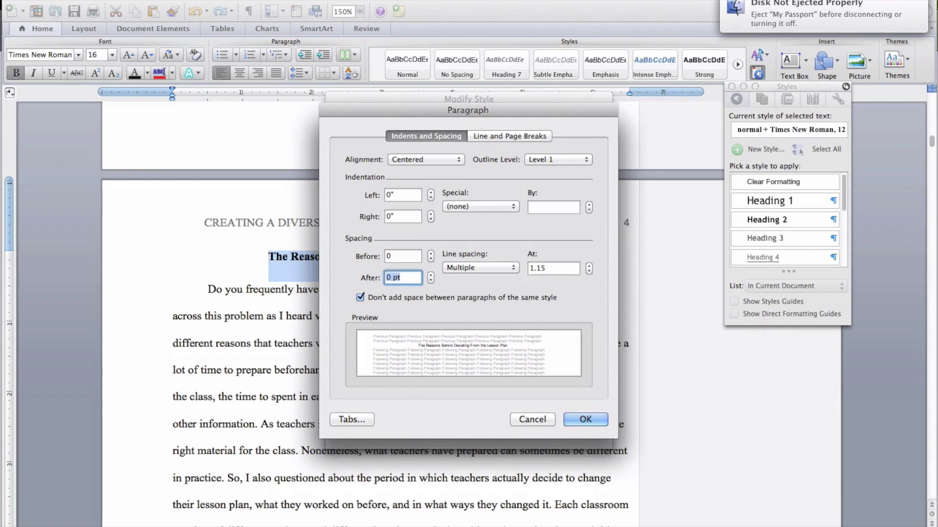
{"action": "left_click", "coordinate": [511, 270]}
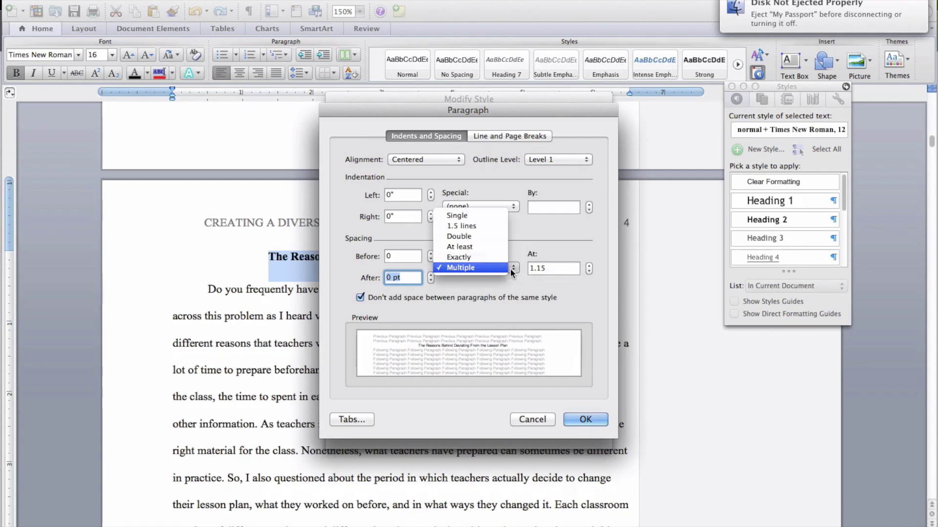
{"action": "left_click", "coordinate": [488, 236]}
{"action": "left_click", "coordinate": [586, 418]}
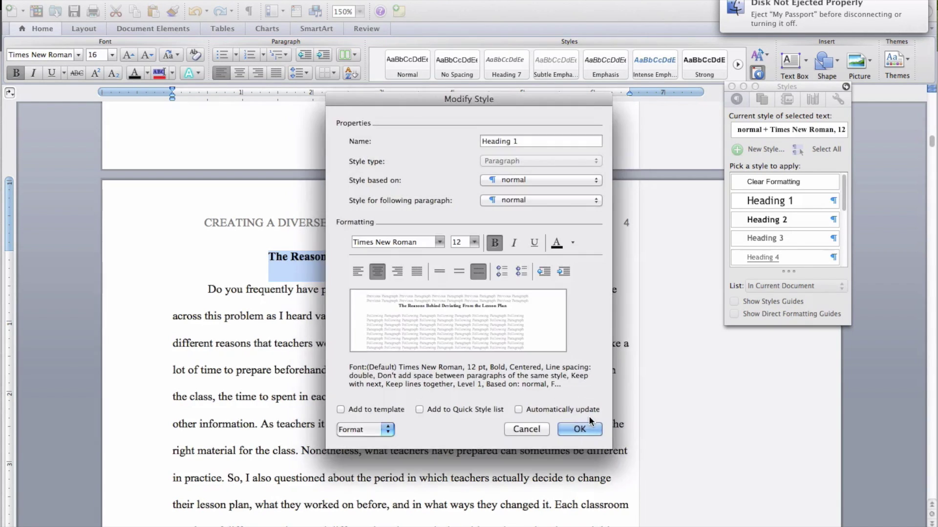
{"action": "left_click", "coordinate": [580, 430]}
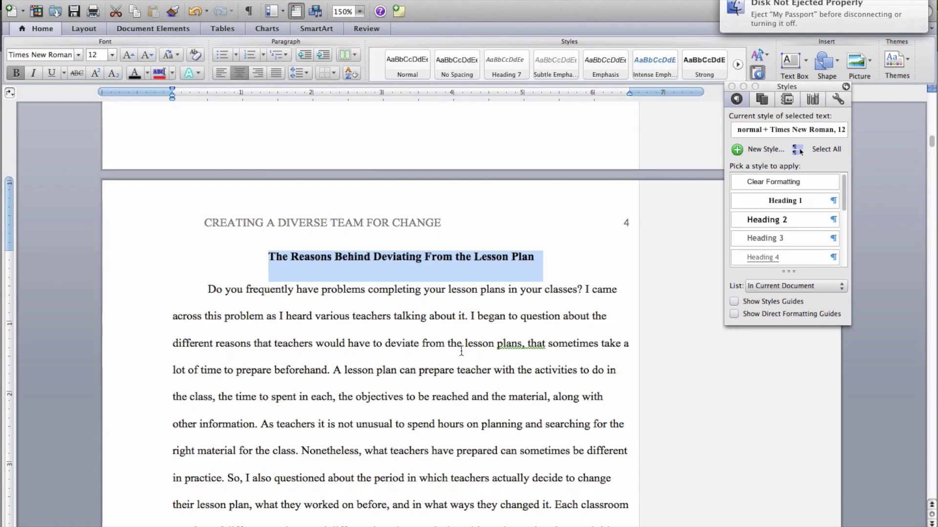
Restore the opening body paragraph's normal formatting with a 0.5" first-line indent.
{"action": "left_click", "coordinate": [423, 331]}
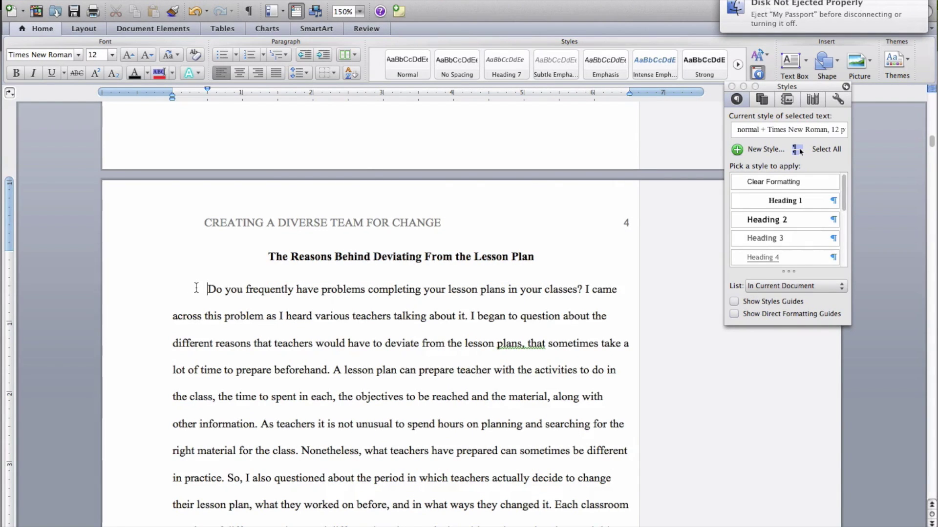
{"action": "key", "text": "BackSpace"}
{"action": "key", "text": "BackSpace"}
{"action": "key", "text": "Return"}
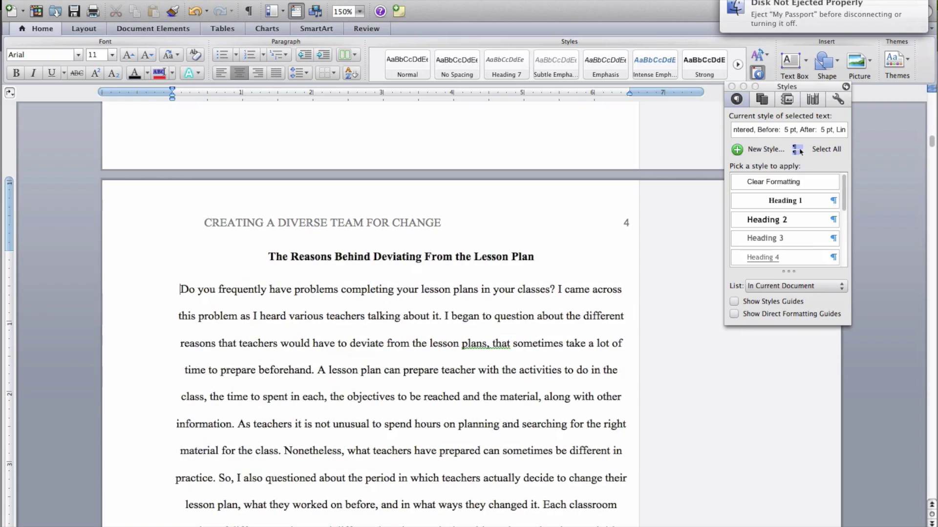
{"action": "key", "text": "super+z"}
{"action": "key", "text": "super+z"}
{"action": "left_click_drag", "start_coordinate": [174, 91], "coordinate": [207, 93]}
{"action": "scroll", "coordinate": [242, 159], "scroll_direction": "up", "scroll_amount": 3}
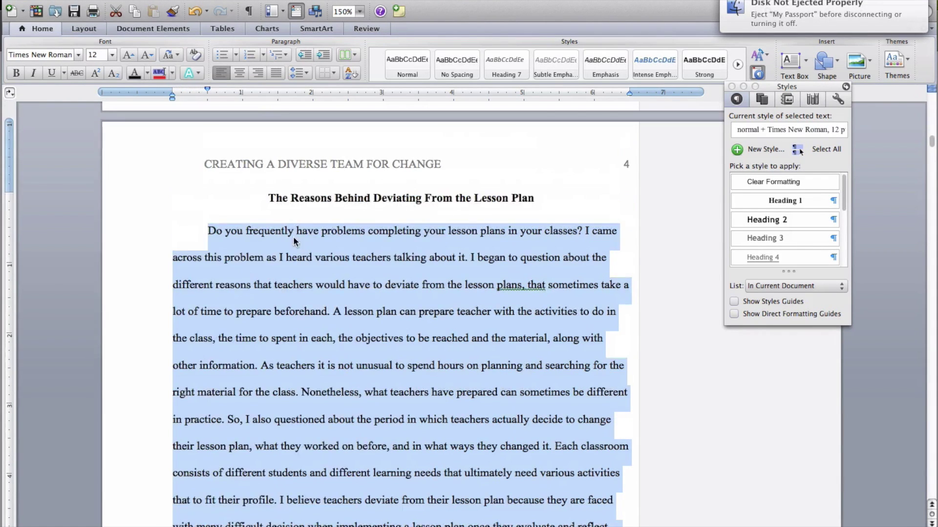
{"action": "scroll", "coordinate": [305, 257], "scroll_direction": "down", "scroll_amount": 5}
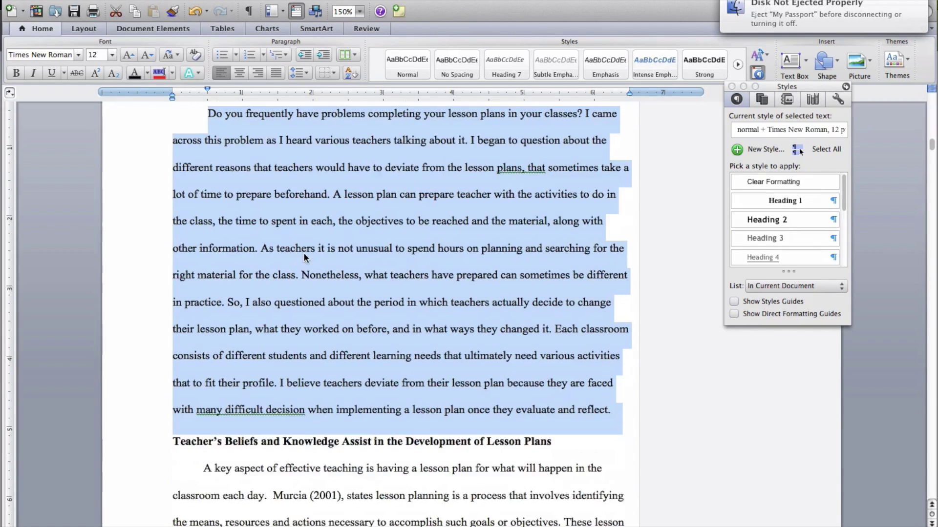
{"action": "left_click", "coordinate": [303, 253]}
Check the page 4 title, then select the 'Teacher's Beliefs and Knowledge…' heading.
{"action": "scroll", "coordinate": [303, 253], "scroll_direction": "up", "scroll_amount": 6}
{"action": "left_click", "coordinate": [303, 225]}
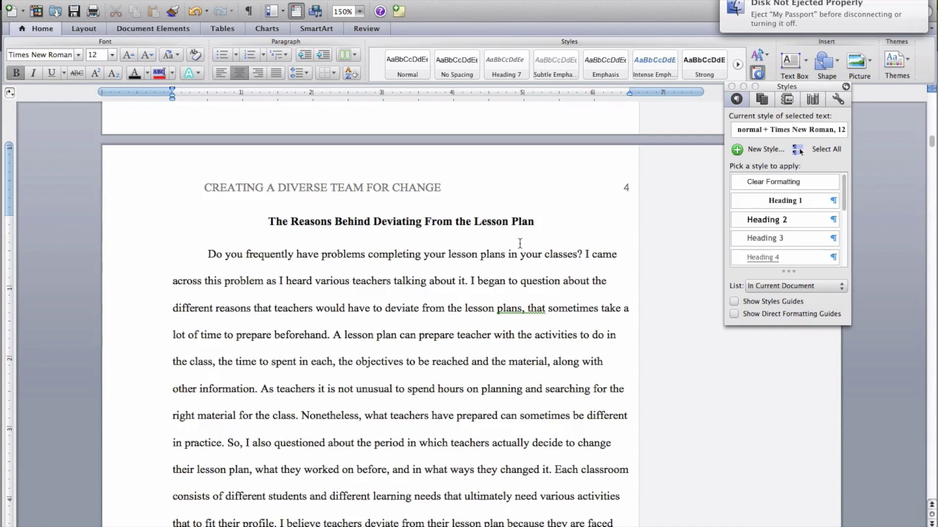
{"action": "left_click", "coordinate": [508, 222]}
{"action": "scroll", "coordinate": [464, 230], "scroll_direction": "down", "scroll_amount": 10}
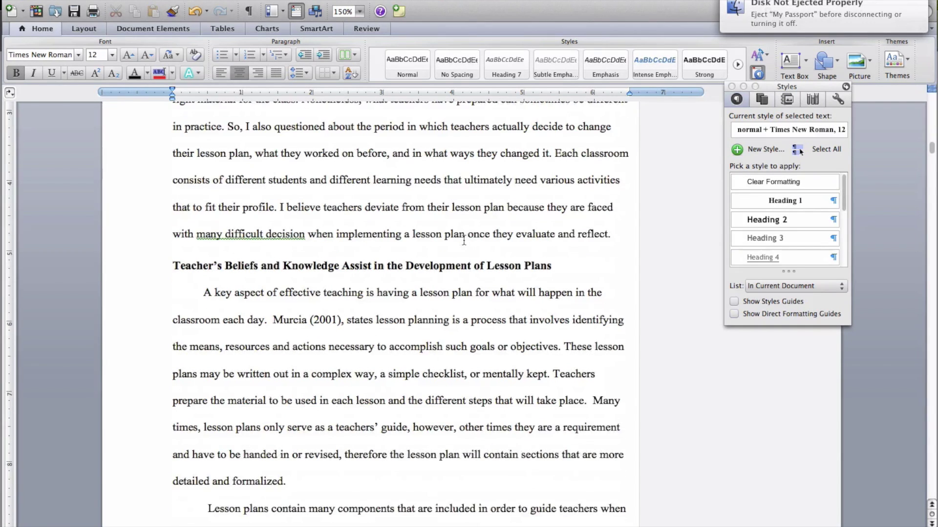
{"action": "scroll", "coordinate": [264, 253], "scroll_direction": "up", "scroll_amount": 3}
{"action": "scroll", "coordinate": [264, 252], "scroll_direction": "up", "scroll_amount": 1}
{"action": "left_click_drag", "start_coordinate": [173, 315], "coordinate": [565, 309]}
{"action": "left_click", "coordinate": [569, 245]}
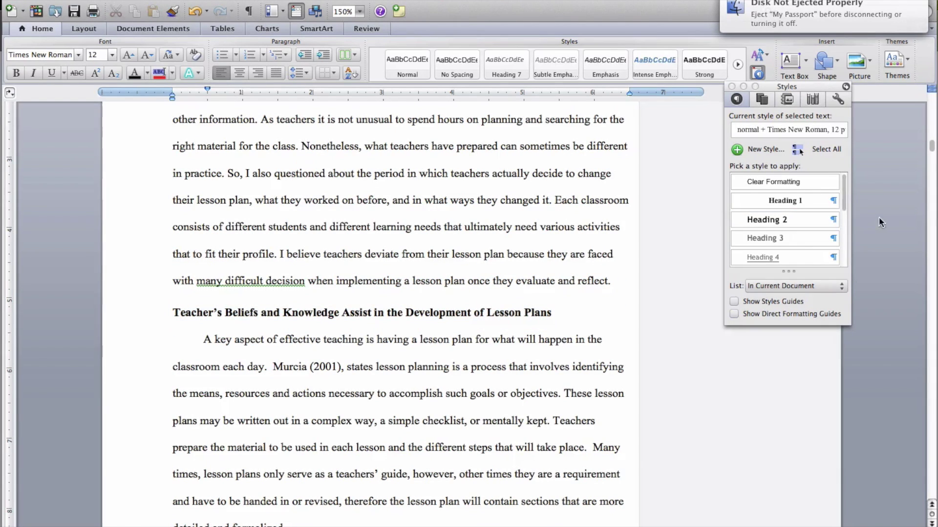
Set Heading 2's font to Times New Roman Bold, 12 pt.
{"action": "left_click", "coordinate": [833, 220]}
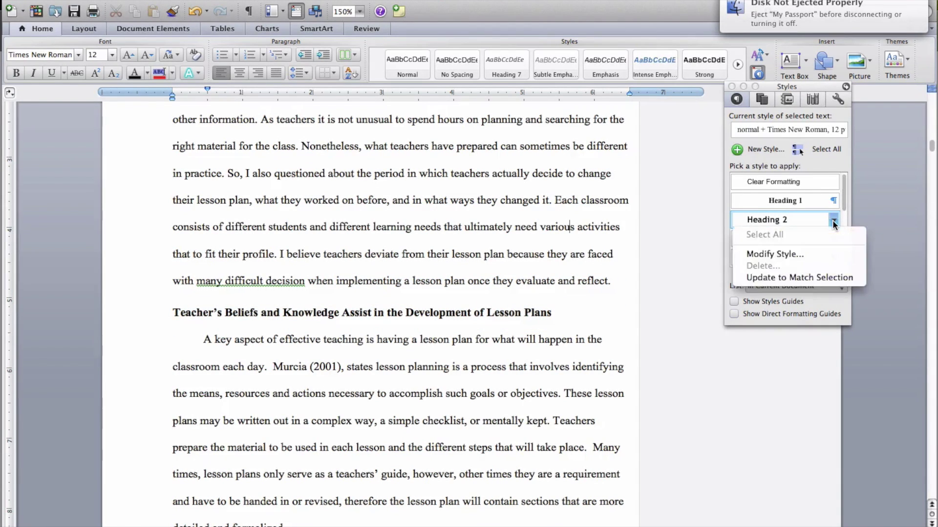
{"action": "left_click", "coordinate": [804, 253]}
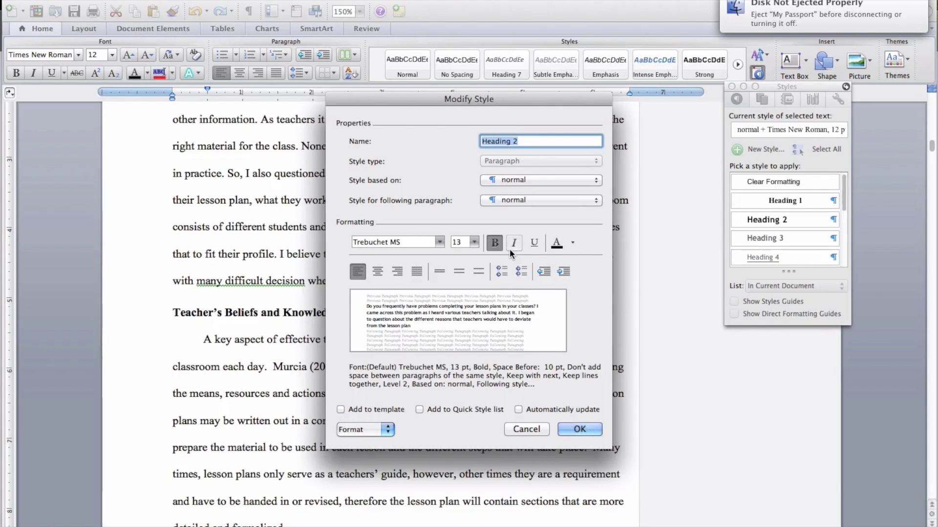
{"action": "left_click", "coordinate": [400, 242]}
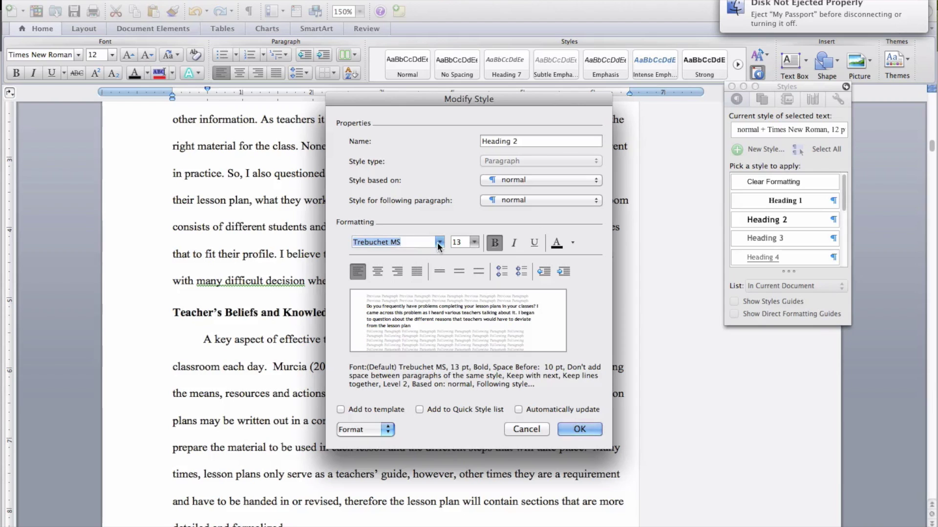
{"action": "key", "text": "BackSpace"}
{"action": "left_click", "coordinate": [439, 242]}
{"action": "mouse_move", "coordinate": [539, 333]}
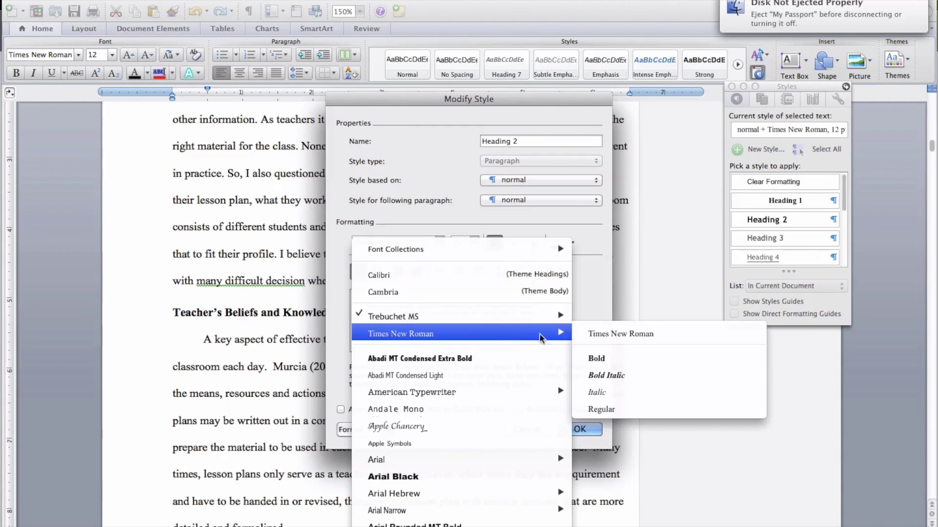
{"action": "left_click", "coordinate": [614, 360]}
{"action": "left_click", "coordinate": [474, 243]}
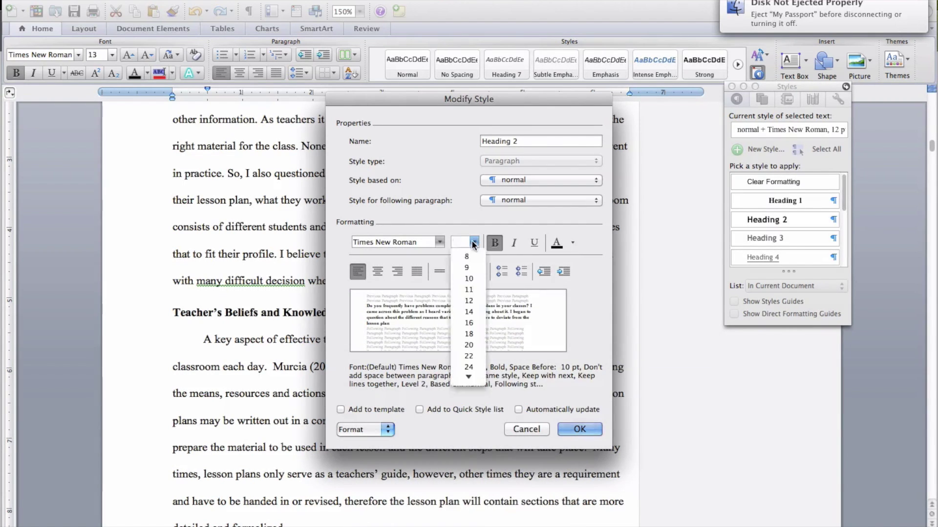
{"action": "left_click", "coordinate": [468, 301]}
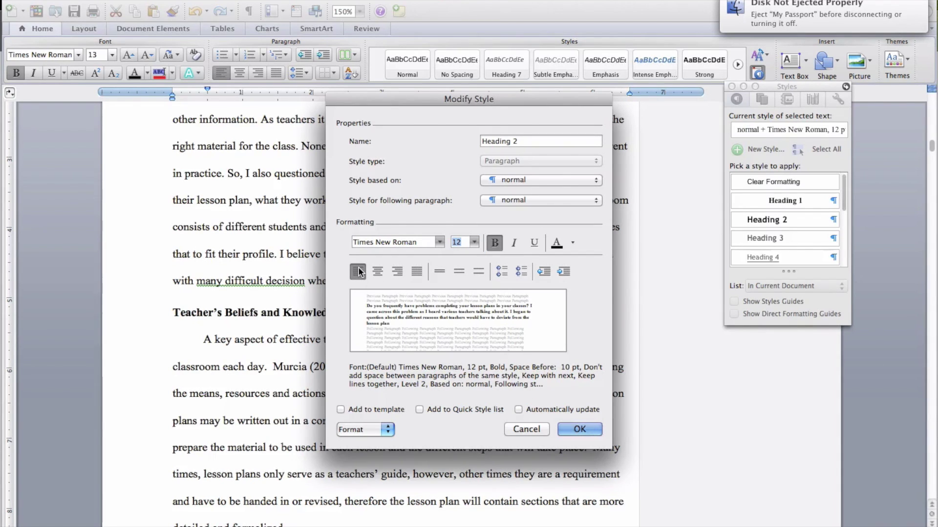
Give Heading 2 0 pt space before and double line spacing, then save the style.
{"action": "left_click", "coordinate": [380, 431]}
{"action": "left_click", "coordinate": [373, 457]}
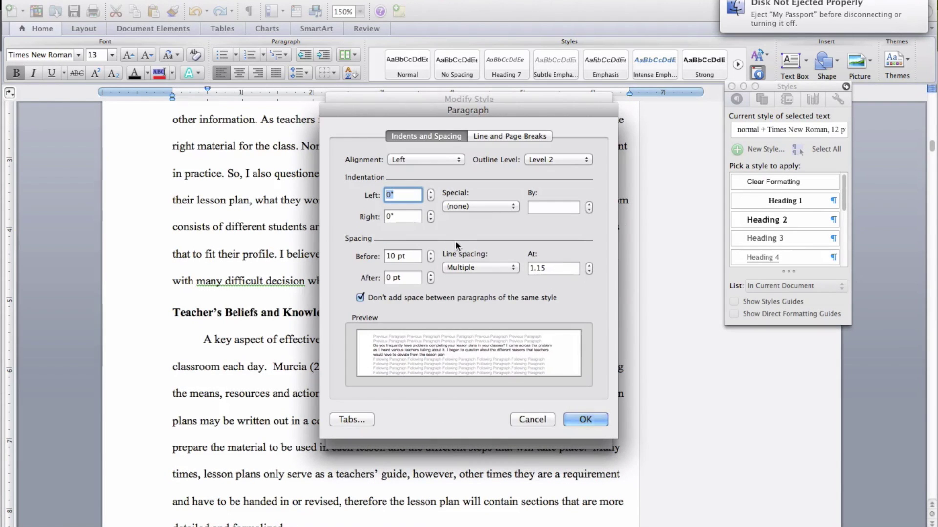
{"action": "triple_click", "coordinate": [416, 255]}
{"action": "type", "text": "0"}
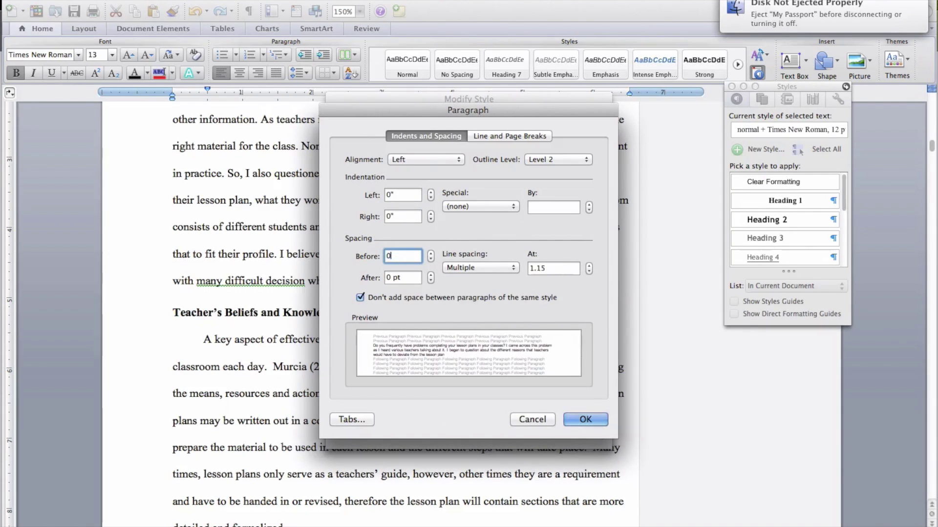
{"action": "key", "text": "Tab"}
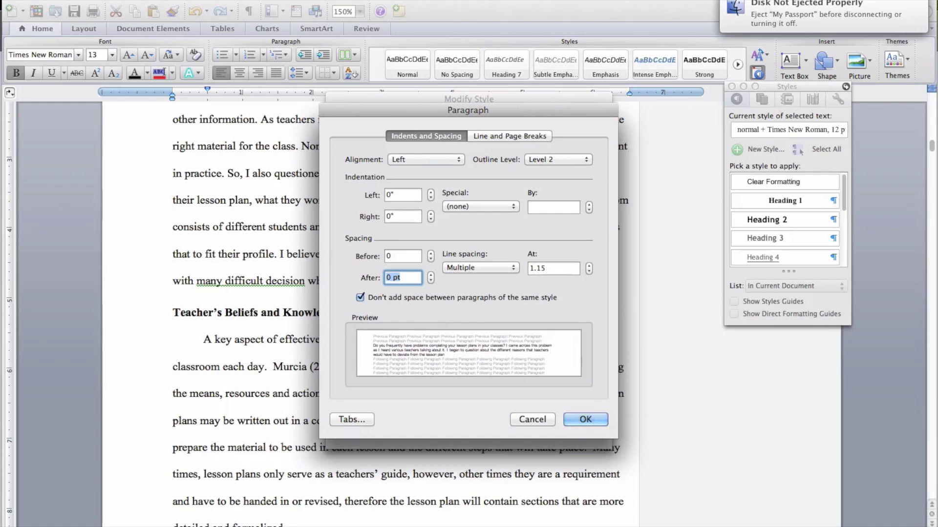
{"action": "left_click", "coordinate": [474, 268]}
{"action": "left_click", "coordinate": [461, 236]}
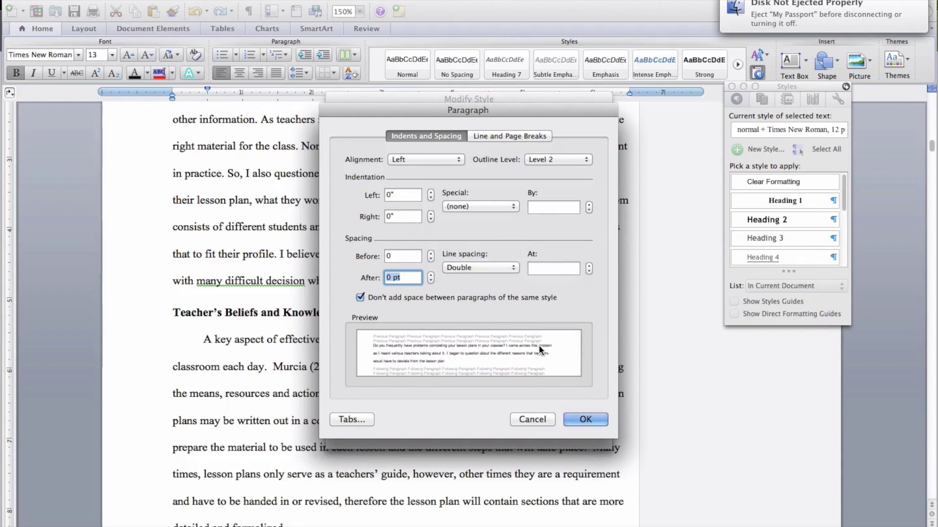
{"action": "left_click", "coordinate": [586, 420]}
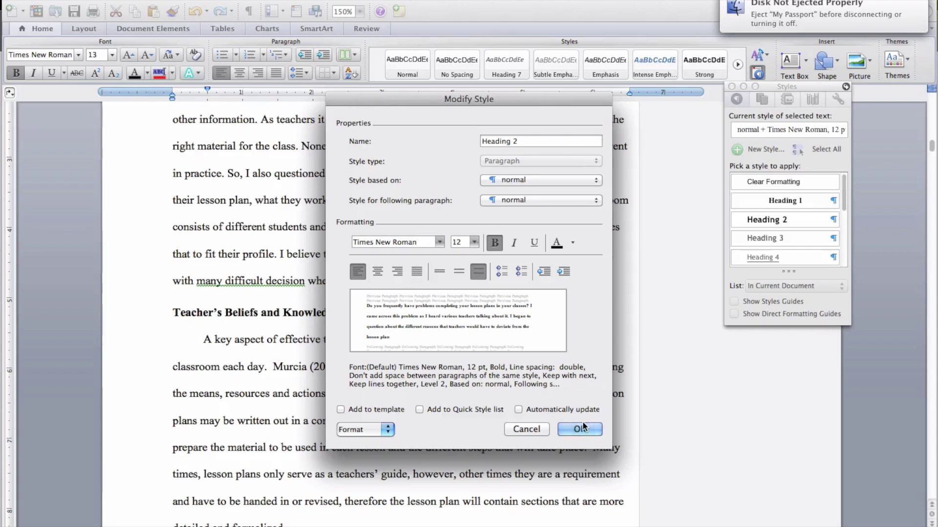
{"action": "left_click", "coordinate": [583, 421]}
{"action": "left_click_drag", "start_coordinate": [420, 399], "coordinate": [425, 399]}
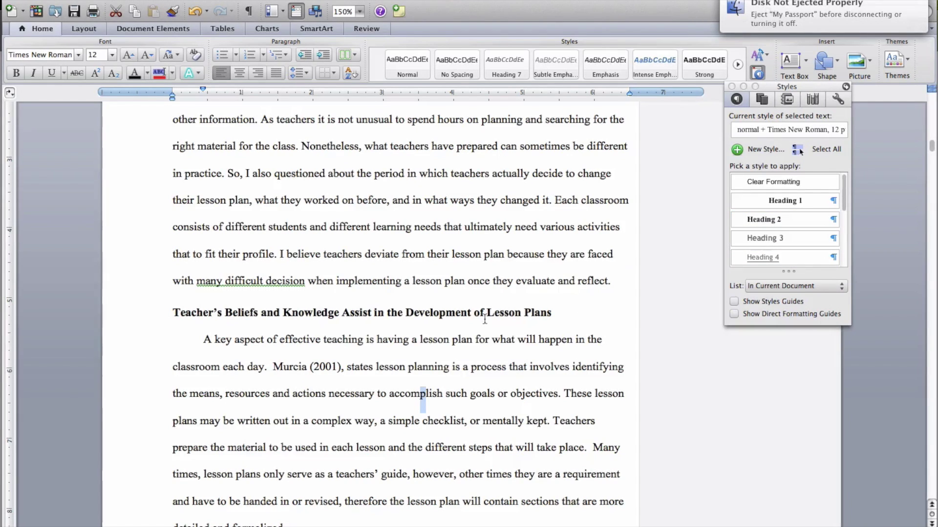
Check the Teacher's Beliefs heading style, then select the 'Using Bloom's Taxonomy…' heading line.
{"action": "left_click", "coordinate": [485, 318]}
{"action": "scroll", "coordinate": [513, 239], "scroll_direction": "down", "scroll_amount": 15}
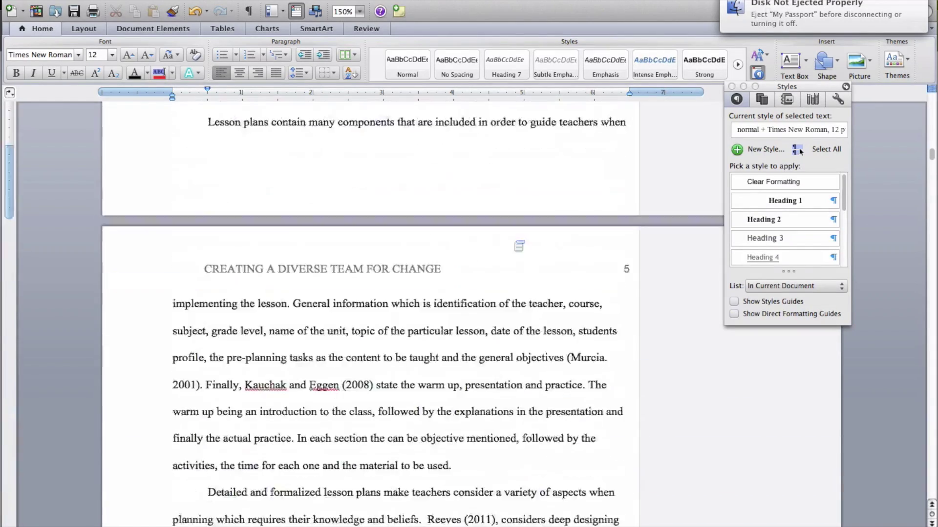
{"action": "scroll", "coordinate": [514, 238], "scroll_direction": "down", "scroll_amount": 20}
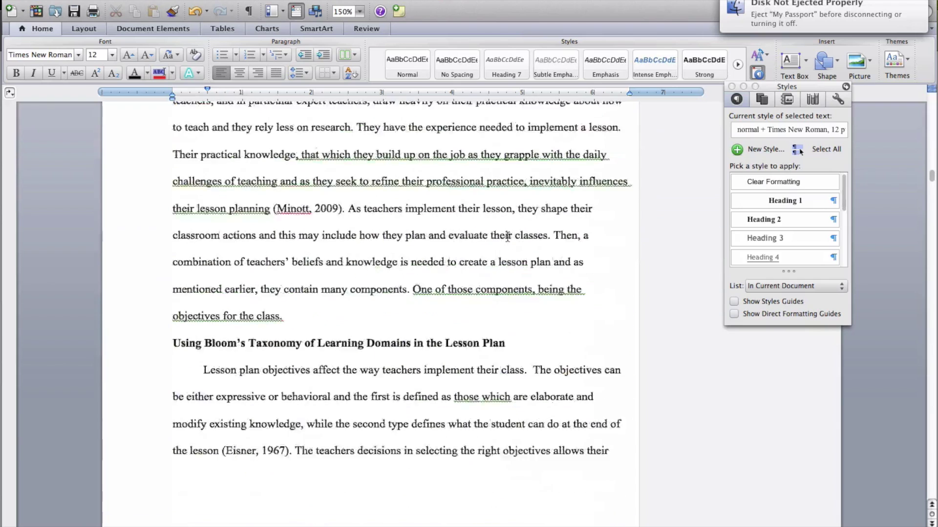
{"action": "left_click_drag", "start_coordinate": [173, 285], "coordinate": [564, 285]}
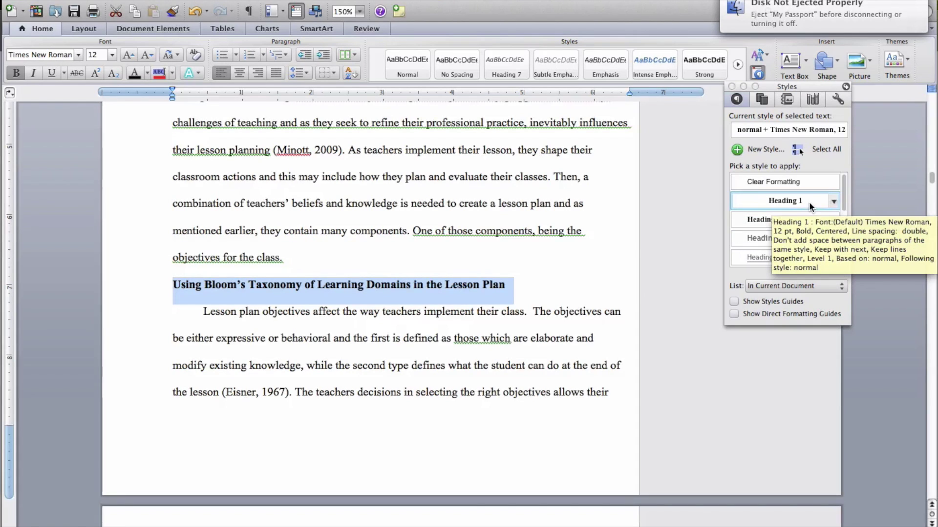
Apply Heading 2 to the Bloom's Taxonomy heading and confirm its style.
{"action": "left_click", "coordinate": [765, 220]}
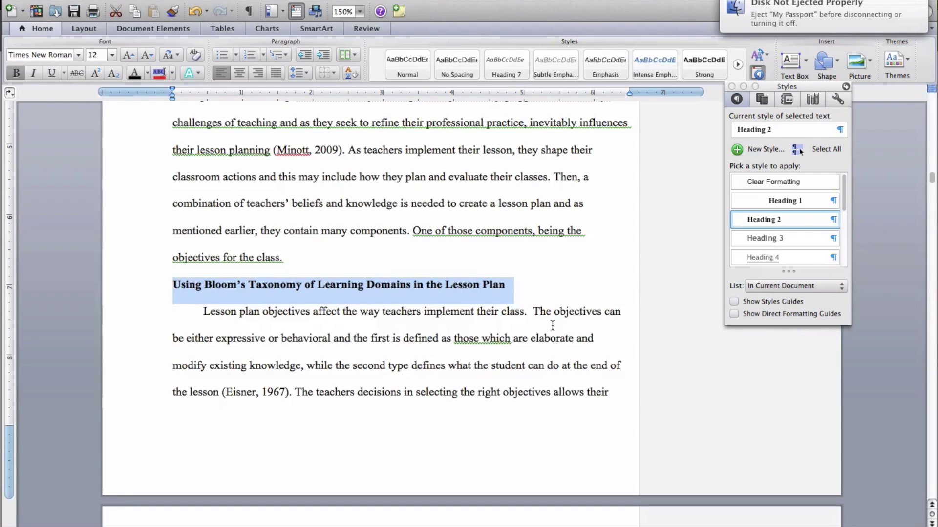
{"action": "left_click", "coordinate": [551, 315]}
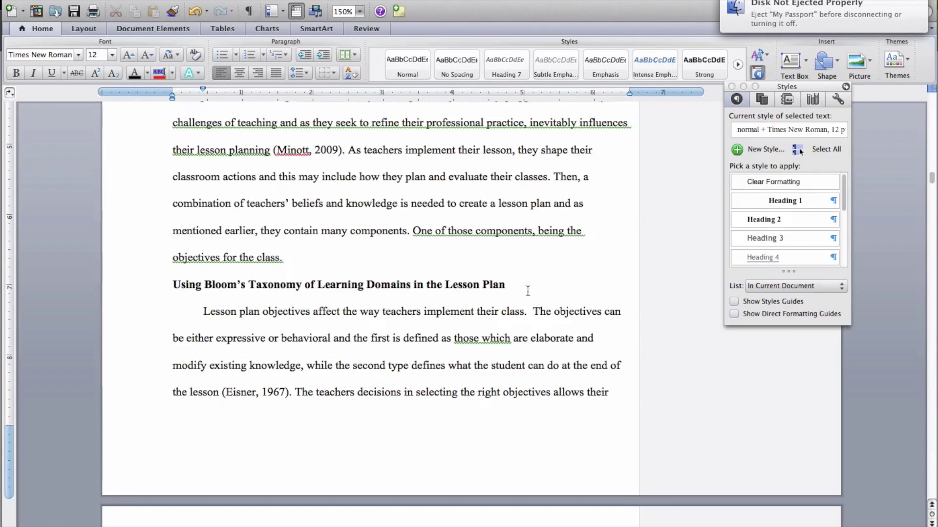
{"action": "left_click", "coordinate": [484, 287]}
Apply Heading 2 to 'Lesson Plan Evaluation and Reflection as Means of Improvement' and verify it.
{"action": "scroll", "coordinate": [484, 290], "scroll_direction": "down", "scroll_amount": 20}
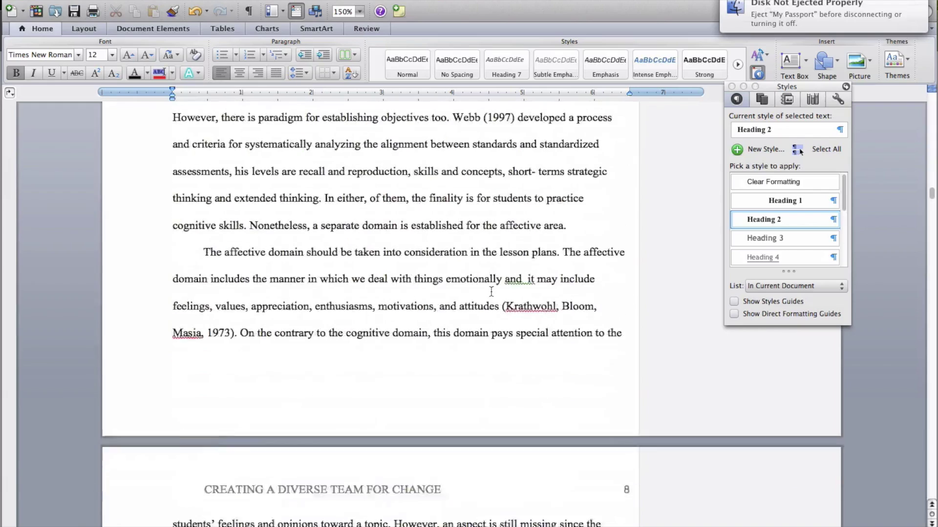
{"action": "scroll", "coordinate": [488, 292], "scroll_direction": "down", "scroll_amount": 4}
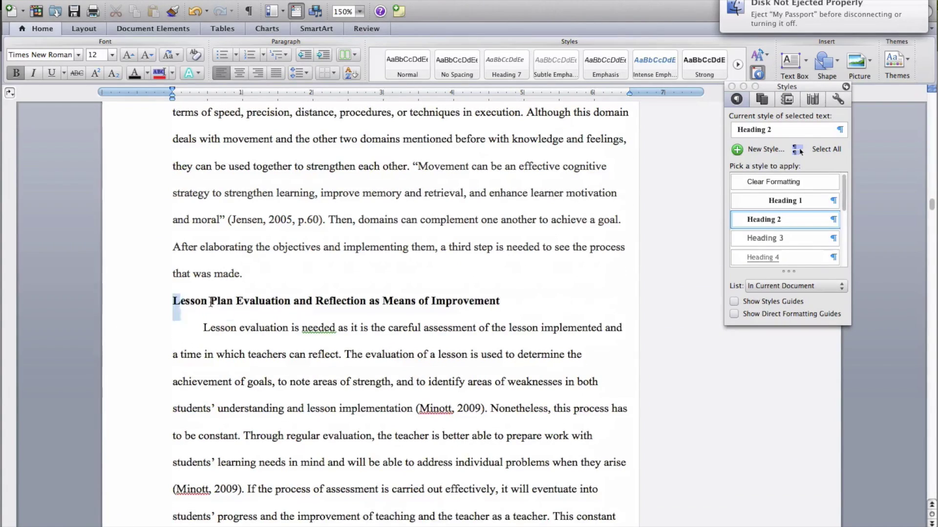
{"action": "triple_click", "coordinate": [534, 288]}
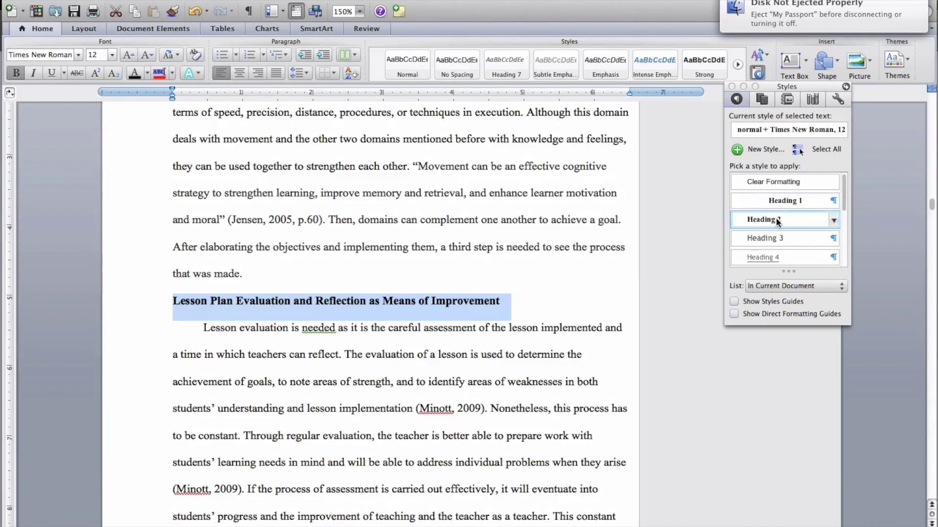
{"action": "left_click", "coordinate": [778, 221]}
{"action": "left_click", "coordinate": [504, 249]}
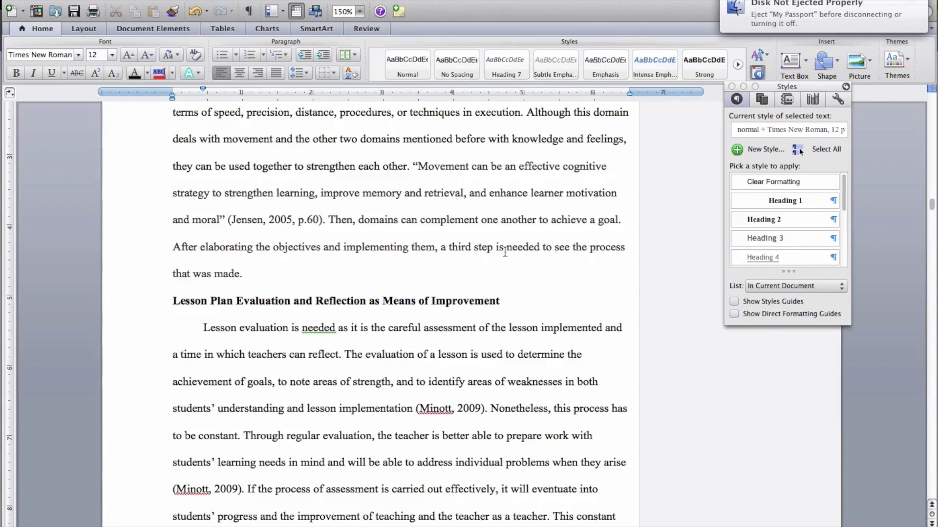
{"action": "left_click", "coordinate": [481, 300]}
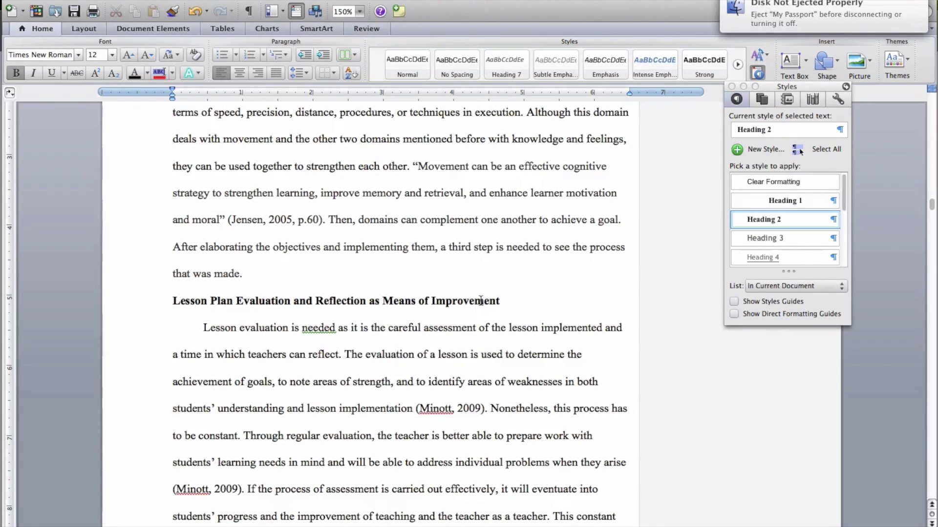
{"action": "left_click", "coordinate": [465, 247]}
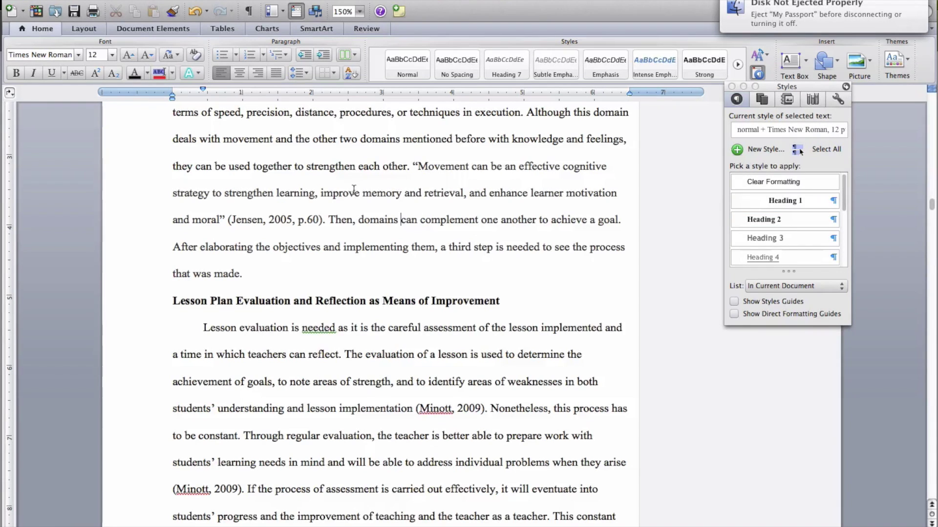
{"action": "left_click_drag", "start_coordinate": [353, 193], "coordinate": [498, 218]}
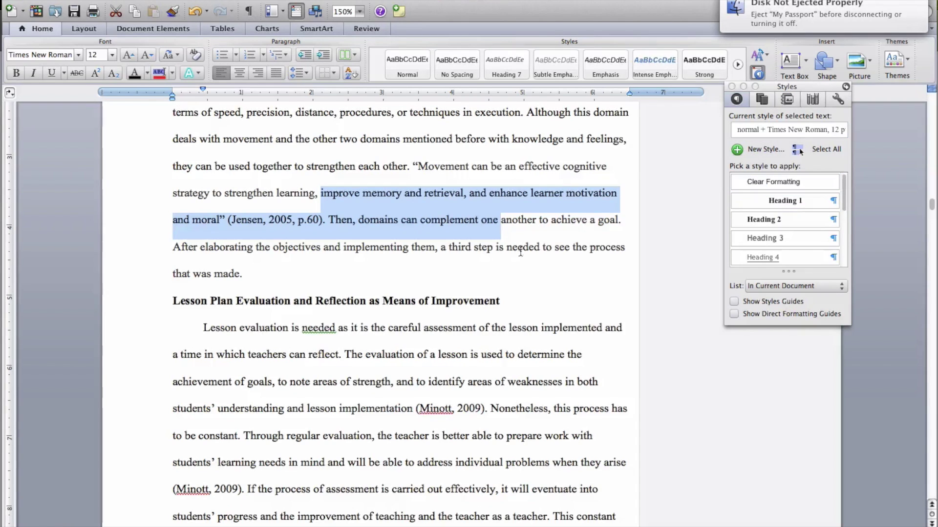
{"action": "left_click", "coordinate": [521, 252]}
{"action": "left_click", "coordinate": [199, 302]}
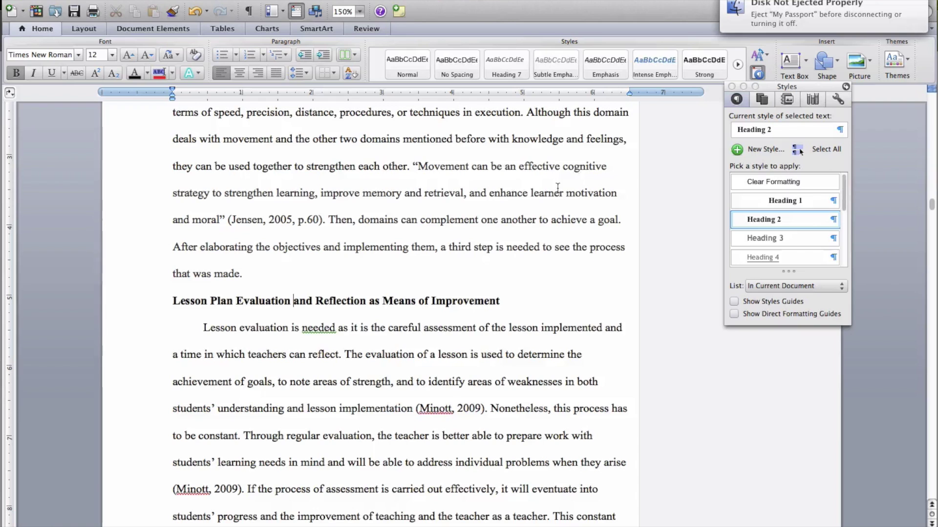
{"action": "left_click", "coordinate": [442, 167]}
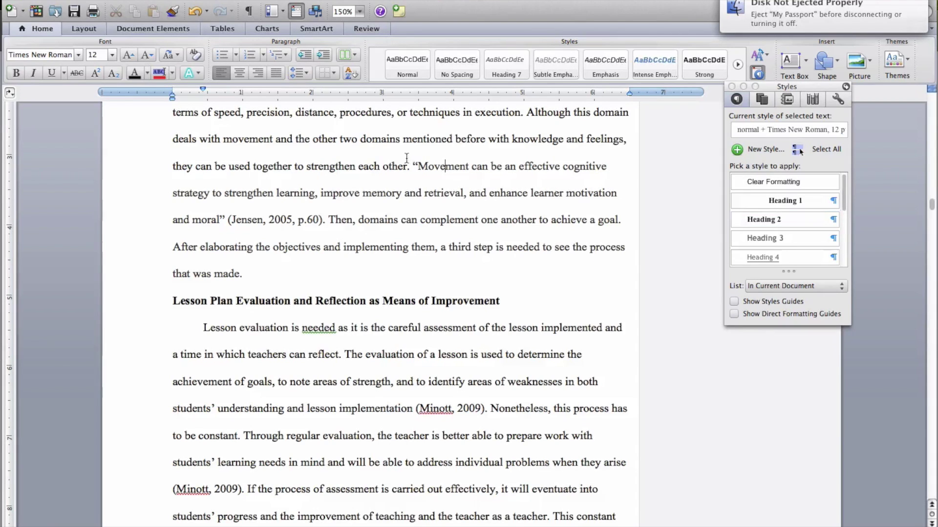
{"action": "left_click_drag", "start_coordinate": [403, 156], "coordinate": [474, 252]}
{"action": "left_click", "coordinate": [415, 164]}
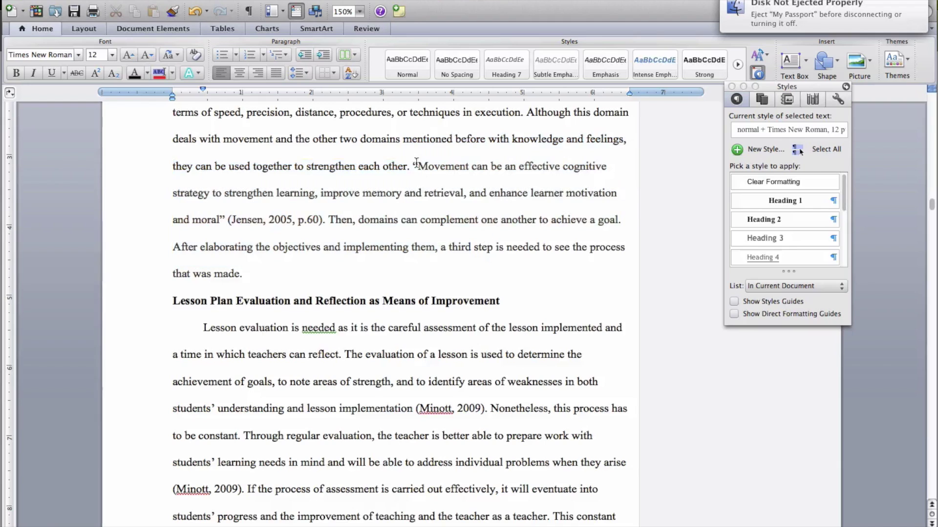
{"action": "left_click", "coordinate": [371, 139]}
{"action": "left_click_drag", "start_coordinate": [387, 136], "coordinate": [539, 249]}
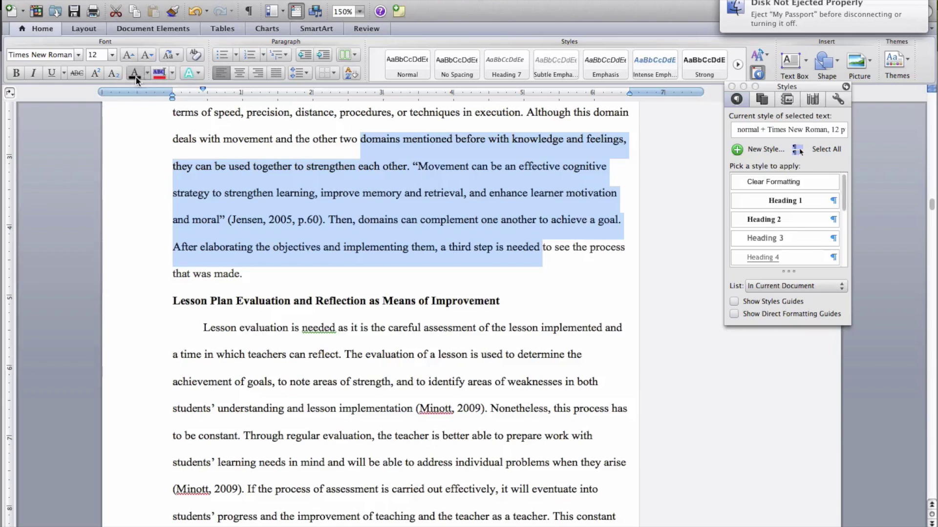
{"action": "left_click", "coordinate": [146, 73]}
{"action": "left_click", "coordinate": [414, 189]}
{"action": "left_click", "coordinate": [469, 194]}
{"action": "scroll", "coordinate": [497, 216], "scroll_direction": "down", "scroll_amount": 10}
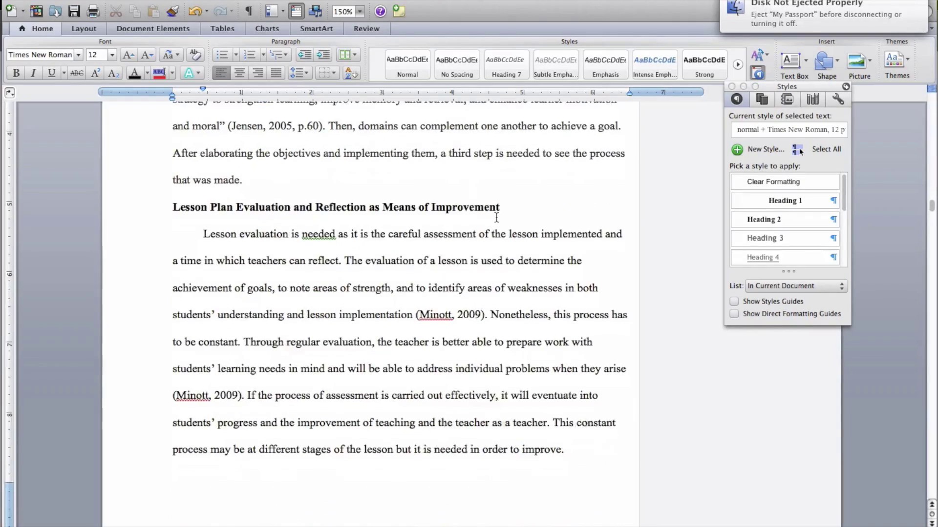
{"action": "scroll", "coordinate": [508, 222], "scroll_direction": "down", "scroll_amount": 15}
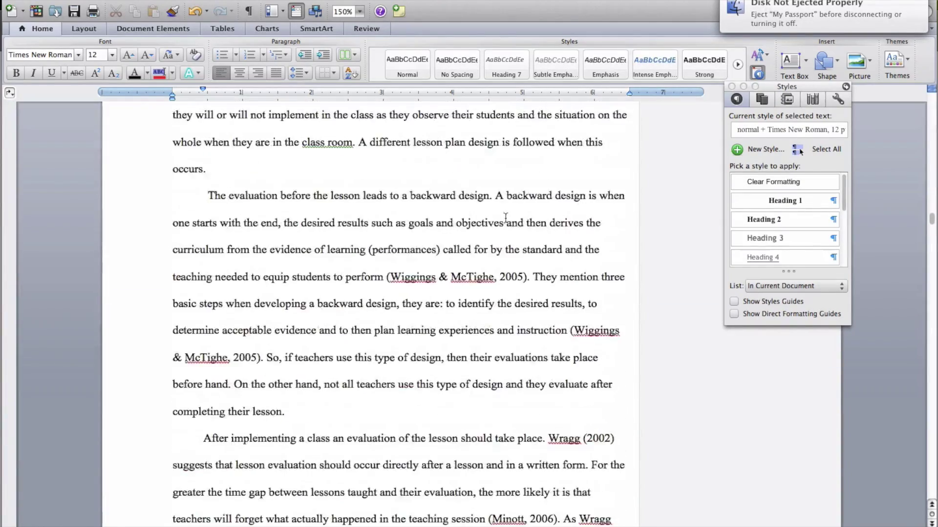
Apply the Heading 1 style to the 'Method' heading.
{"action": "scroll", "coordinate": [506, 220], "scroll_direction": "down", "scroll_amount": 20}
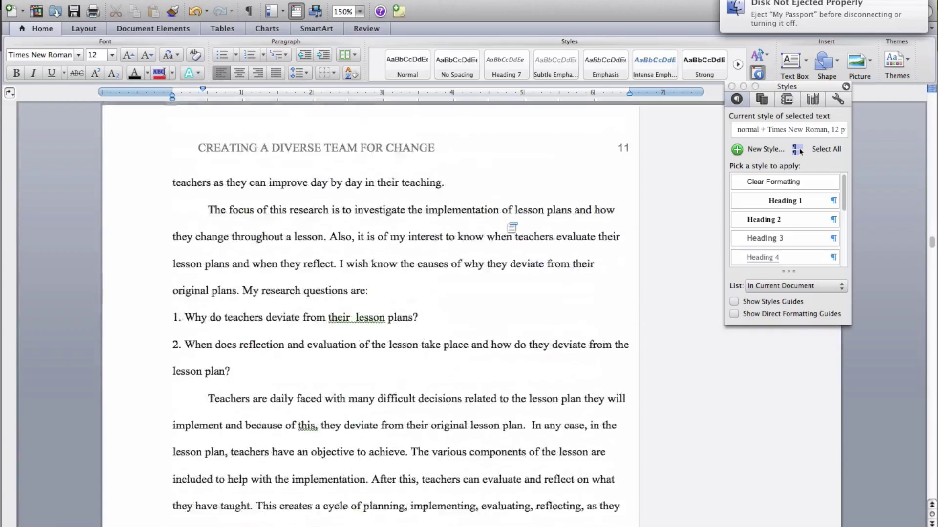
{"action": "left_click", "coordinate": [409, 193]}
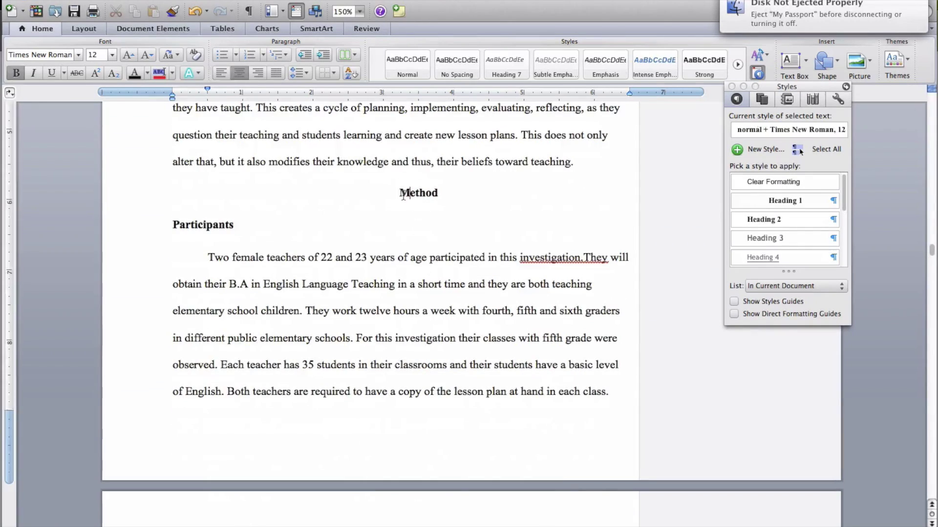
{"action": "left_click_drag", "start_coordinate": [400, 193], "coordinate": [444, 195]}
{"action": "left_click", "coordinate": [753, 203]}
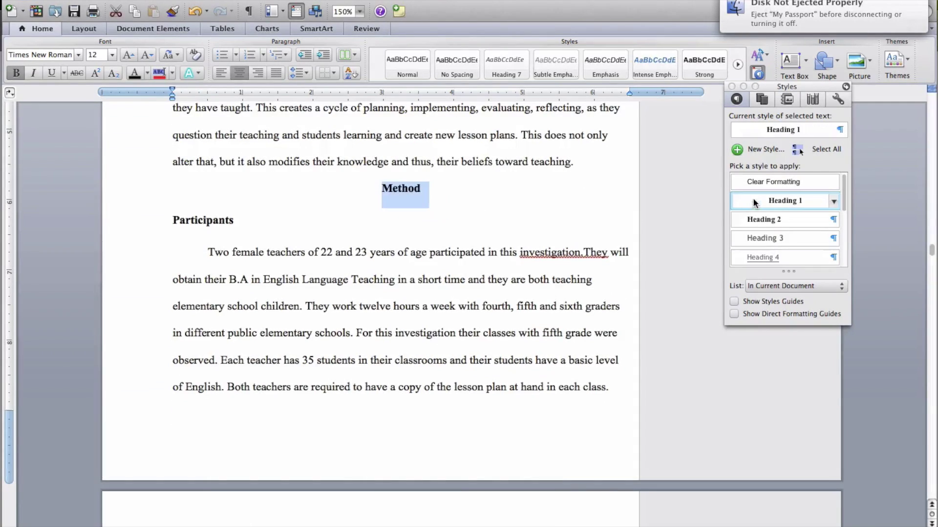
Apply Heading 2 to 'Participants' and check the heading and body styles.
{"action": "left_click_drag", "start_coordinate": [244, 217], "coordinate": [184, 221]}
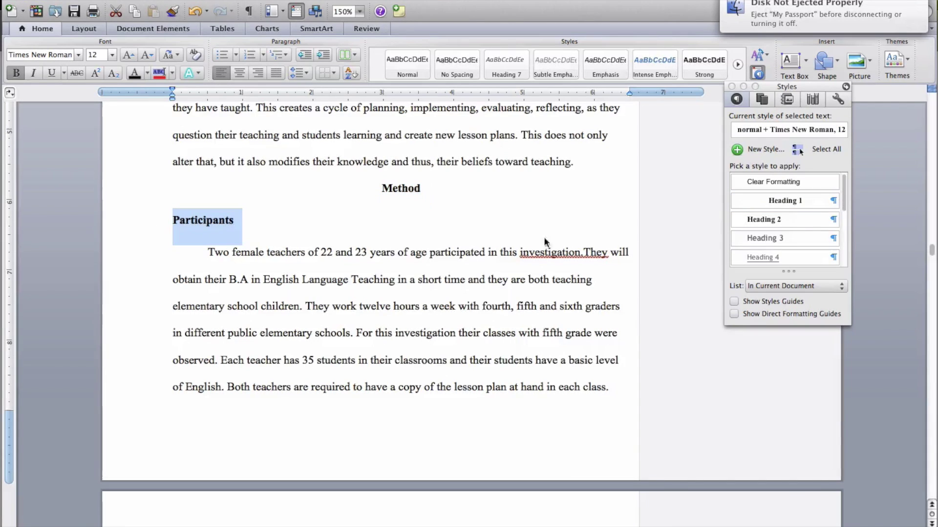
{"action": "left_click", "coordinate": [794, 220]}
{"action": "left_click", "coordinate": [402, 188]}
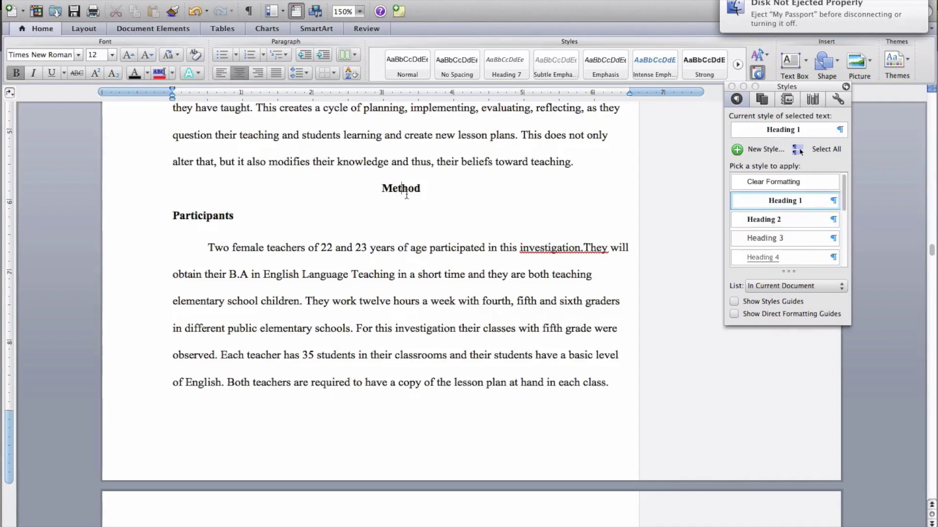
{"action": "left_click", "coordinate": [416, 162]}
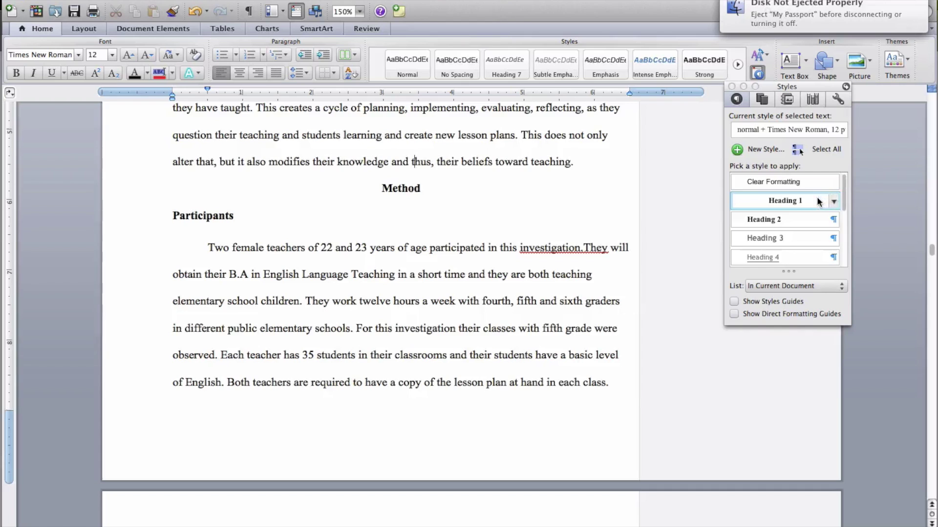
{"action": "left_click", "coordinate": [833, 201]}
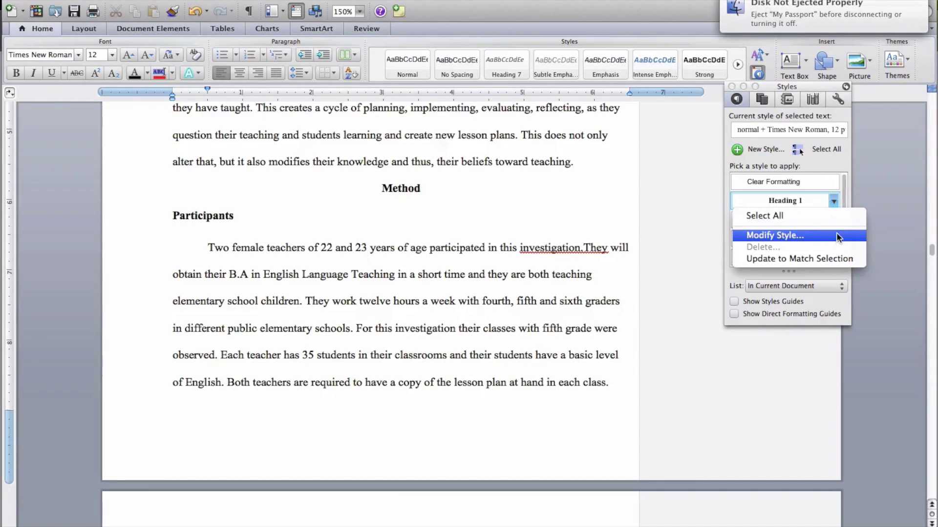
{"action": "left_click", "coordinate": [546, 231]}
{"action": "left_click", "coordinate": [584, 247]}
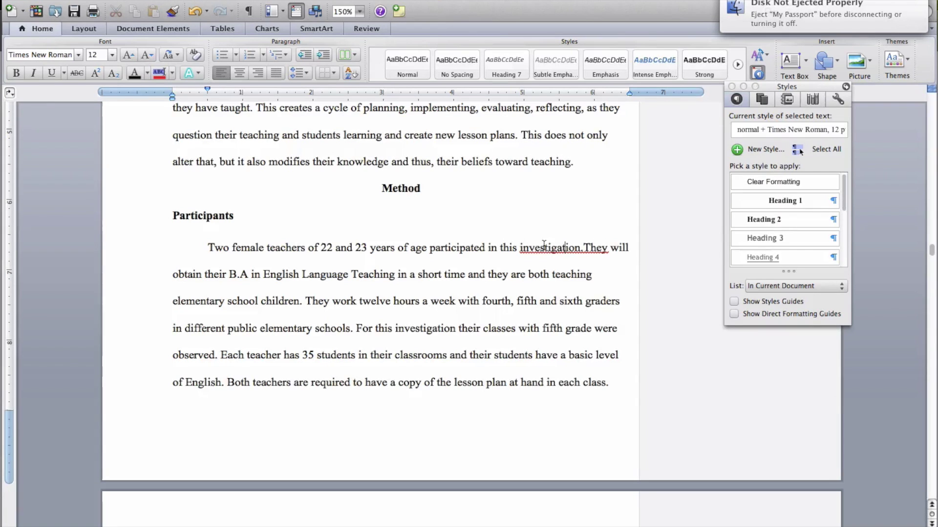
Apply a heading style to the Instruments heading.
{"action": "scroll", "coordinate": [455, 262], "scroll_direction": "down", "scroll_amount": 5}
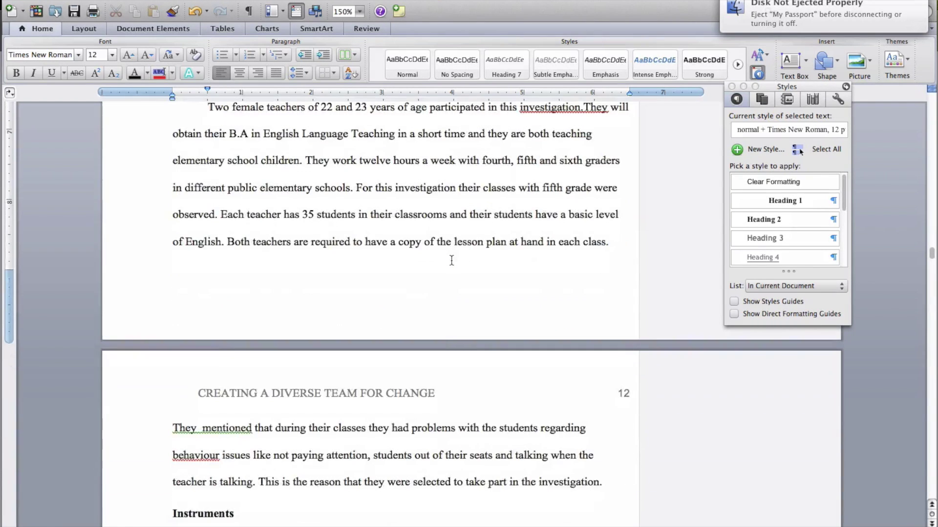
{"action": "scroll", "coordinate": [445, 242], "scroll_direction": "down", "scroll_amount": 12}
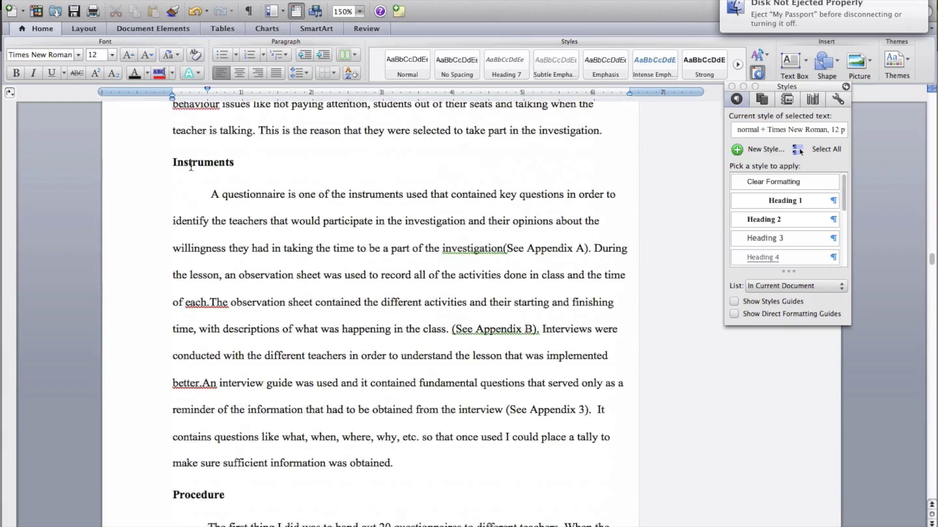
{"action": "left_click_drag", "start_coordinate": [172, 165], "coordinate": [243, 169]}
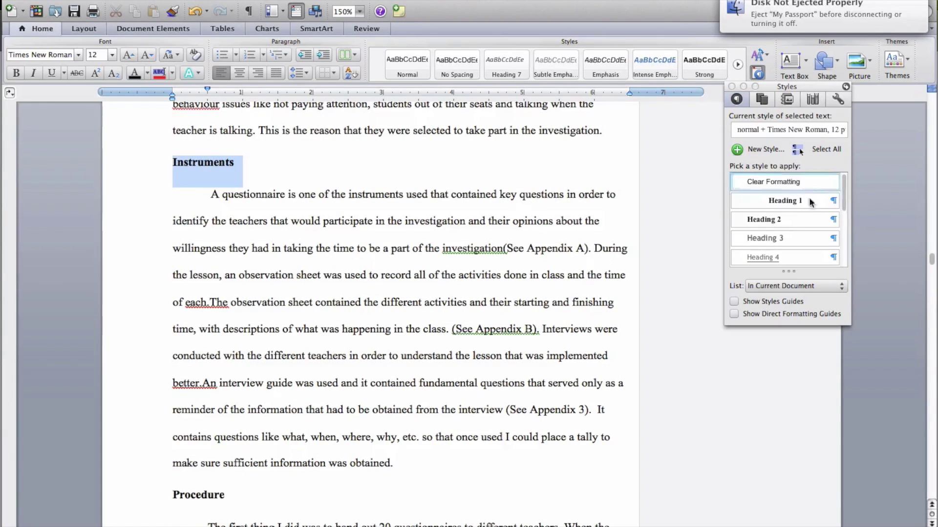
{"action": "left_click", "coordinate": [809, 202]}
{"action": "scroll", "coordinate": [371, 244], "scroll_direction": "down", "scroll_amount": 12}
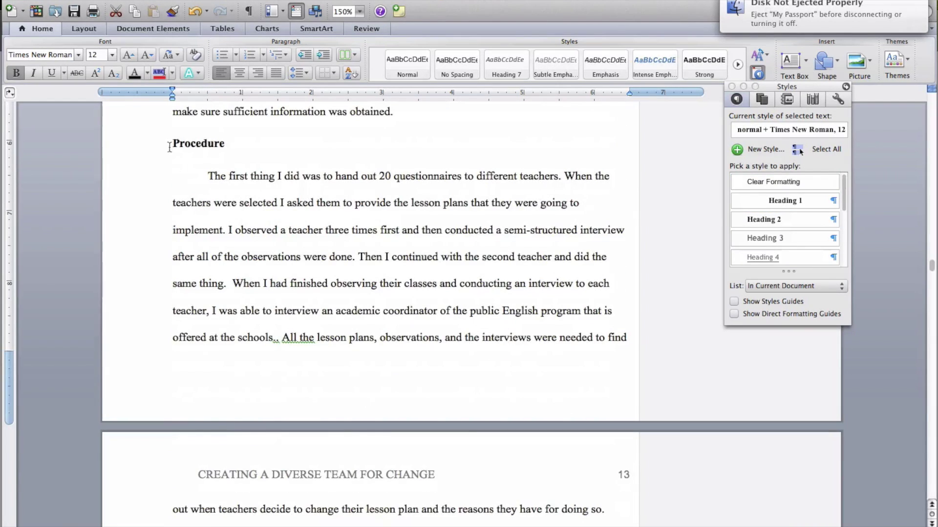
{"action": "scroll", "coordinate": [246, 146], "scroll_direction": "up", "scroll_amount": 11}
{"action": "left_click", "coordinate": [283, 167]}
Apply Heading 2 to the Procedure heading.
{"action": "scroll", "coordinate": [245, 176], "scroll_direction": "down", "scroll_amount": 10}
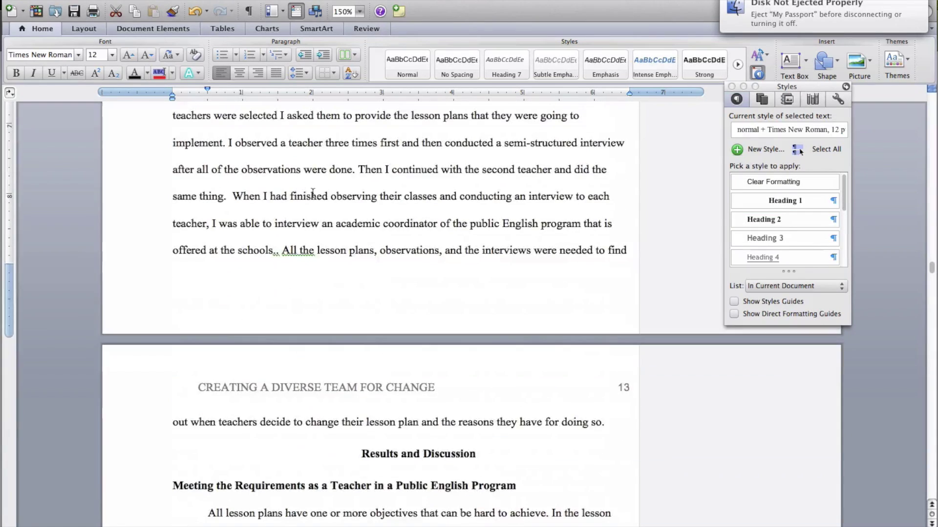
{"action": "left_click_drag", "start_coordinate": [171, 162], "coordinate": [233, 166]}
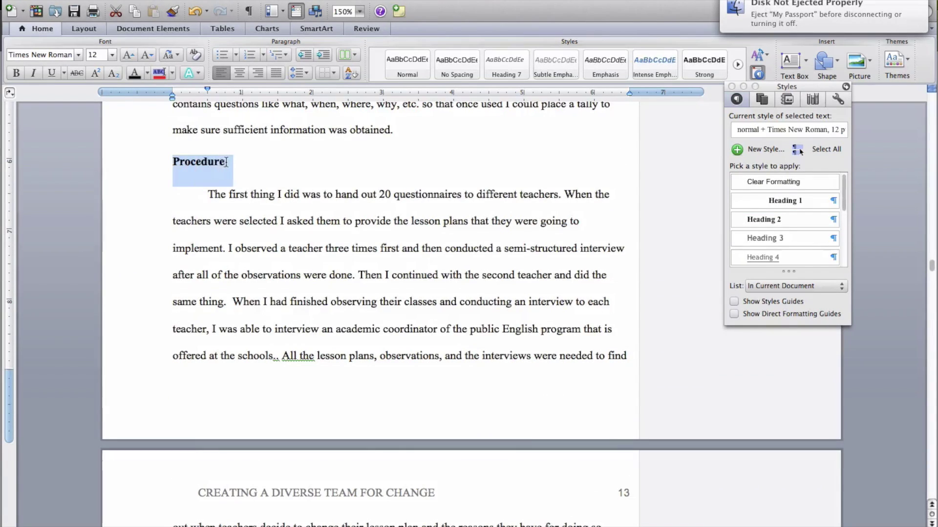
{"action": "left_click", "coordinate": [792, 217]}
{"action": "left_click", "coordinate": [551, 177]}
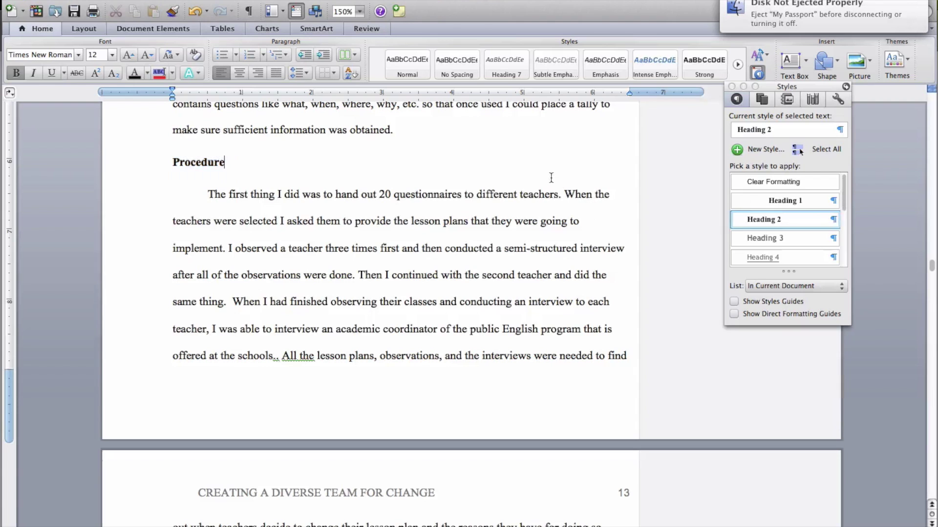
{"action": "scroll", "coordinate": [532, 183], "scroll_direction": "down", "scroll_amount": 14}
Apply Heading 2 to the Meeting the Requirements subsection heading below Results and Discussion.
{"action": "left_click_drag", "start_coordinate": [355, 113], "coordinate": [495, 114]}
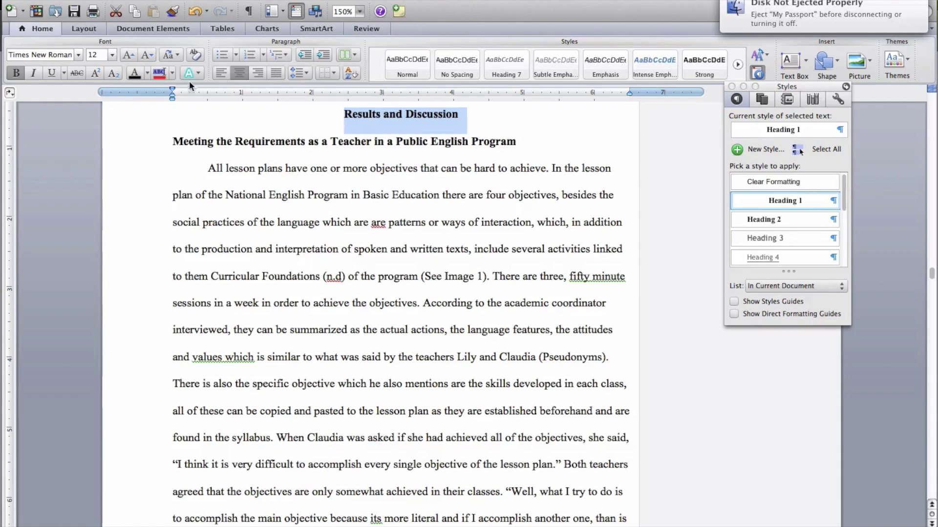
{"action": "left_click_drag", "start_coordinate": [172, 141], "coordinate": [522, 141]}
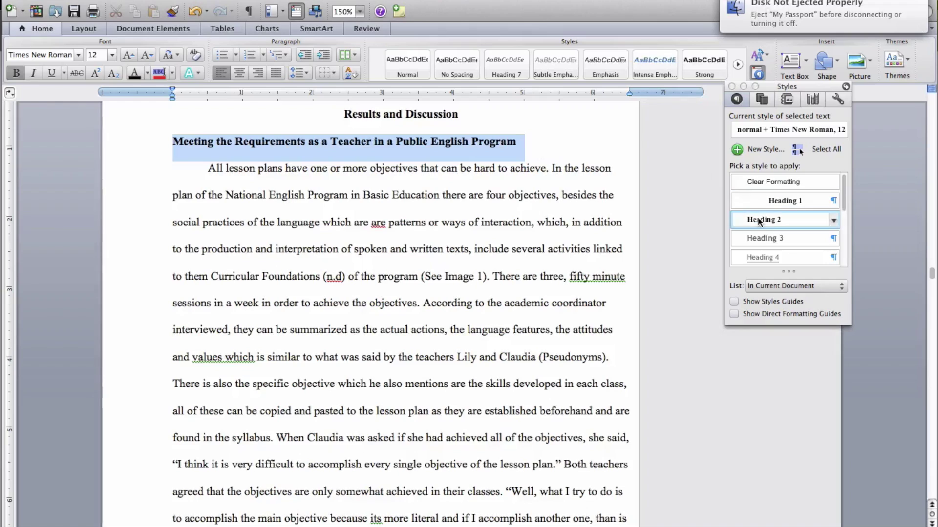
{"action": "left_click", "coordinate": [758, 218]}
{"action": "scroll", "coordinate": [582, 222], "scroll_direction": "down", "scroll_amount": 15}
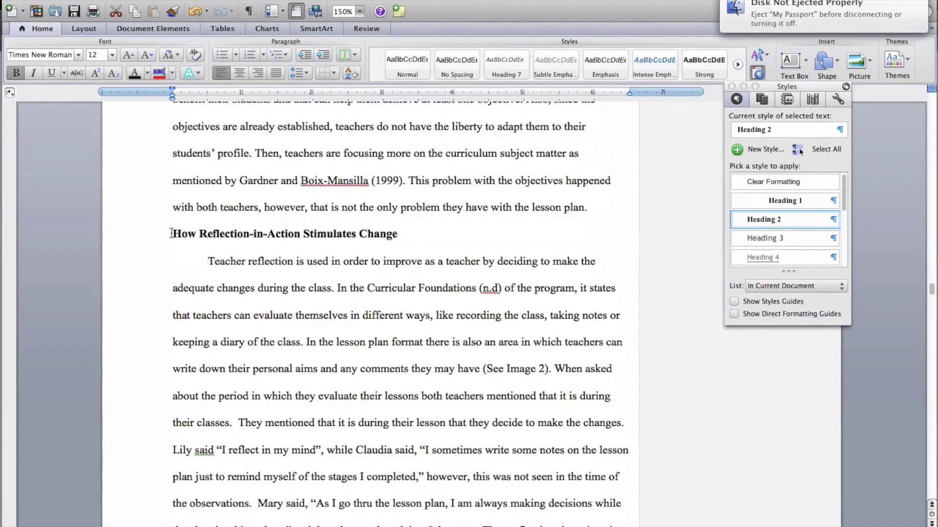
{"action": "scroll", "coordinate": [514, 250], "scroll_direction": "down", "scroll_amount": 15}
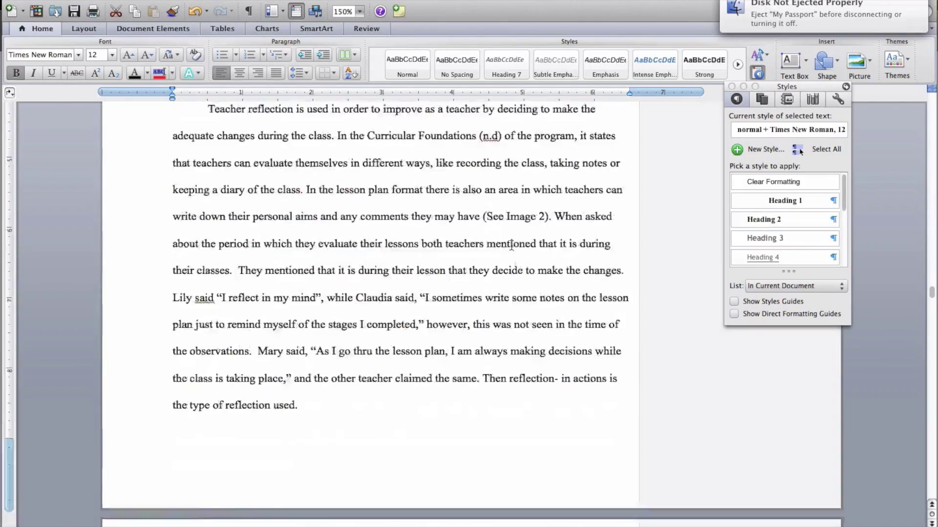
{"action": "scroll", "coordinate": [514, 250], "scroll_direction": "down", "scroll_amount": 20}
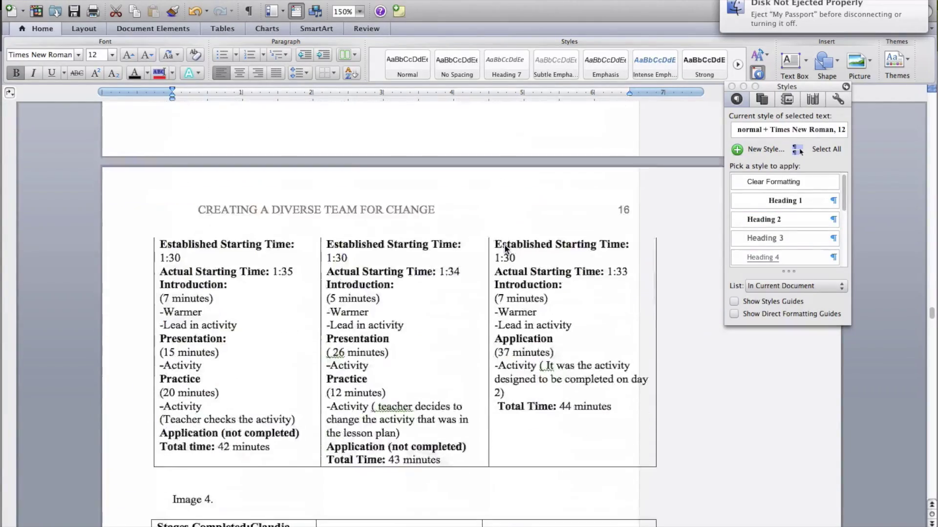
{"action": "scroll", "coordinate": [505, 243], "scroll_direction": "down", "scroll_amount": 20}
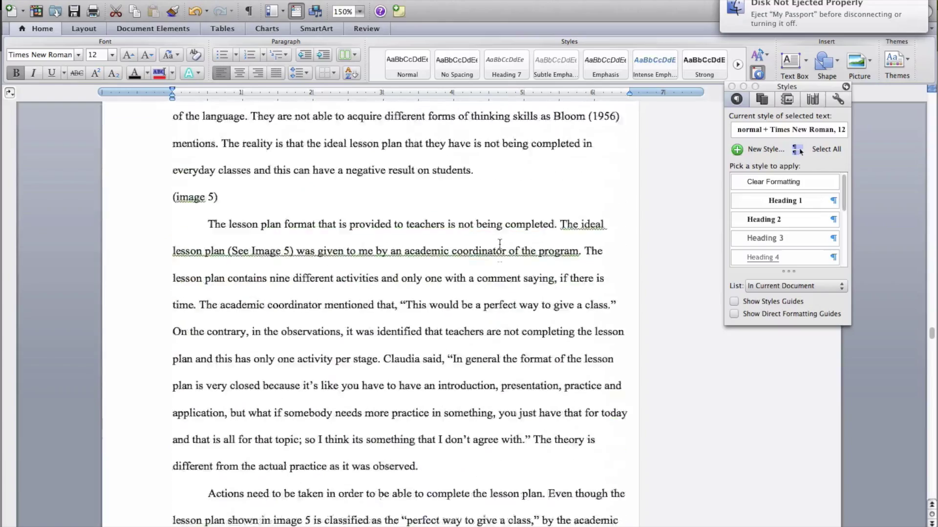
Apply Heading 2 to Reasons to Deviate from a Lesson Plan, continuing down to References.
{"action": "scroll", "coordinate": [500, 245], "scroll_direction": "up", "scroll_amount": 20}
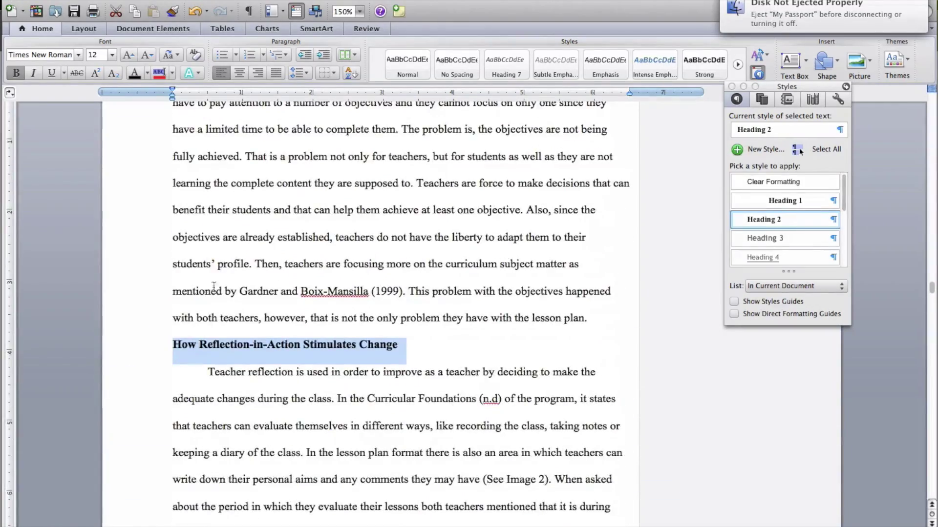
{"action": "scroll", "coordinate": [337, 302], "scroll_direction": "down", "scroll_amount": 20}
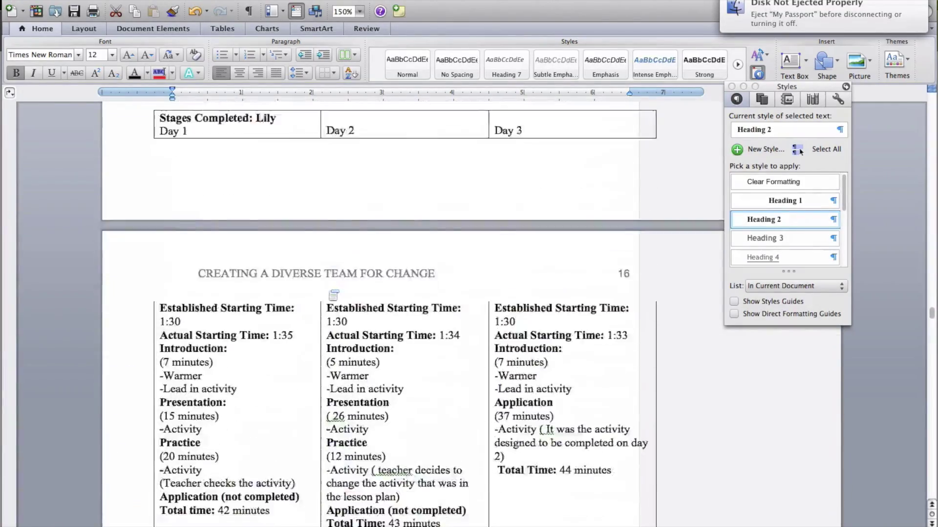
{"action": "scroll", "coordinate": [324, 289], "scroll_direction": "down", "scroll_amount": 15}
{"action": "left_click", "coordinate": [321, 288]}
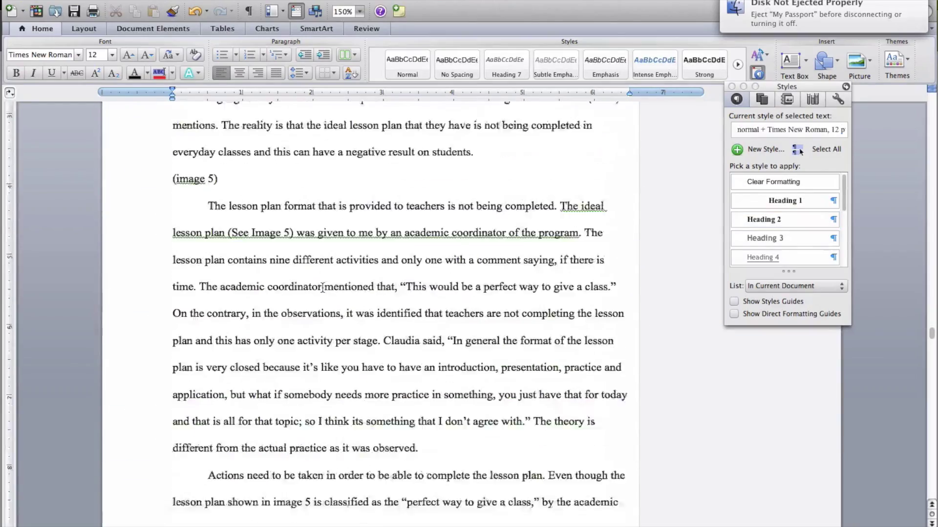
{"action": "scroll", "coordinate": [321, 288], "scroll_direction": "down", "scroll_amount": 12}
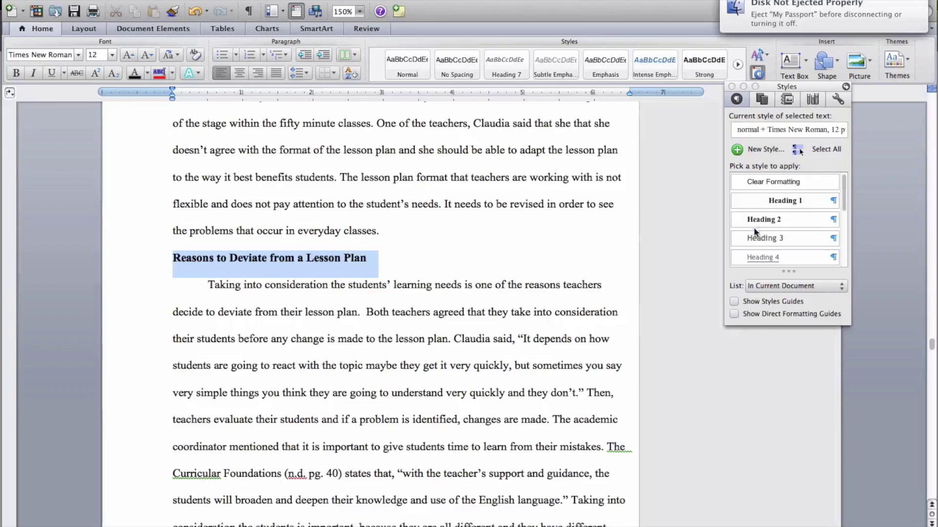
{"action": "left_click", "coordinate": [360, 267]}
{"action": "scroll", "coordinate": [360, 267], "scroll_direction": "down", "scroll_amount": 10}
{"action": "scroll", "coordinate": [457, 321], "scroll_direction": "down", "scroll_amount": 20}
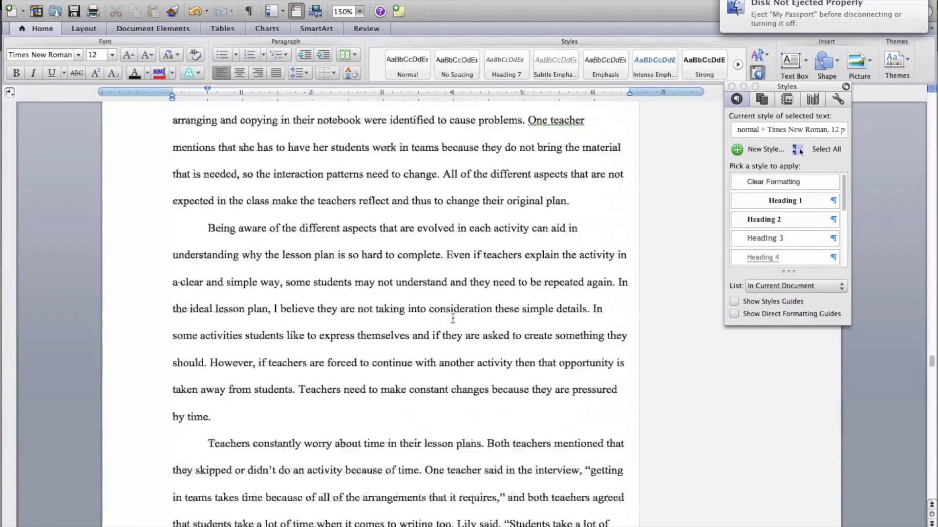
{"action": "scroll", "coordinate": [455, 318], "scroll_direction": "down", "scroll_amount": 15}
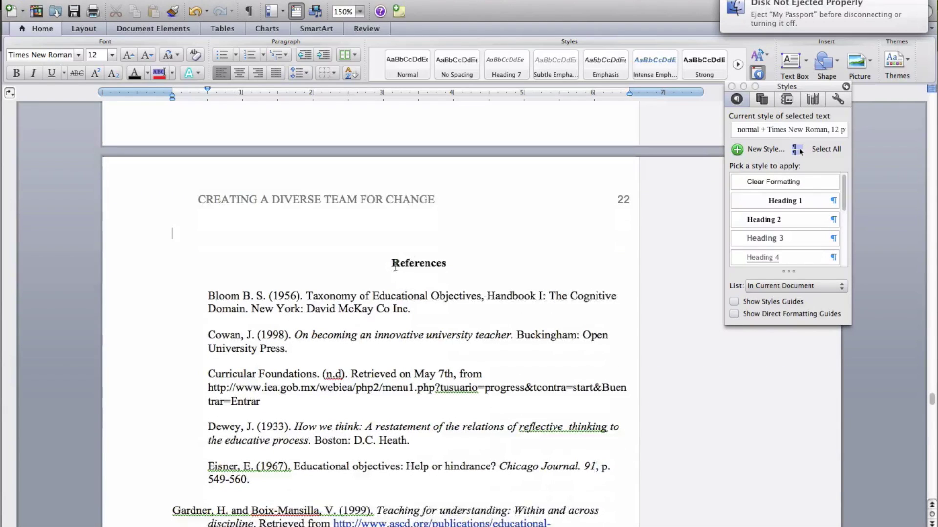
Apply Heading 1 to the References heading.
{"action": "left_click_drag", "start_coordinate": [395, 267], "coordinate": [498, 285]}
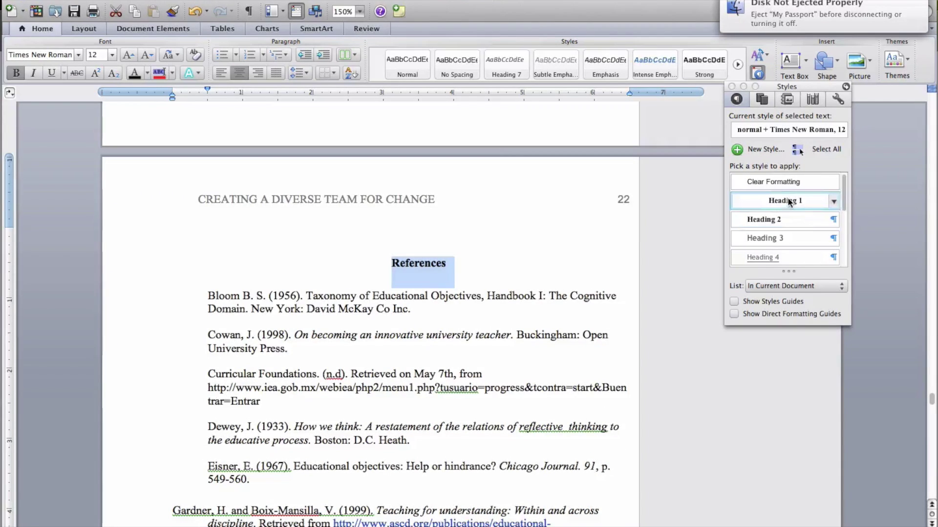
{"action": "left_click", "coordinate": [788, 201]}
{"action": "scroll", "coordinate": [547, 314], "scroll_direction": "down", "scroll_amount": 15}
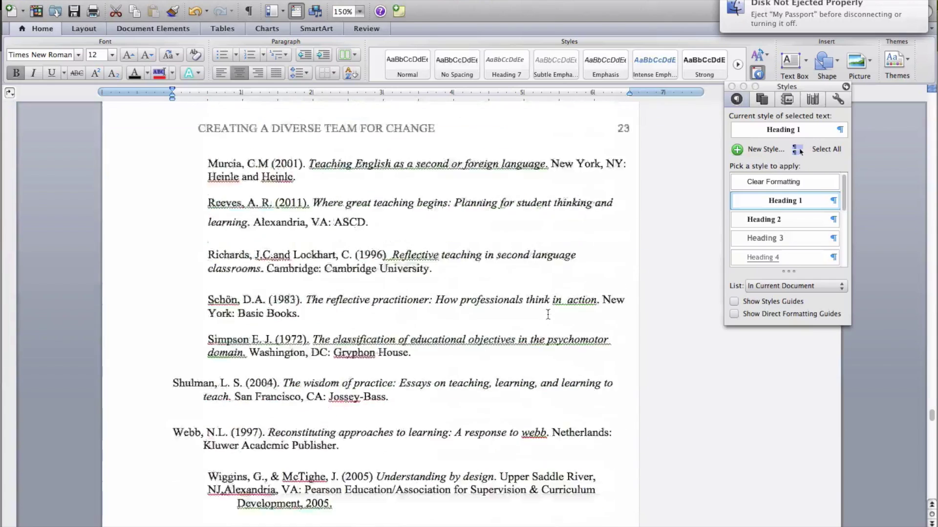
{"action": "scroll", "coordinate": [548, 315], "scroll_direction": "down", "scroll_amount": 18}
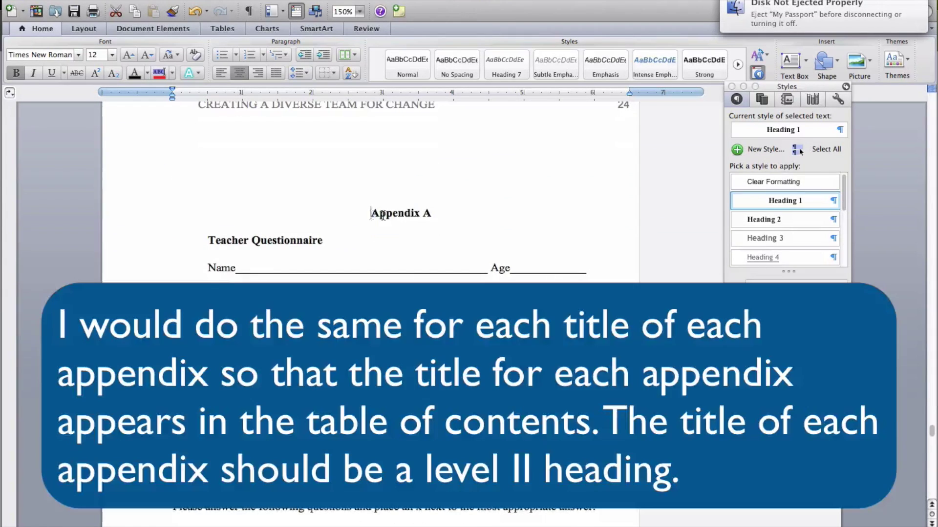
Apply Heading 1 to the Appendix A title.
{"action": "left_click_drag", "start_coordinate": [371, 214], "coordinate": [442, 227]}
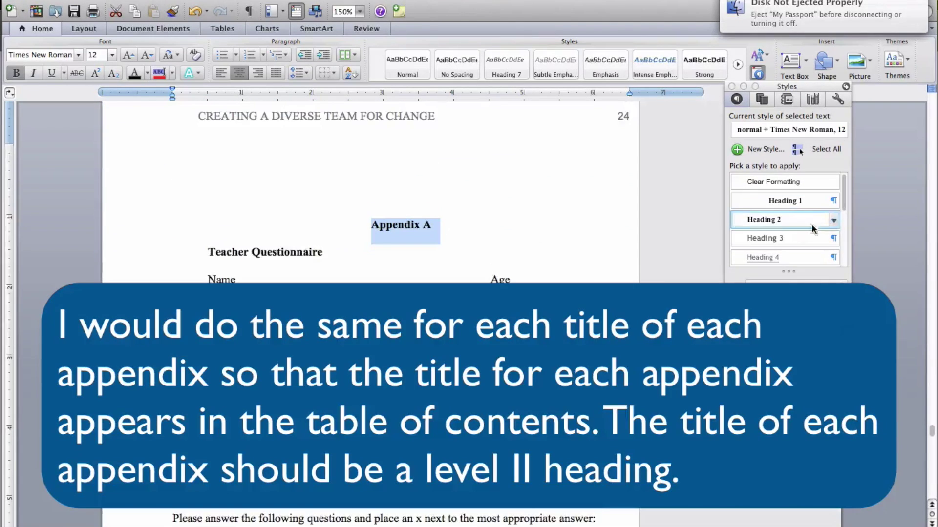
{"action": "left_click", "coordinate": [779, 201]}
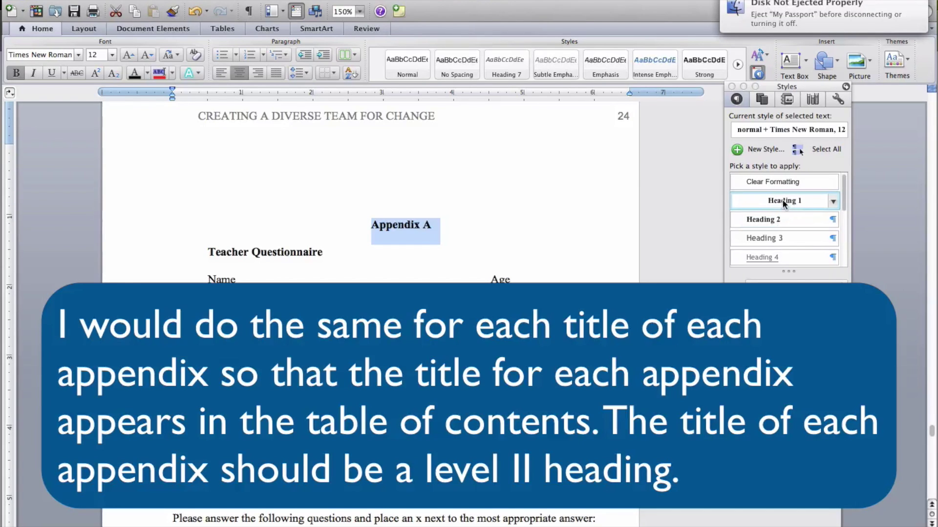
{"action": "left_click", "coordinate": [404, 204]}
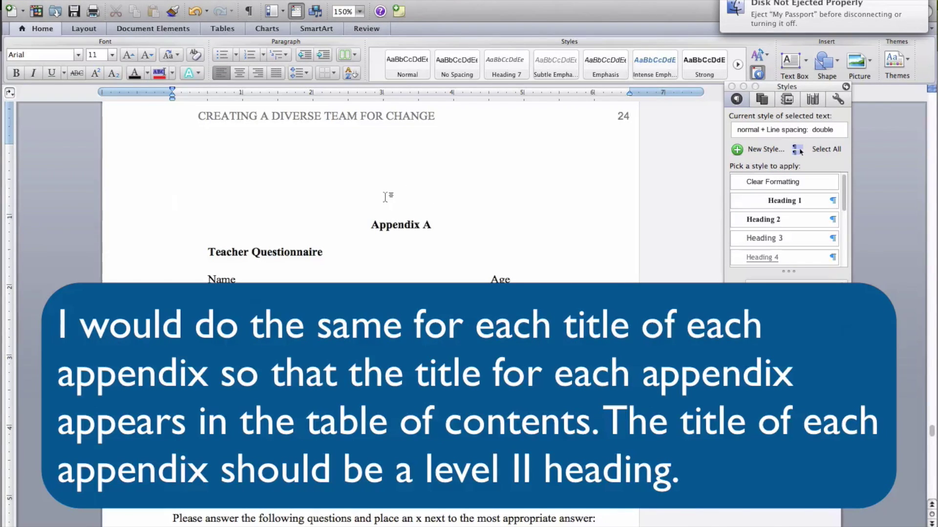
{"action": "scroll", "coordinate": [385, 197], "scroll_direction": "up", "scroll_amount": 3}
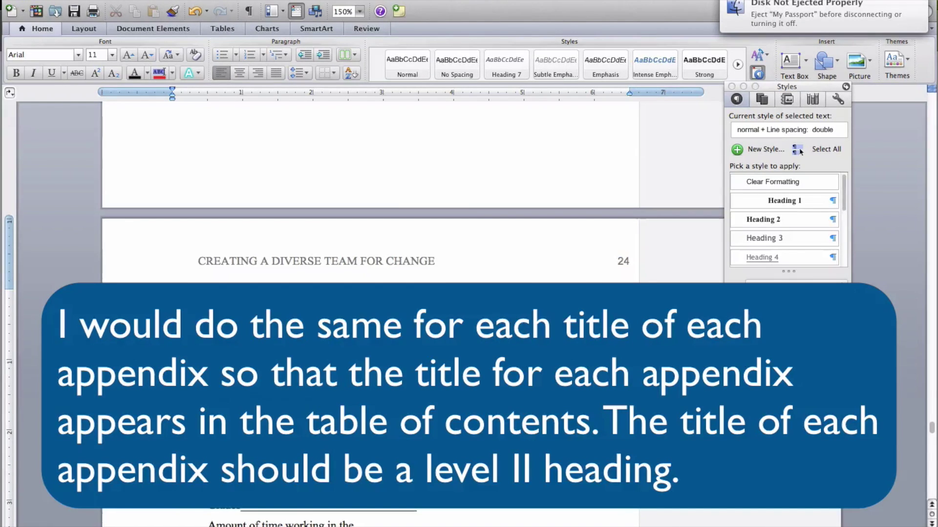
{"action": "scroll", "coordinate": [390, 200], "scroll_direction": "down", "scroll_amount": 10}
{"action": "scroll", "coordinate": [371, 196], "scroll_direction": "down", "scroll_amount": 15}
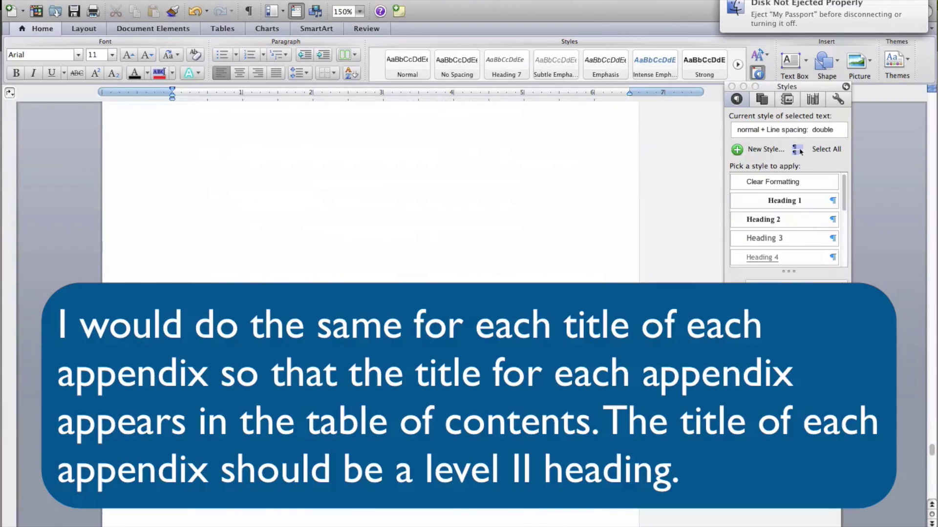
Make the Appendix B and Appendix C titles Heading 1, then select the Appendix D title.
{"action": "left_click_drag", "start_coordinate": [373, 217], "coordinate": [441, 216]}
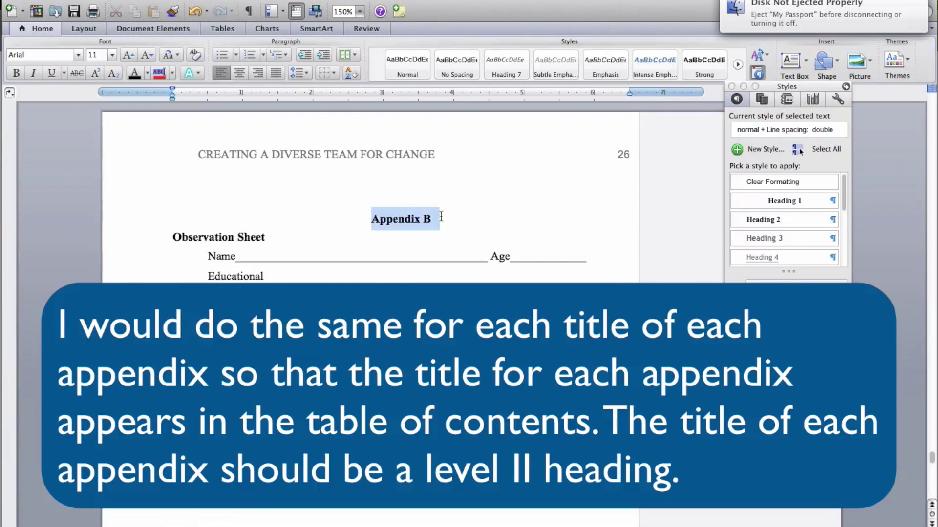
{"action": "left_click", "coordinate": [786, 203]}
{"action": "scroll", "coordinate": [537, 268], "scroll_direction": "down", "scroll_amount": 15}
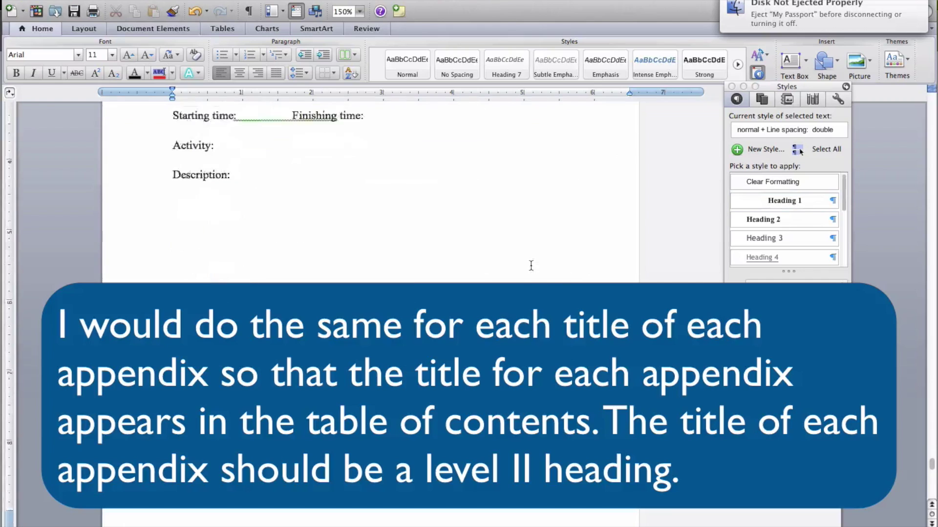
{"action": "scroll", "coordinate": [538, 272], "scroll_direction": "down", "scroll_amount": 3}
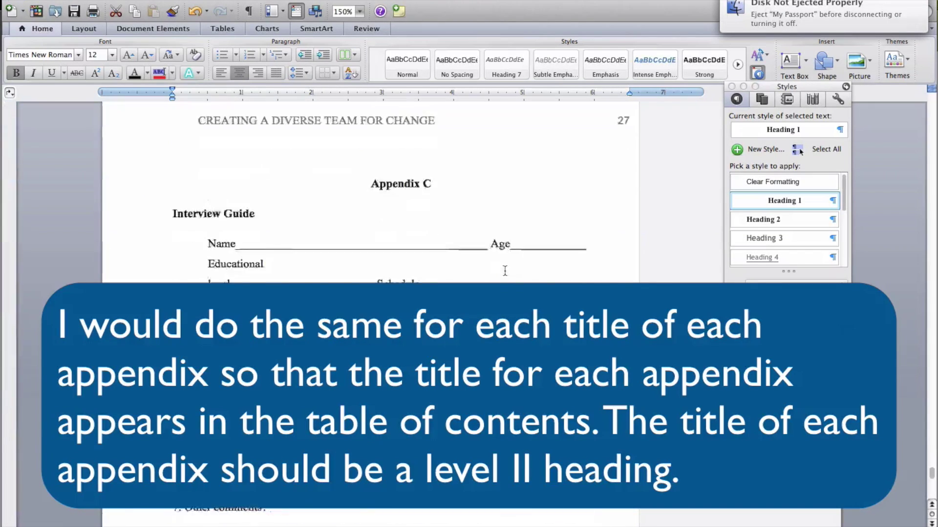
{"action": "scroll", "coordinate": [503, 269], "scroll_direction": "up", "scroll_amount": 7}
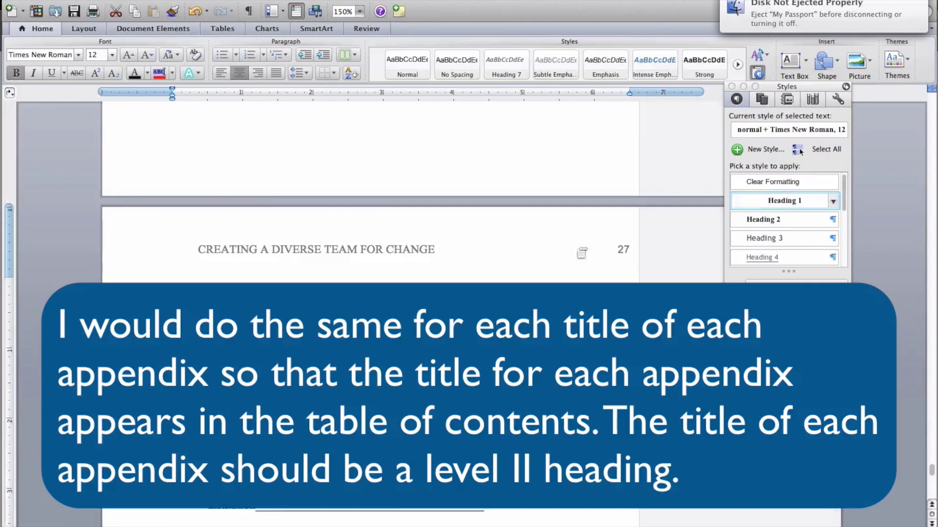
{"action": "scroll", "coordinate": [515, 247], "scroll_direction": "down", "scroll_amount": 15}
{"action": "left_click", "coordinate": [514, 250]}
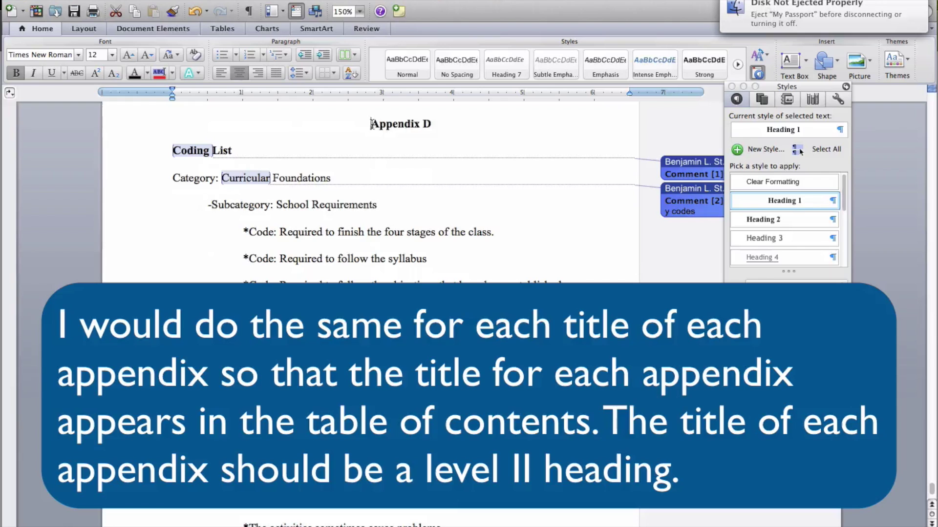
{"action": "left_click_drag", "start_coordinate": [371, 123], "coordinate": [440, 131]}
{"action": "scroll", "coordinate": [526, 252], "scroll_direction": "up", "scroll_amount": 20}
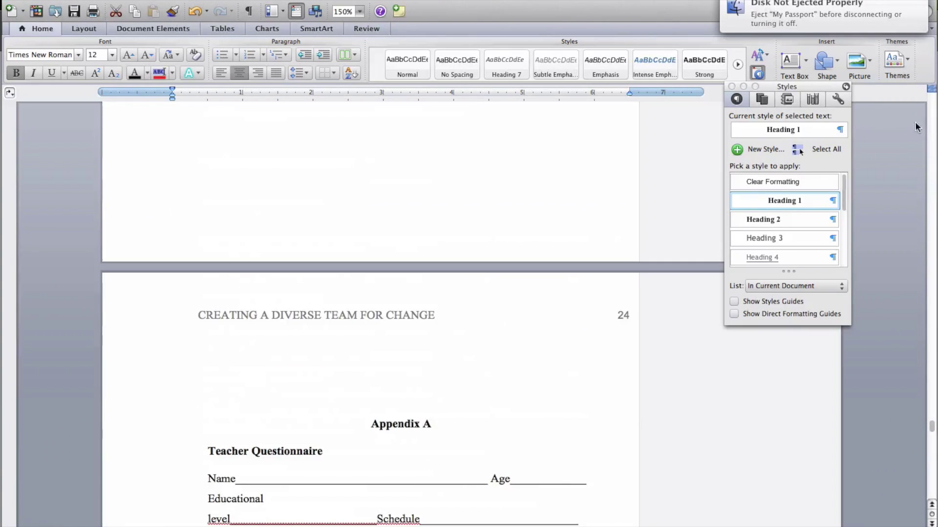
Put the insertion point on a left-aligned empty line below the page-3 Table of Contents title.
{"action": "left_click", "coordinate": [932, 118]}
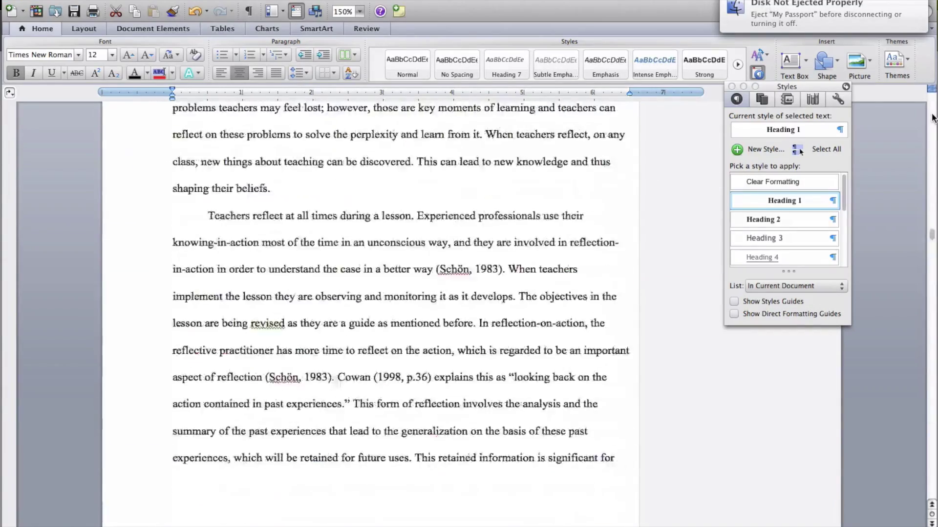
{"action": "scroll", "coordinate": [537, 242], "scroll_direction": "up", "scroll_amount": 10}
{"action": "scroll", "coordinate": [544, 244], "scroll_direction": "up", "scroll_amount": 8}
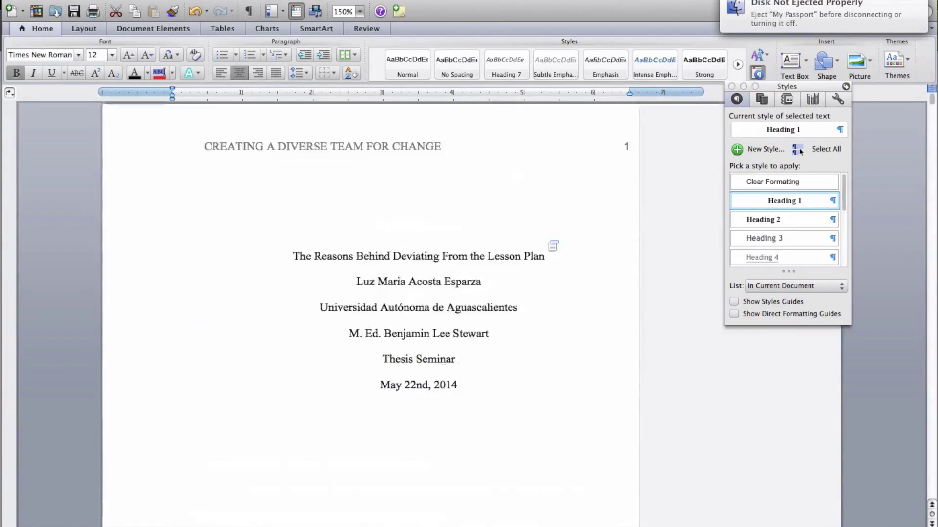
{"action": "scroll", "coordinate": [555, 242], "scroll_direction": "down", "scroll_amount": 15}
{"action": "scroll", "coordinate": [551, 246], "scroll_direction": "down", "scroll_amount": 5}
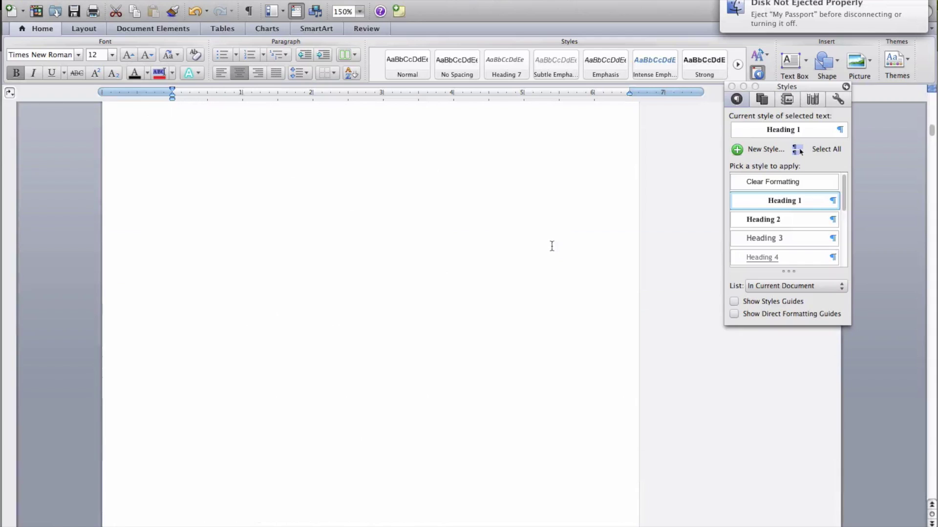
{"action": "left_click", "coordinate": [310, 364]}
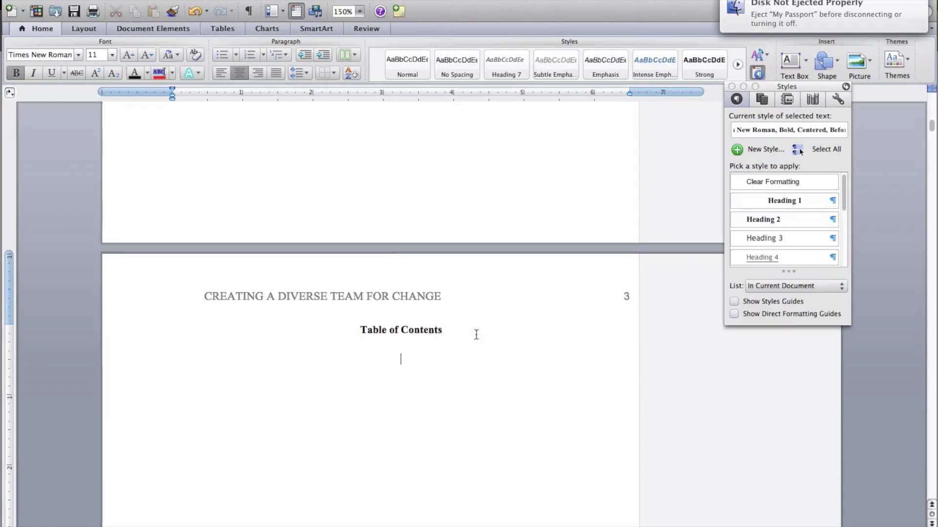
{"action": "left_click", "coordinate": [222, 73]}
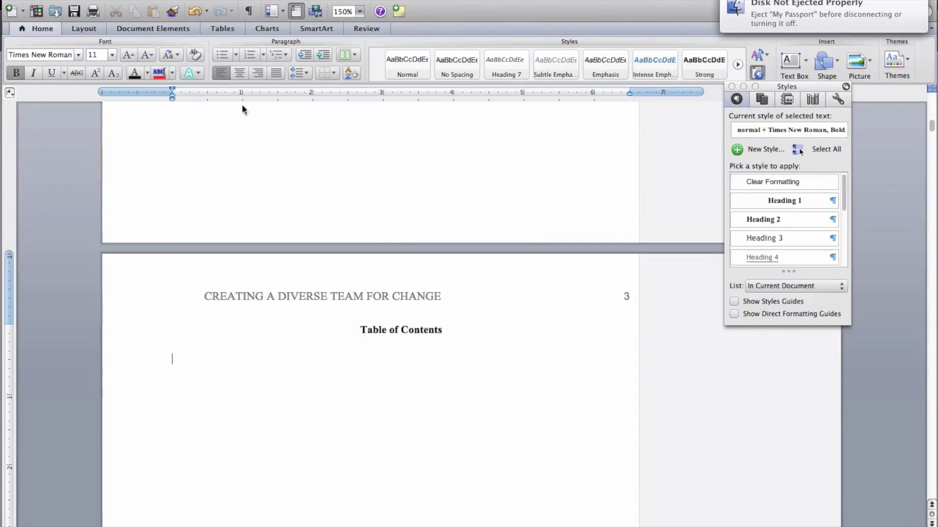
Insert a Classic-format table of contents from Index and Tables.
{"action": "left_click", "coordinate": [175, 0]}
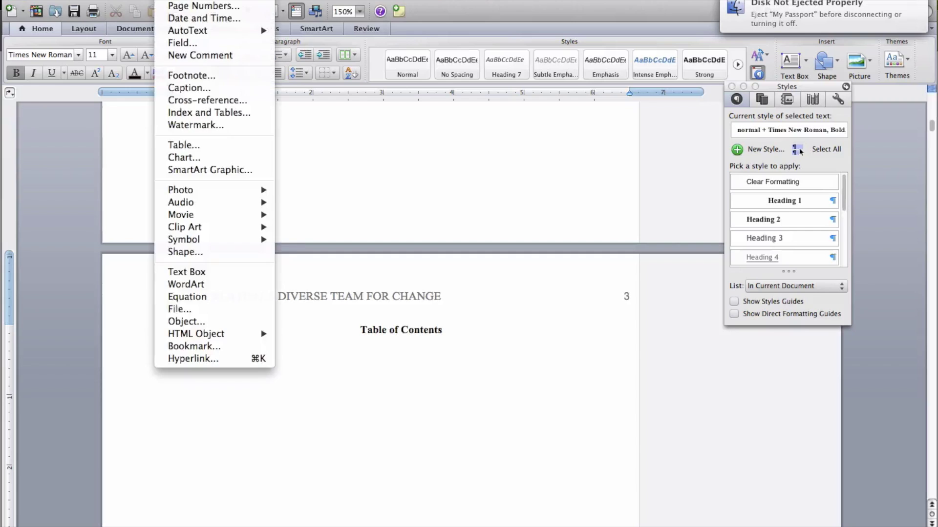
{"action": "left_click", "coordinate": [224, 113]}
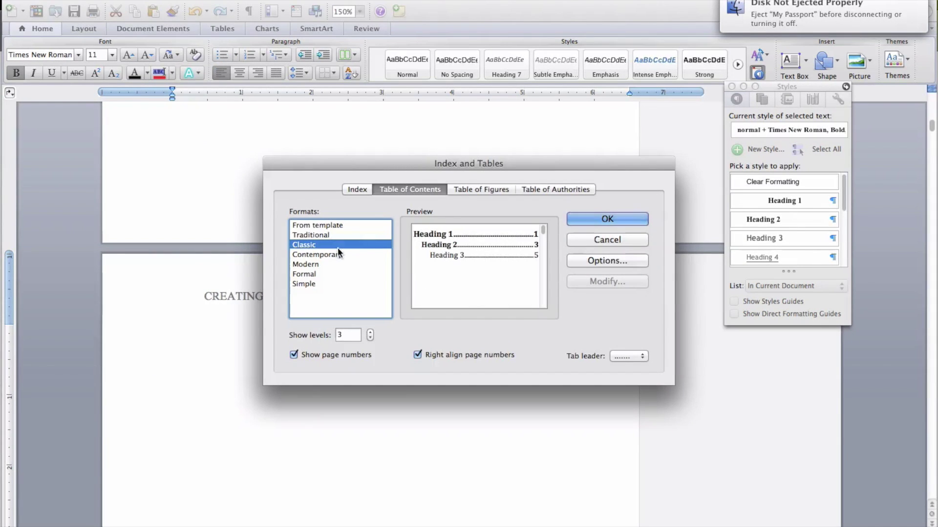
{"action": "left_click", "coordinate": [338, 253]}
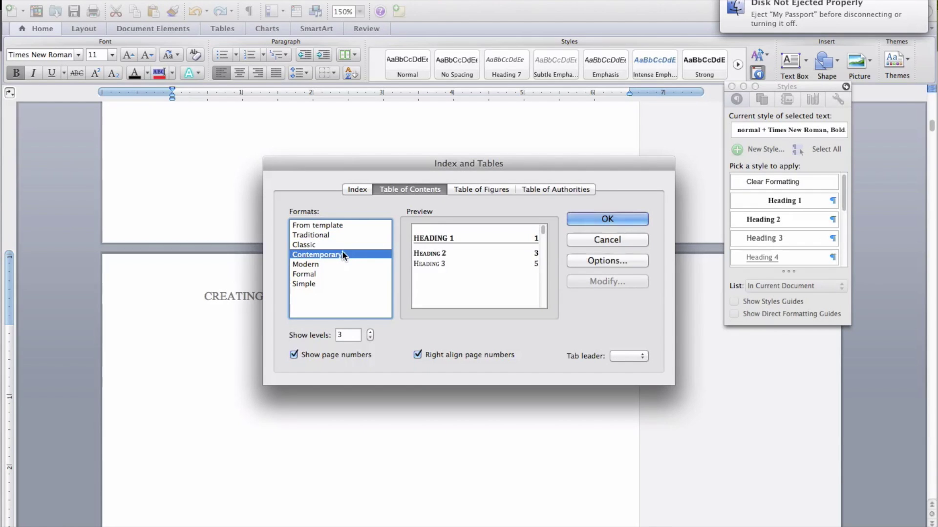
{"action": "left_click", "coordinate": [335, 265]}
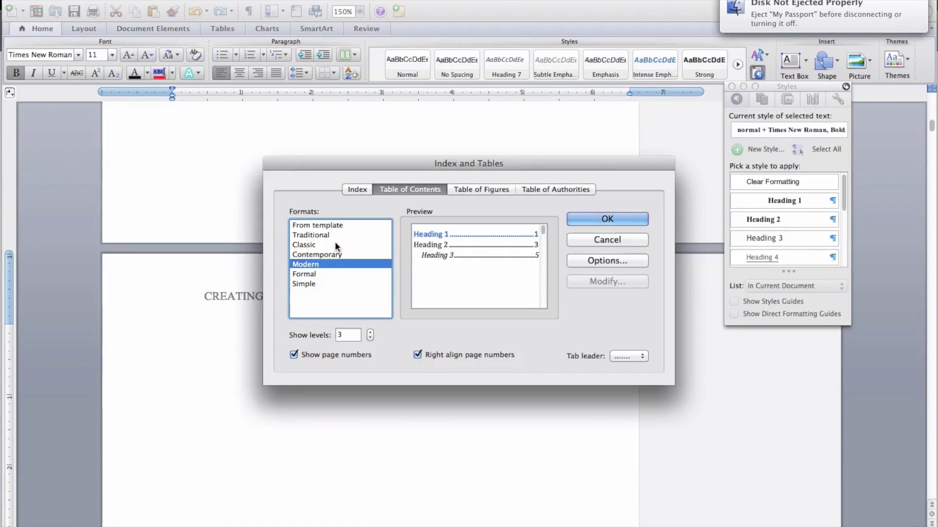
{"action": "left_click", "coordinate": [335, 245]}
{"action": "left_click", "coordinate": [605, 221]}
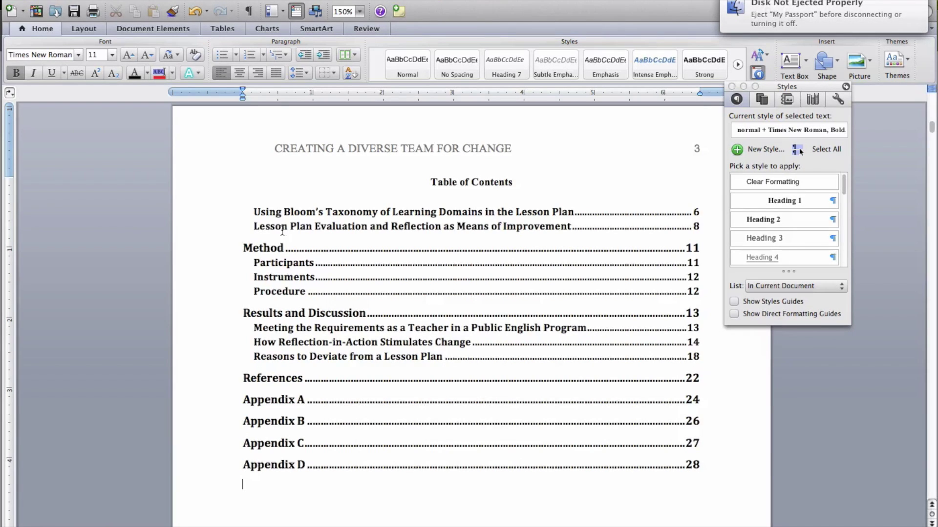
Check the contents entry styles, then make the whole page-4 title a Heading 1.
{"action": "scroll", "coordinate": [369, 218], "scroll_direction": "down", "scroll_amount": 3}
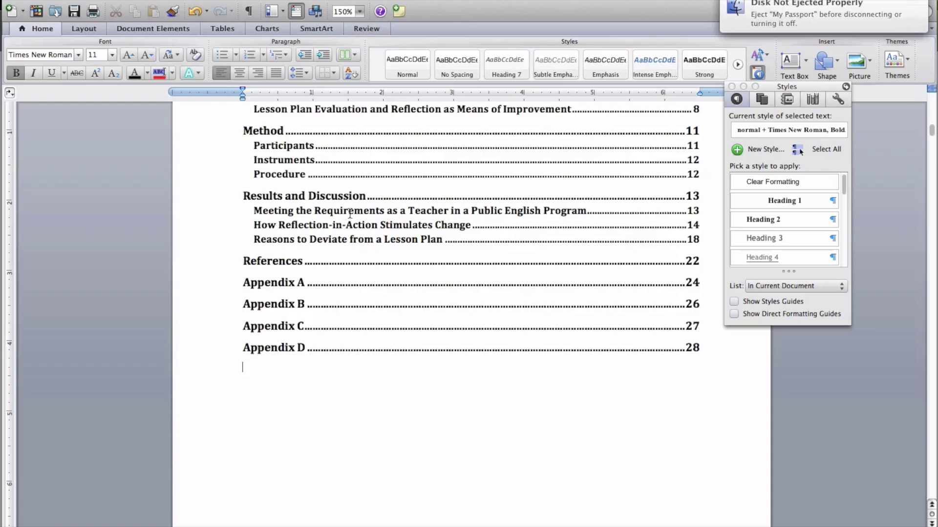
{"action": "scroll", "coordinate": [345, 212], "scroll_direction": "up", "scroll_amount": 4}
{"action": "left_click", "coordinate": [249, 237]}
{"action": "scroll", "coordinate": [385, 272], "scroll_direction": "down", "scroll_amount": 7}
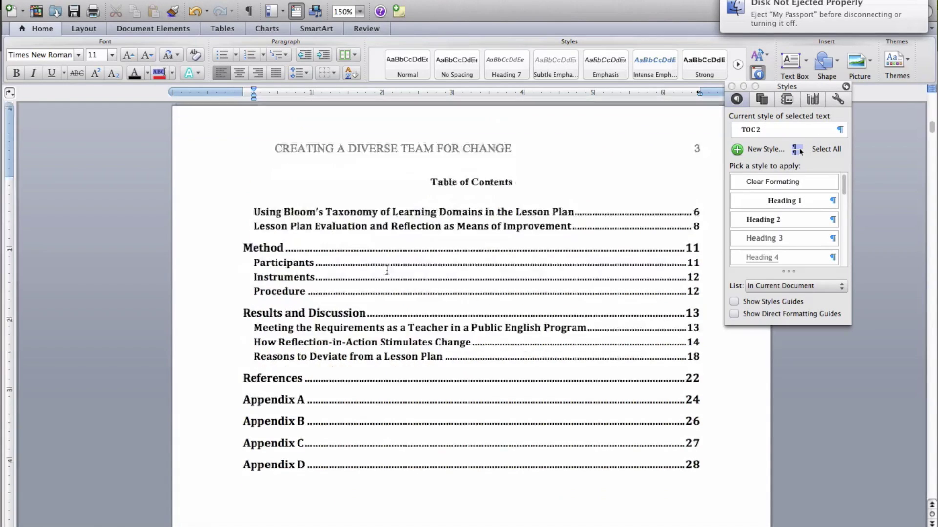
{"action": "scroll", "coordinate": [385, 268], "scroll_direction": "up", "scroll_amount": 8}
{"action": "scroll", "coordinate": [376, 266], "scroll_direction": "down", "scroll_amount": 2}
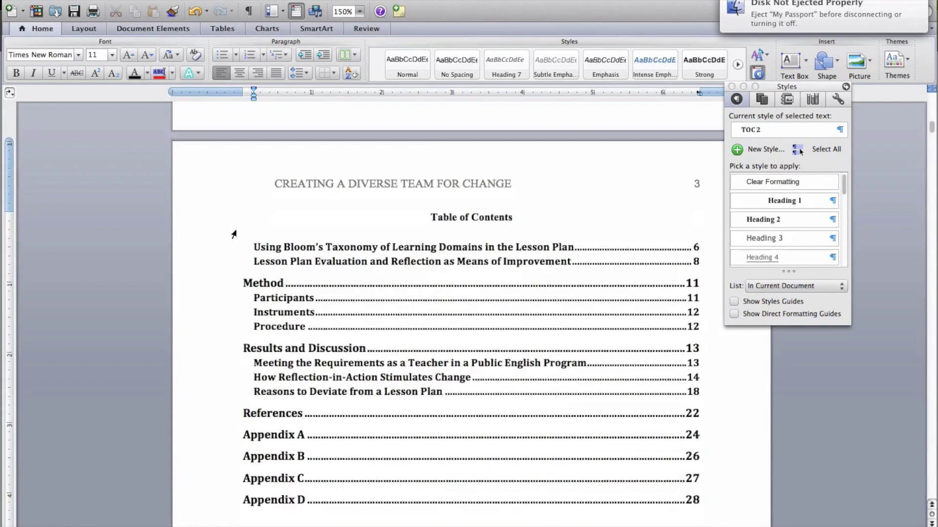
{"action": "scroll", "coordinate": [271, 247], "scroll_direction": "down", "scroll_amount": 2}
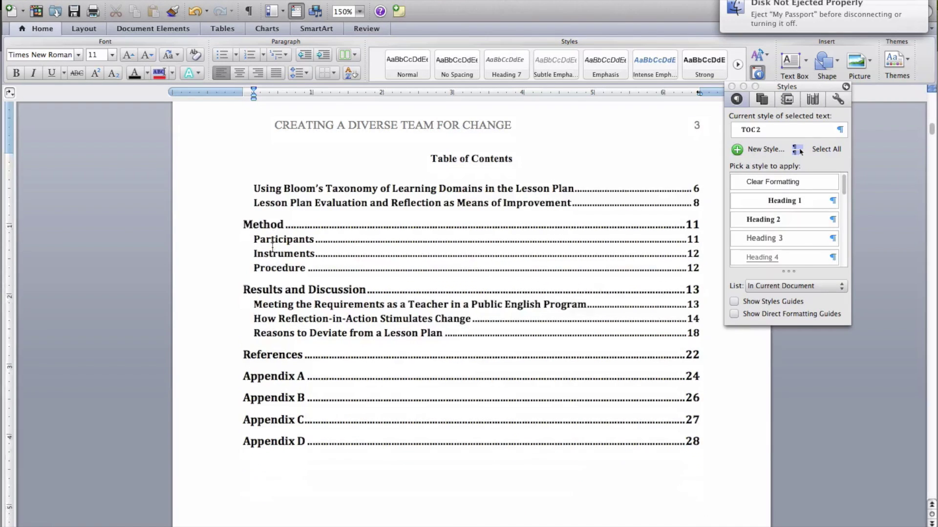
{"action": "scroll", "coordinate": [342, 268], "scroll_direction": "down", "scroll_amount": 20}
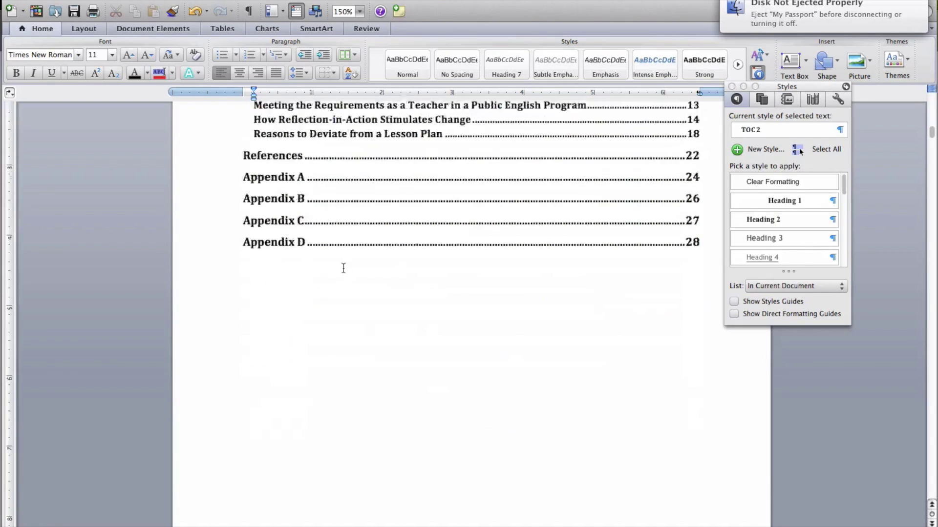
{"action": "scroll", "coordinate": [347, 269], "scroll_direction": "up", "scroll_amount": 2}
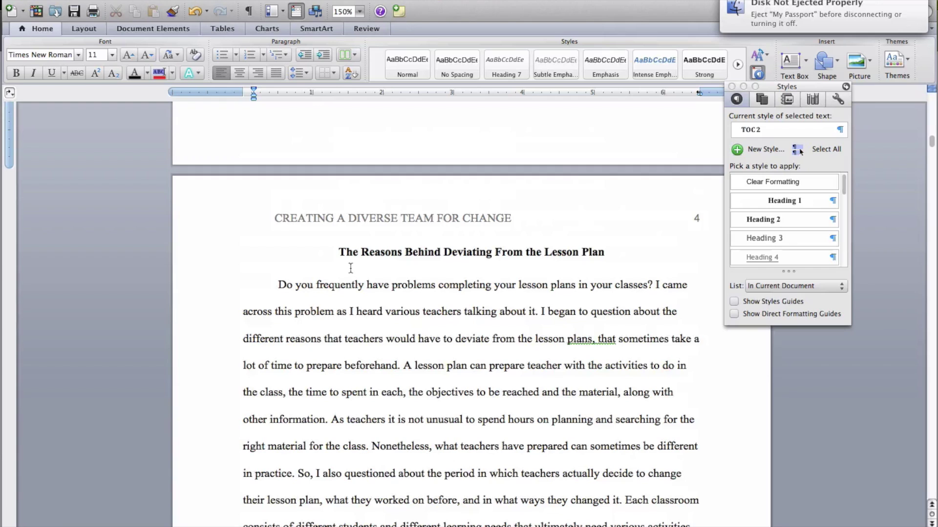
{"action": "left_click", "coordinate": [370, 254]}
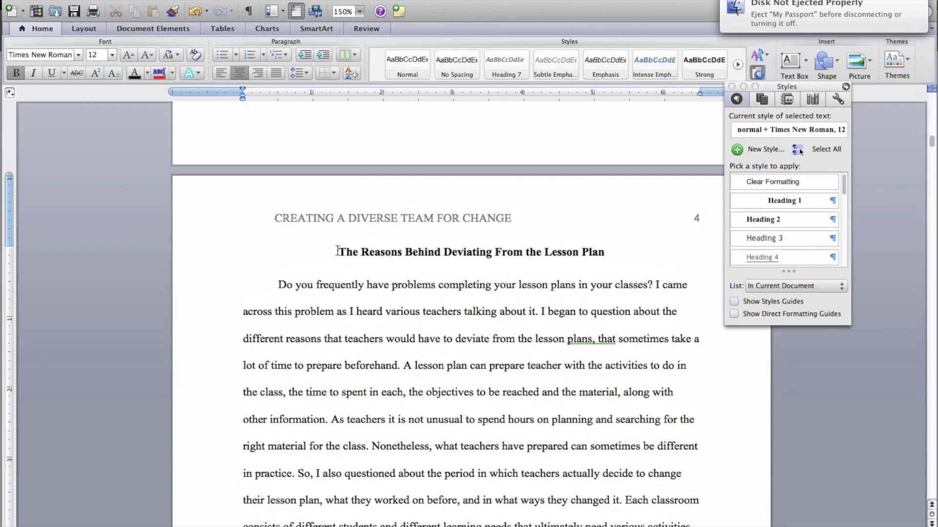
{"action": "left_click_drag", "start_coordinate": [337, 251], "coordinate": [599, 251]}
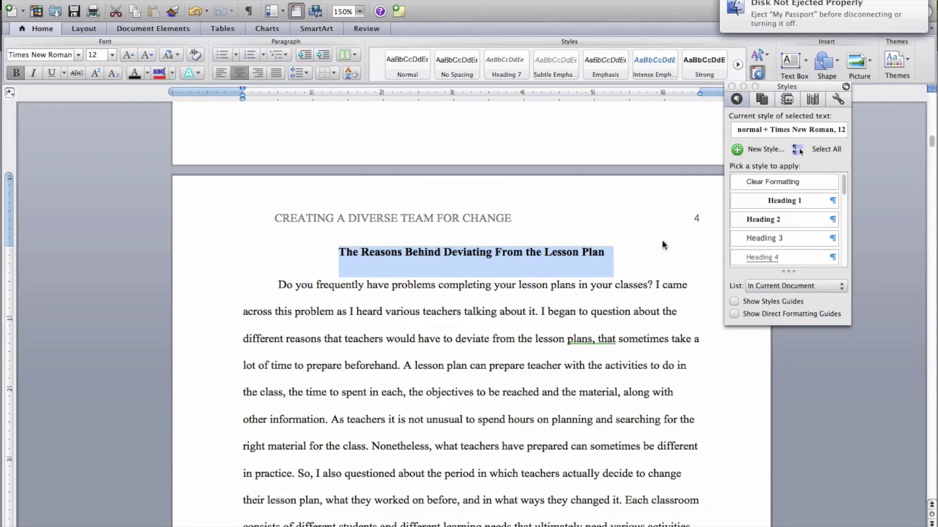
{"action": "left_click", "coordinate": [768, 202]}
Return to the table of contents and bring up its tools.
{"action": "scroll", "coordinate": [579, 232], "scroll_direction": "up", "scroll_amount": 10}
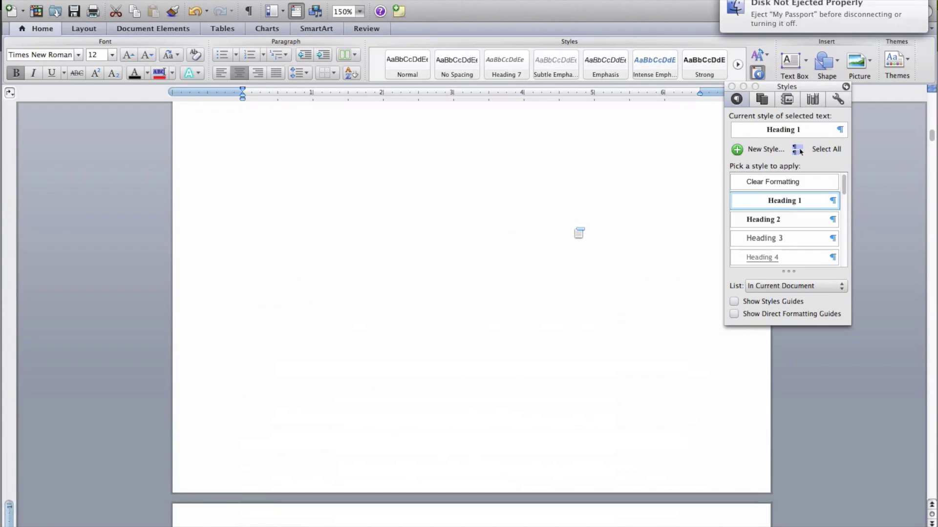
{"action": "left_click", "coordinate": [432, 200]}
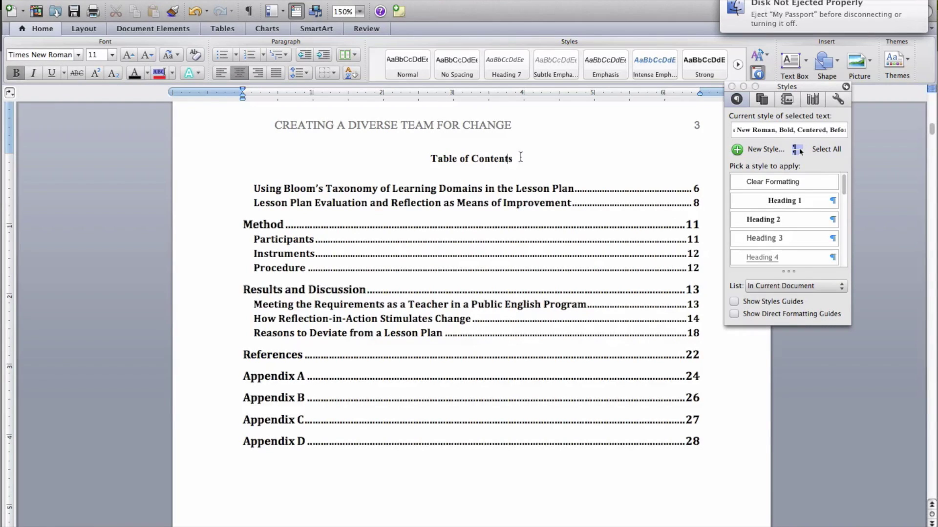
{"action": "left_click", "coordinate": [424, 189]}
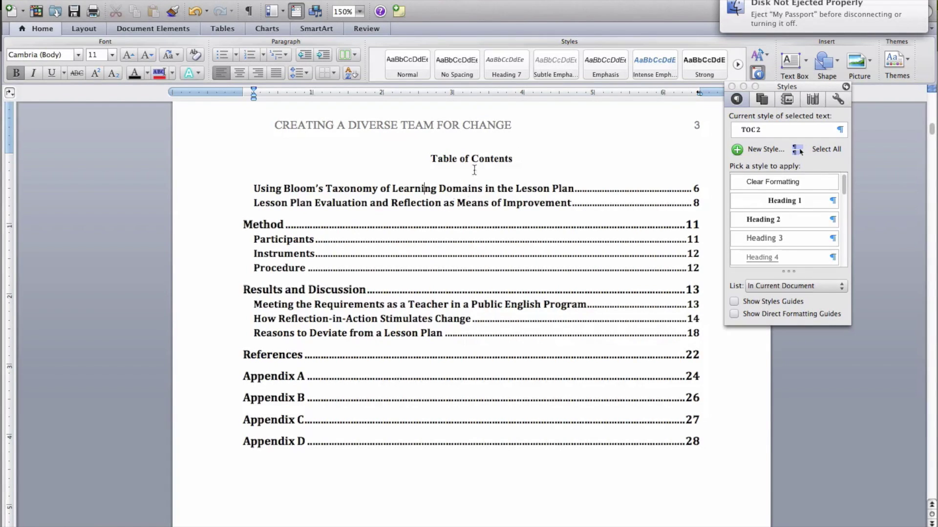
{"action": "left_click", "coordinate": [172, 31]}
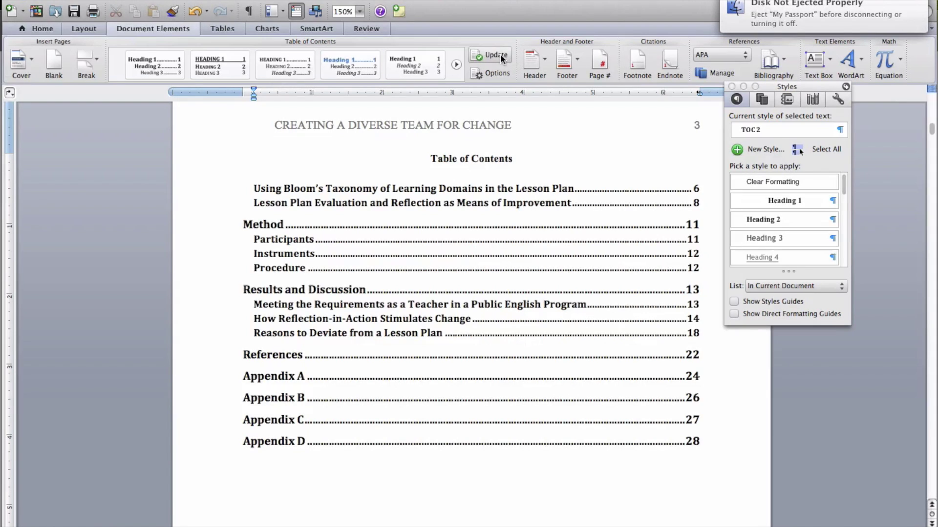
Update the entire table of contents.
{"action": "left_click", "coordinate": [497, 54]}
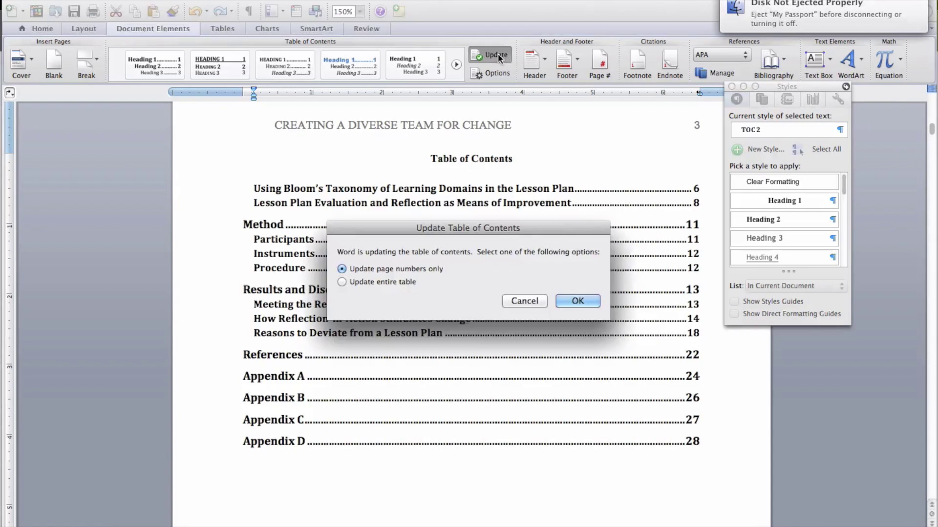
{"action": "left_click", "coordinate": [385, 281]}
{"action": "left_click", "coordinate": [579, 299]}
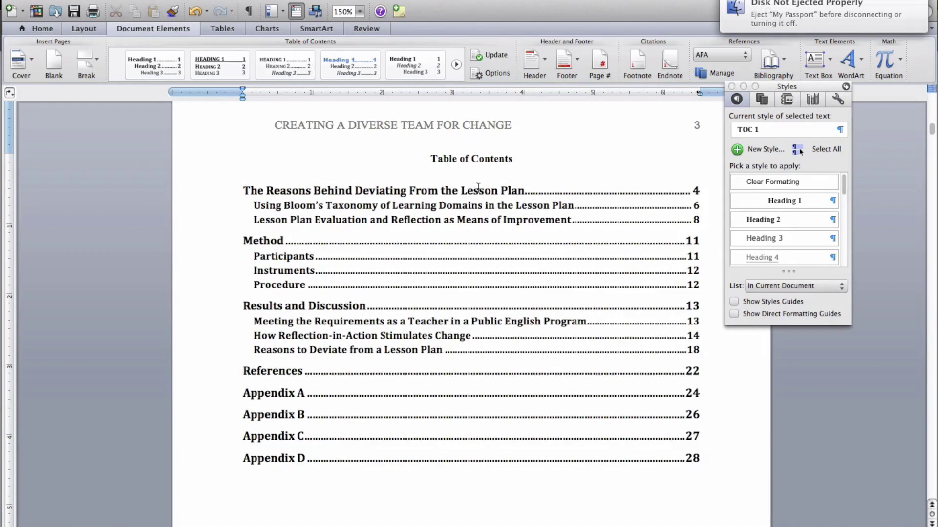
Check the styles of the Using Bloom's entry and the first contents entry.
{"action": "left_click", "coordinate": [429, 210]}
{"action": "scroll", "coordinate": [432, 215], "scroll_direction": "down", "scroll_amount": 15}
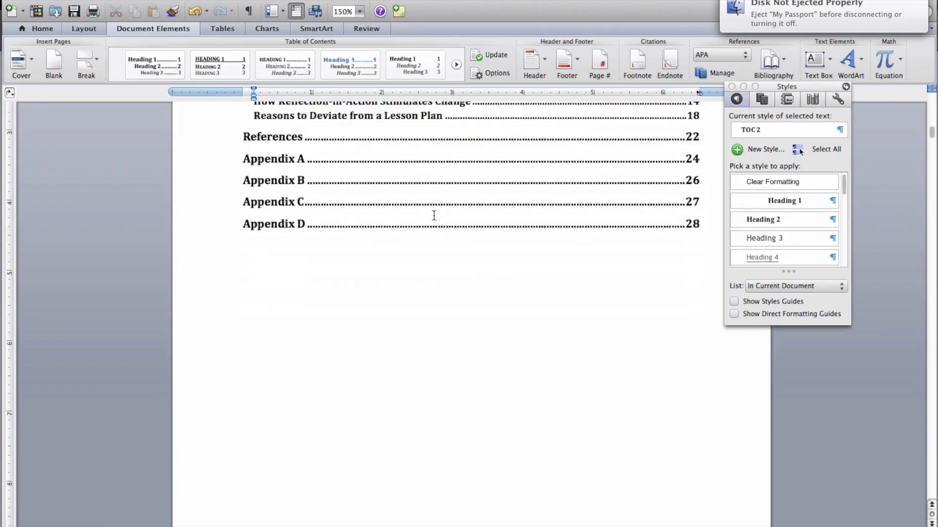
{"action": "scroll", "coordinate": [450, 225], "scroll_direction": "down", "scroll_amount": 3}
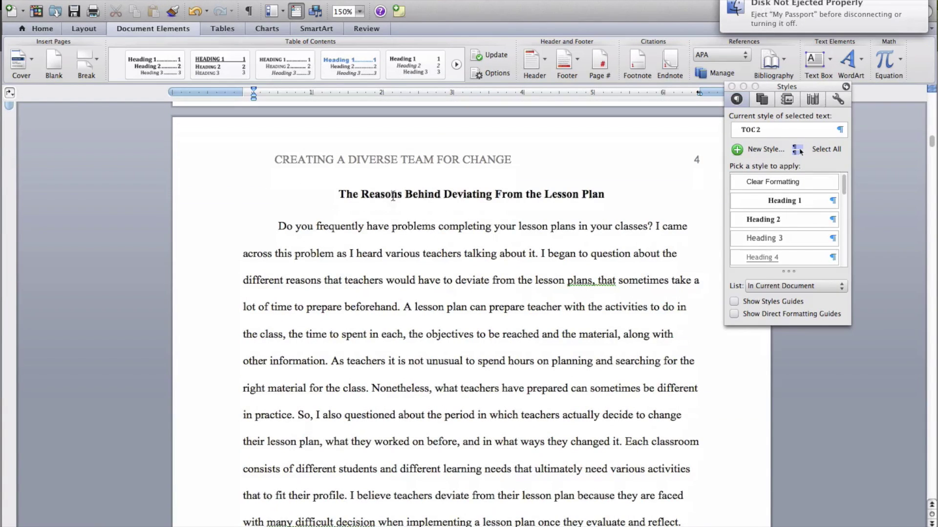
{"action": "scroll", "coordinate": [453, 198], "scroll_direction": "up", "scroll_amount": 18}
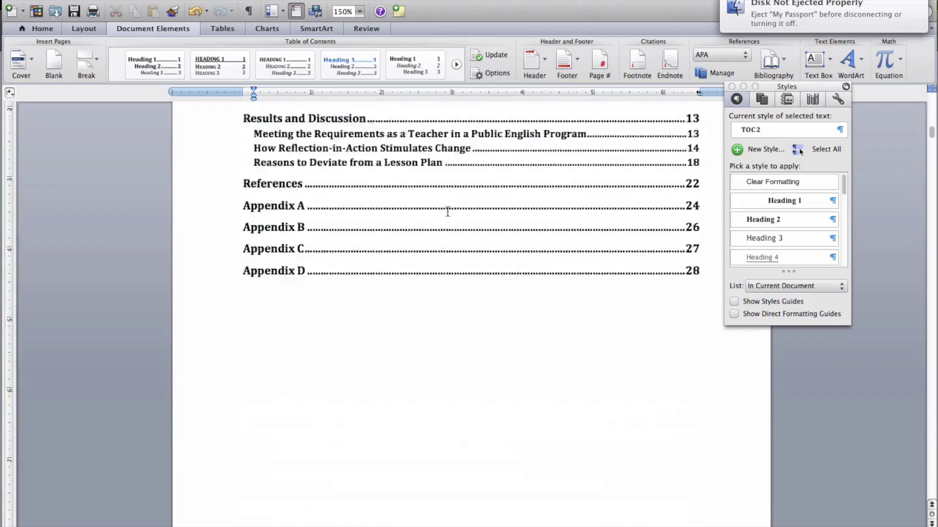
{"action": "scroll", "coordinate": [448, 210], "scroll_direction": "down", "scroll_amount": 14}
{"action": "scroll", "coordinate": [454, 244], "scroll_direction": "up", "scroll_amount": 15}
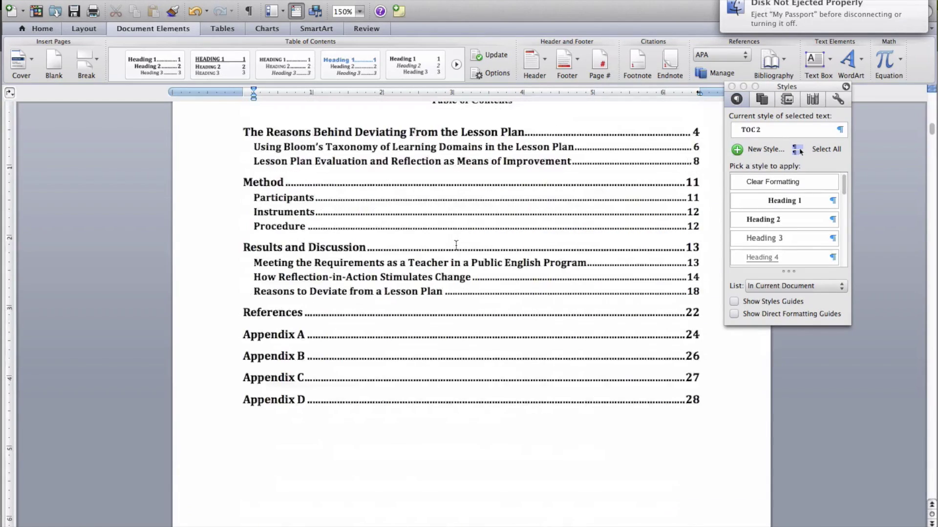
{"action": "scroll", "coordinate": [454, 247], "scroll_direction": "up", "scroll_amount": 1}
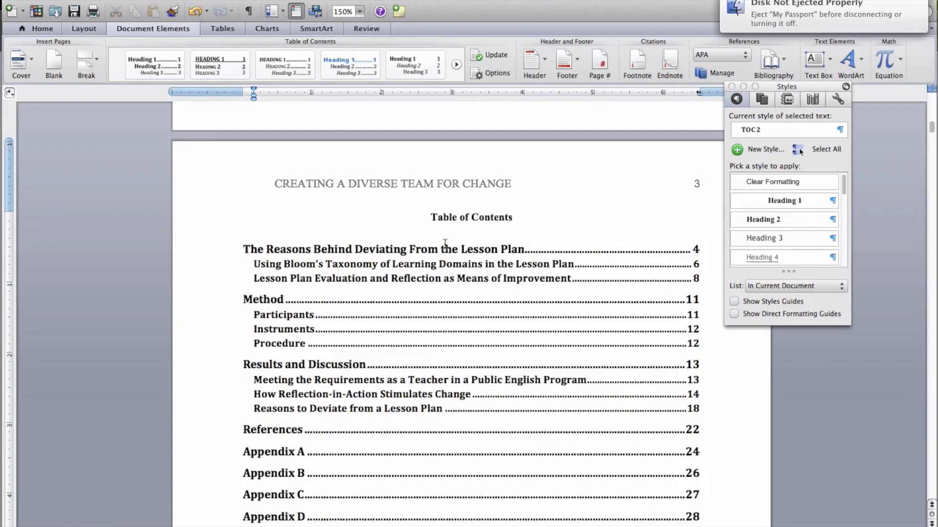
{"action": "left_click", "coordinate": [432, 251]}
{"action": "scroll", "coordinate": [415, 298], "scroll_direction": "down", "scroll_amount": 20}
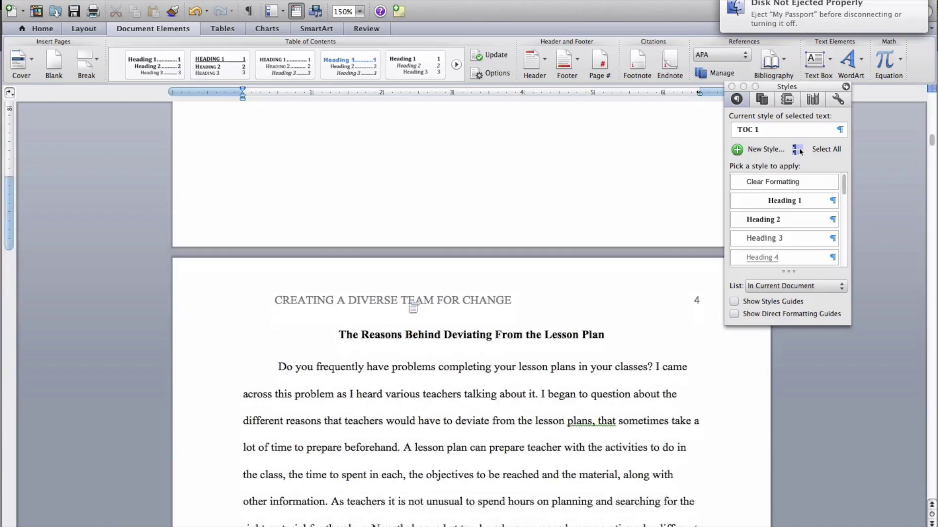
{"action": "scroll", "coordinate": [412, 308], "scroll_direction": "up", "scroll_amount": 15}
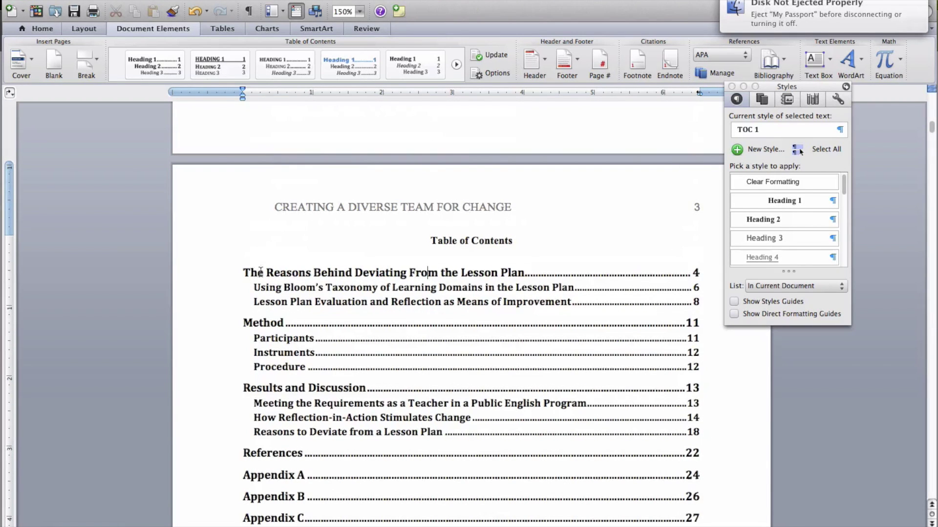
Check the Table of Contents title formatting and show the font and paragraph tools.
{"action": "left_click", "coordinate": [477, 241]}
{"action": "left_click", "coordinate": [40, 29]}
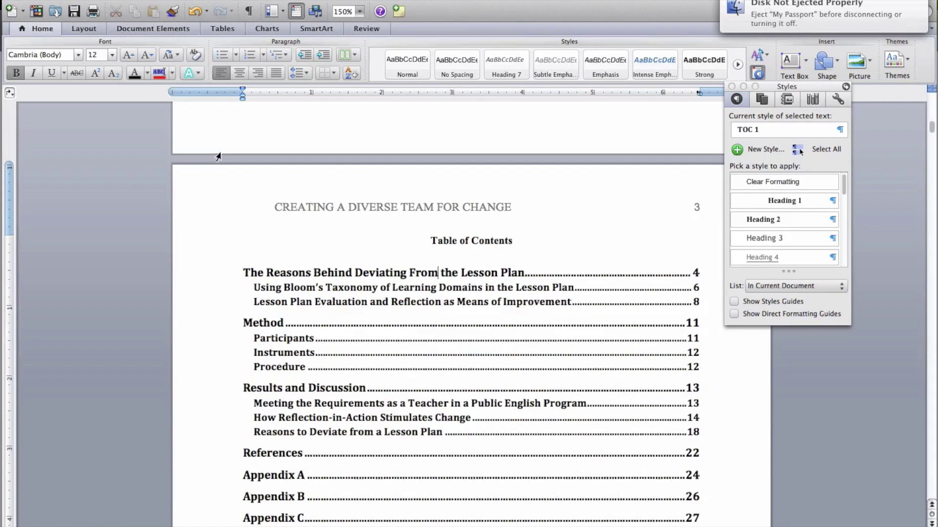
{"action": "left_click", "coordinate": [389, 273]}
{"action": "scroll", "coordinate": [337, 263], "scroll_direction": "down", "scroll_amount": 15}
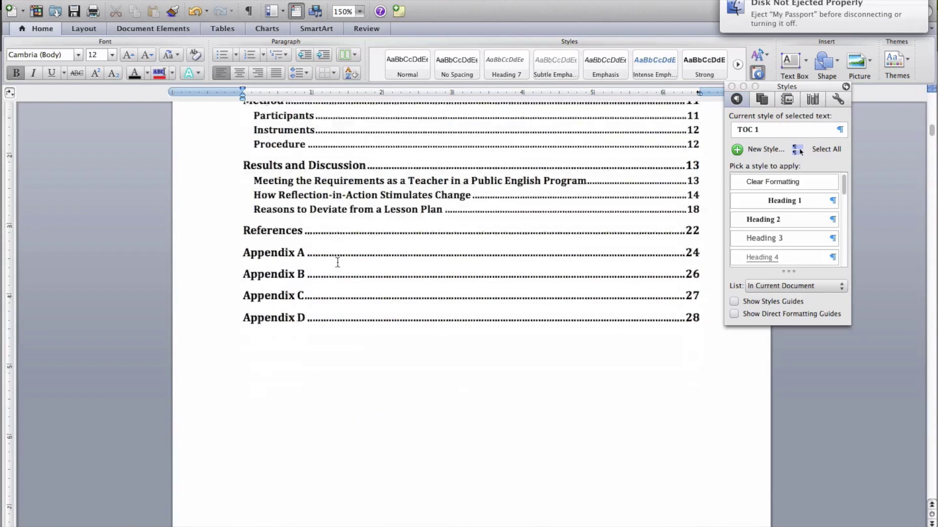
Type 'Literature Review' at the start of the first contents entry, fixing typos.
{"action": "left_click", "coordinate": [366, 335]}
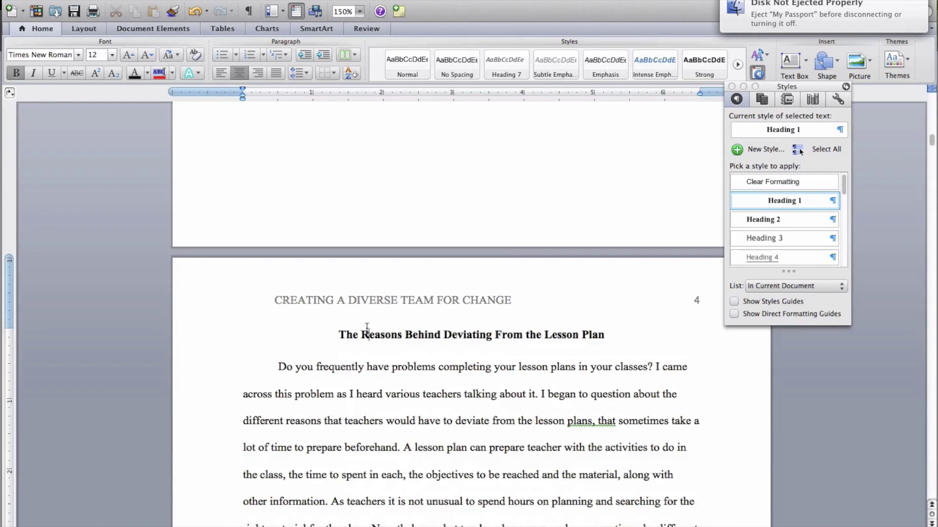
{"action": "scroll", "coordinate": [295, 166], "scroll_direction": "up", "scroll_amount": 15}
{"action": "left_click", "coordinate": [245, 179]}
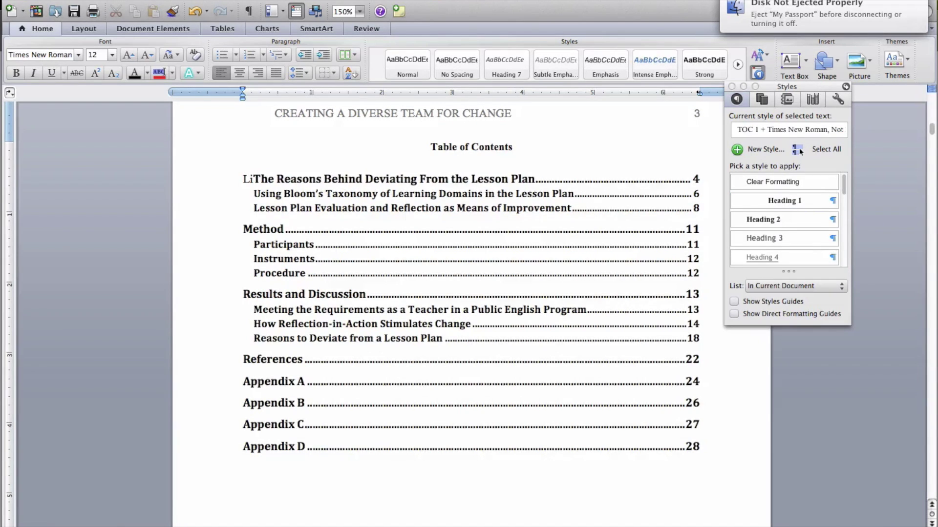
{"action": "left_click", "coordinate": [250, 179]}
{"action": "type", "text": "LIterature"}
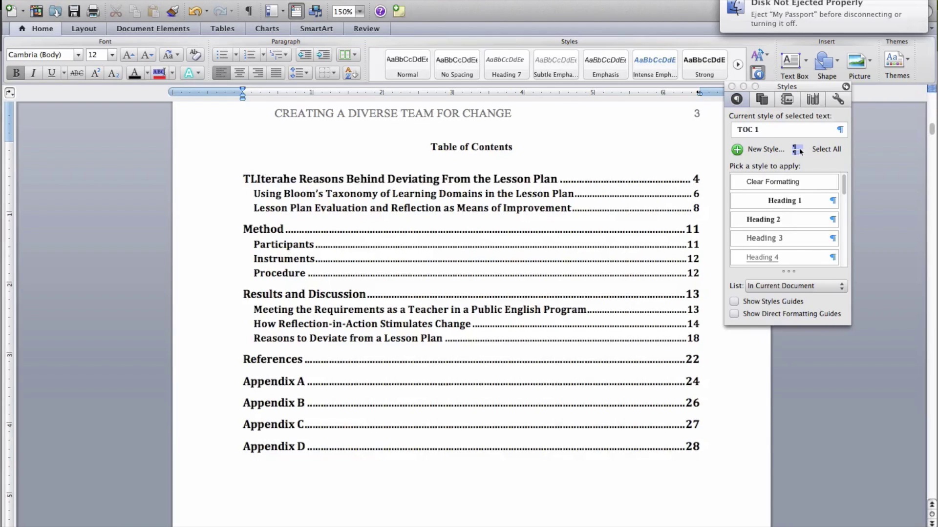
{"action": "key", "text": "BackSpace"}
{"action": "key", "text": "BackSpace"}
{"action": "key", "text": "BackSpace"}
{"action": "key", "text": "BackSpace"}
{"action": "key", "text": "BackSpace"}
{"action": "key", "text": "BackSpace"}
{"action": "key", "text": "BackSpace"}
{"action": "key", "text": "BackSpace"}
{"action": "key", "text": "BackSpace"}
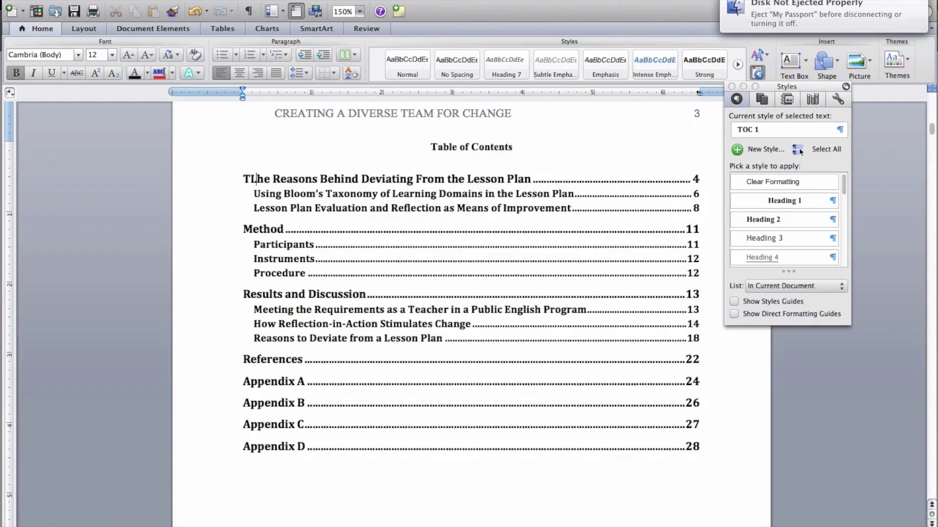
{"action": "type", "text": "iterhe Rea"}
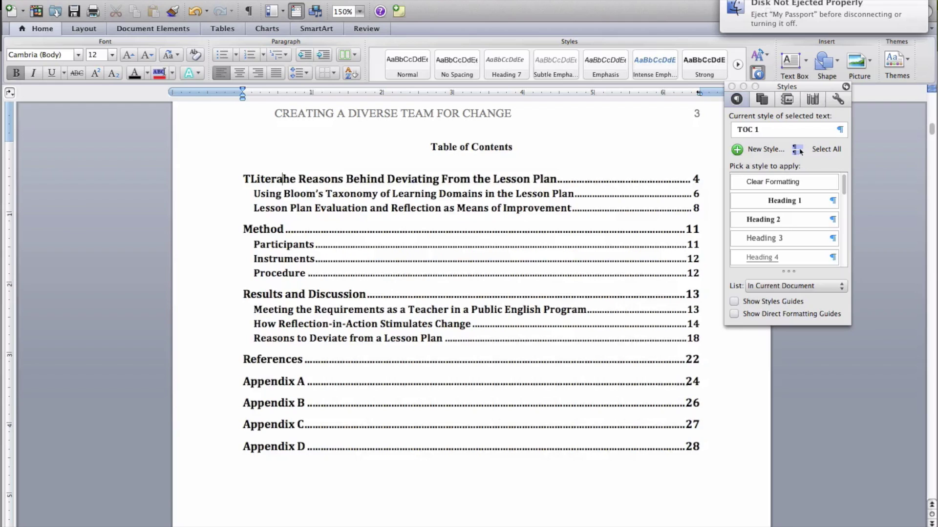
{"action": "key", "text": "BackSpace"}
{"action": "type", "text": "ature Review"}
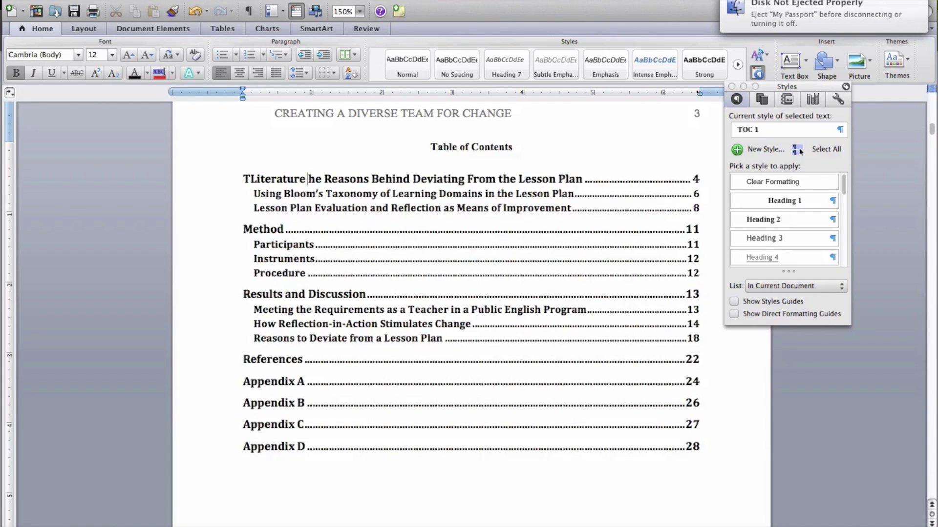
Delete the old heading words and the stray T around 'Literature Review'.
{"action": "key", "text": "Delete"}
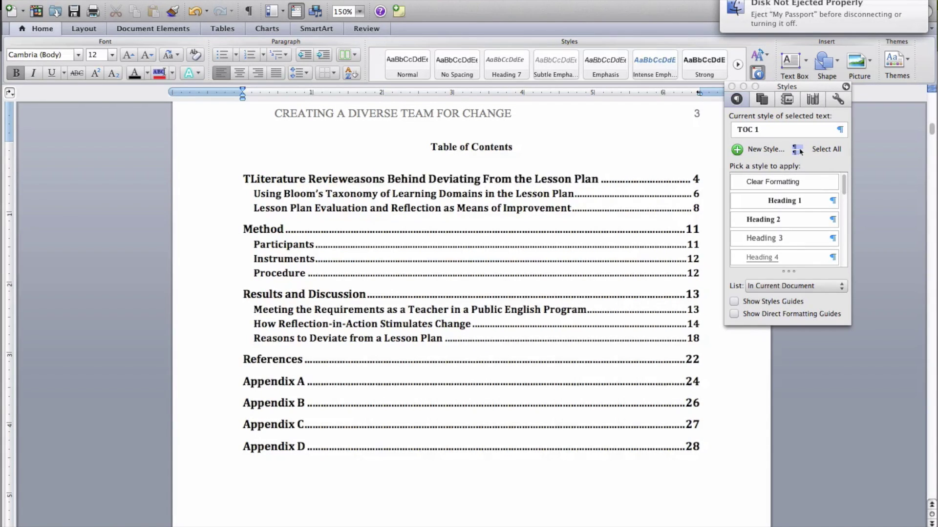
{"action": "key", "text": "Delete"}
{"action": "key", "text": "Delete"}
{"action": "key", "text": "Delete"}
{"action": "key", "text": "Delete"}
{"action": "key", "text": "Delete"}
{"action": "key", "text": "Delete"}
{"action": "key", "text": "Delete"}
{"action": "key", "text": "Delete"}
{"action": "key", "text": "Delete"}
{"action": "key", "text": "Delete"}
{"action": "key", "text": "Delete"}
{"action": "key", "text": "Delete"}
{"action": "key", "text": "Delete"}
{"action": "key", "text": "Delete"}
{"action": "key", "text": "Delete"}
{"action": "key", "text": "Delete"}
{"action": "key", "text": "Delete"}
{"action": "key", "text": "Delete"}
{"action": "key", "text": "Delete"}
{"action": "key", "text": "Delete"}
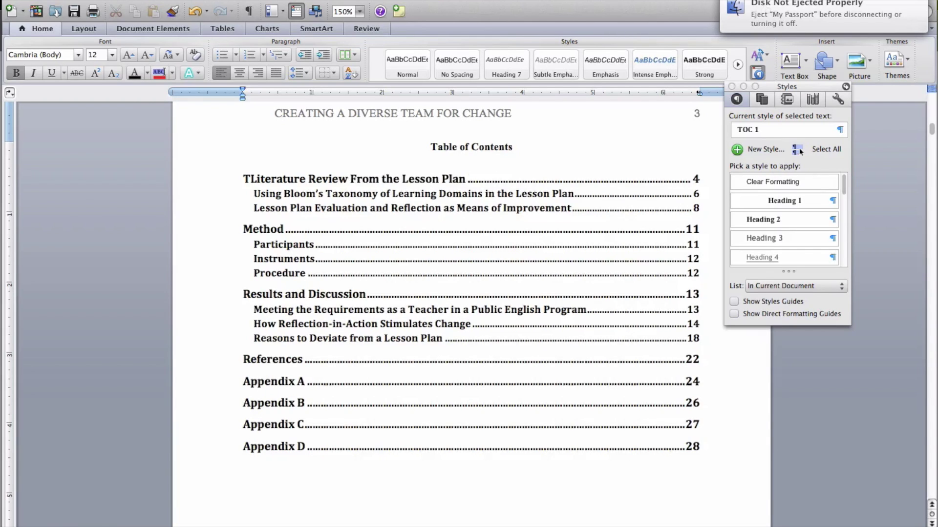
{"action": "key", "text": "Delete"}
{"action": "key", "text": "Delete"}
{"action": "key", "text": "Delete"}
{"action": "key", "text": "Delete"}
{"action": "key", "text": "Delete"}
{"action": "key", "text": "Delete"}
{"action": "key", "text": "Delete"}
{"action": "key", "text": "Delete"}
{"action": "key", "text": "Delete"}
{"action": "key", "text": "Delete"}
{"action": "key", "text": "Delete"}
{"action": "key", "text": "Delete"}
{"action": "key", "text": "Delete"}
{"action": "key", "text": "Delete"}
{"action": "key", "text": "Delete"}
{"action": "key", "text": "Delete"}
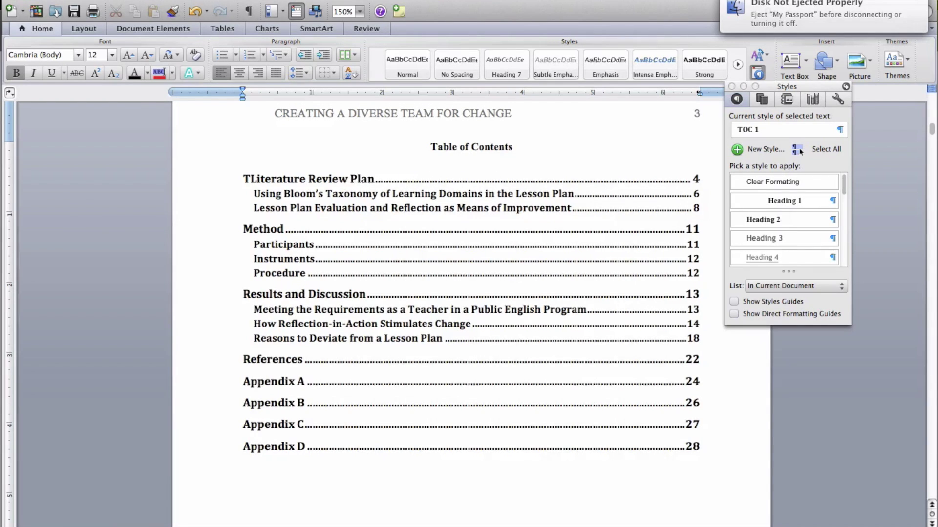
{"action": "key", "text": "Delete"}
{"action": "key", "text": "Delete"}
{"action": "key", "text": "Delete"}
{"action": "key", "text": "Delete"}
{"action": "left_click", "coordinate": [250, 180]}
{"action": "key", "text": "BackSpace"}
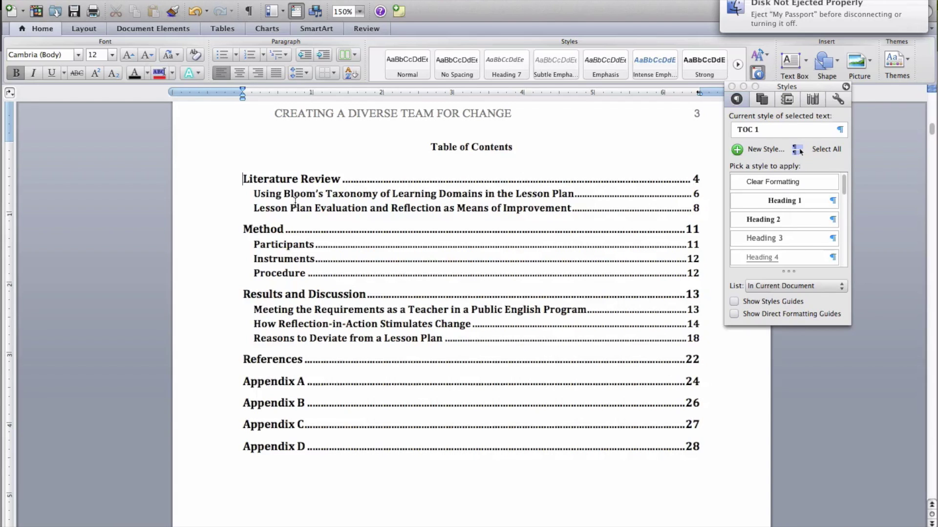
Check the Bloom's entry and page-4 title styles, then select the whole table of contents.
{"action": "left_click", "coordinate": [274, 193]}
{"action": "scroll", "coordinate": [291, 293], "scroll_direction": "down", "scroll_amount": 3}
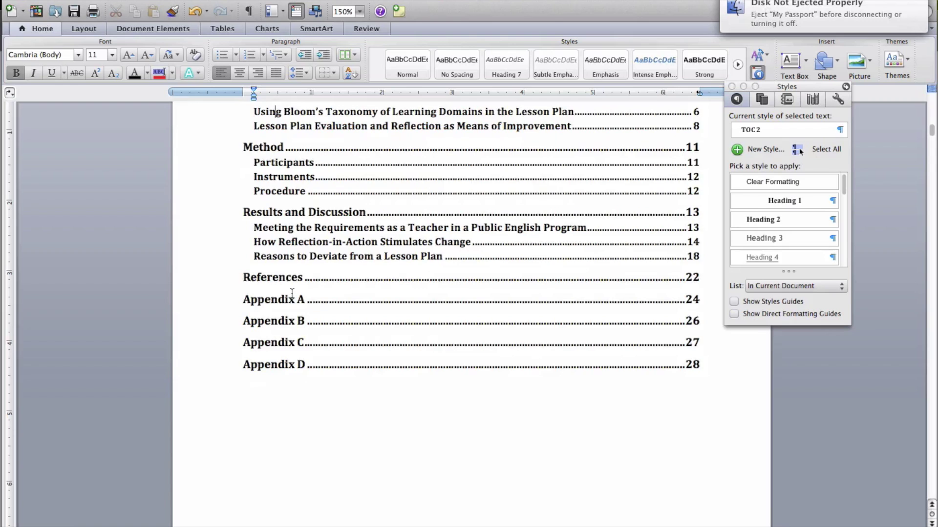
{"action": "scroll", "coordinate": [292, 293], "scroll_direction": "up", "scroll_amount": 2}
{"action": "scroll", "coordinate": [303, 279], "scroll_direction": "down", "scroll_amount": 15}
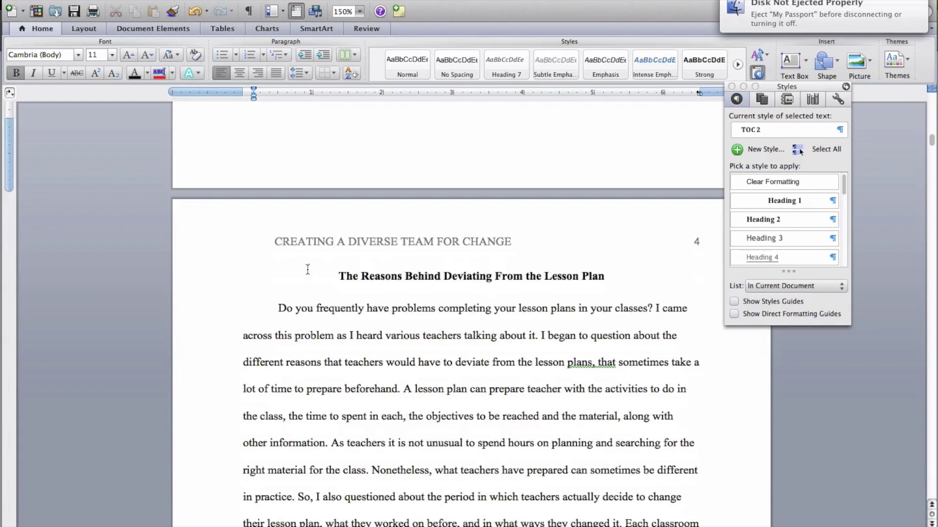
{"action": "scroll", "coordinate": [308, 270], "scroll_direction": "down", "scroll_amount": 3}
{"action": "left_click", "coordinate": [380, 219]}
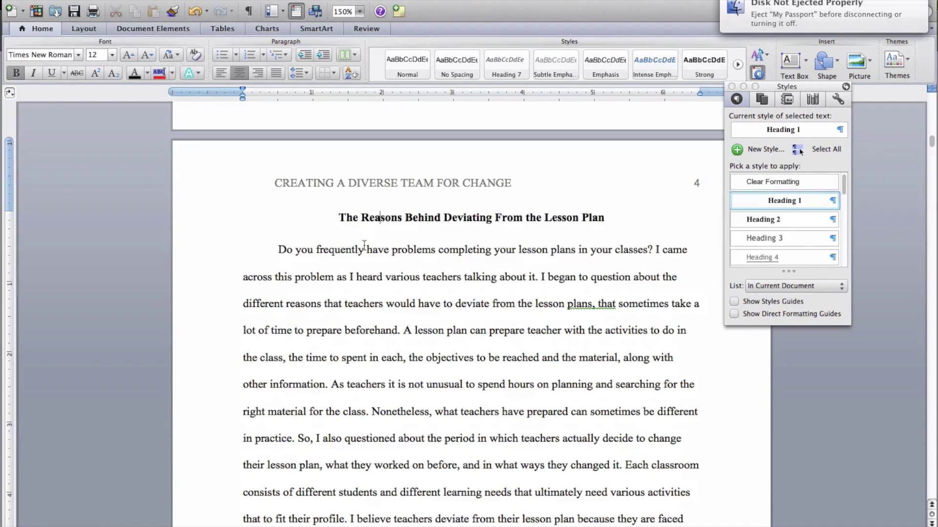
{"action": "scroll", "coordinate": [359, 231], "scroll_direction": "up", "scroll_amount": 15}
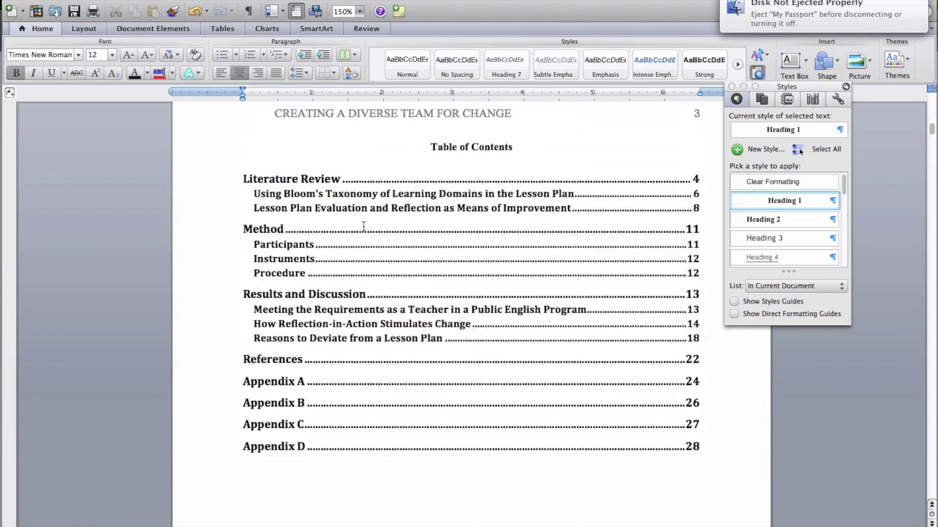
{"action": "left_click", "coordinate": [289, 193]}
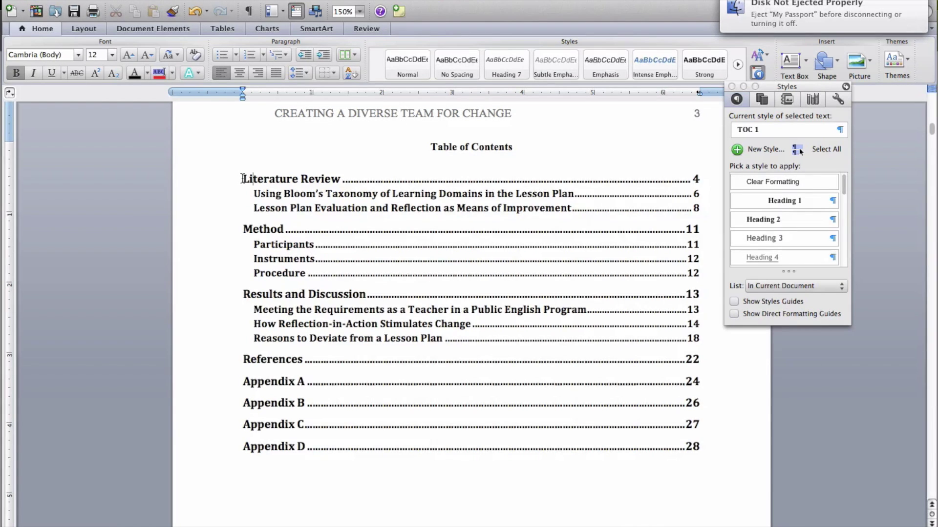
{"action": "left_click_drag", "start_coordinate": [243, 179], "coordinate": [674, 464]}
Set the table of contents text to Times New Roman Bold, 12 pt.
{"action": "scroll", "coordinate": [224, 243], "scroll_direction": "down", "scroll_amount": 8}
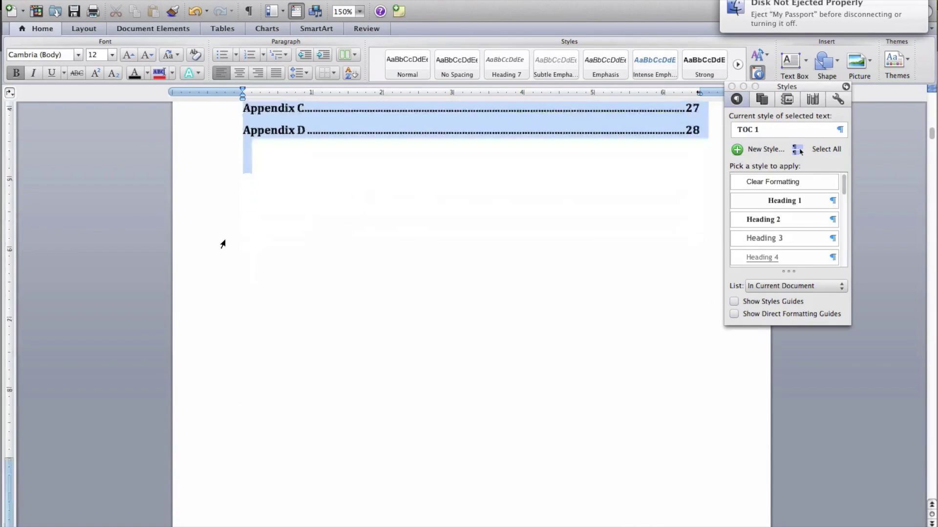
{"action": "scroll", "coordinate": [223, 244], "scroll_direction": "up", "scroll_amount": 8}
{"action": "scroll", "coordinate": [224, 244], "scroll_direction": "up", "scroll_amount": 3}
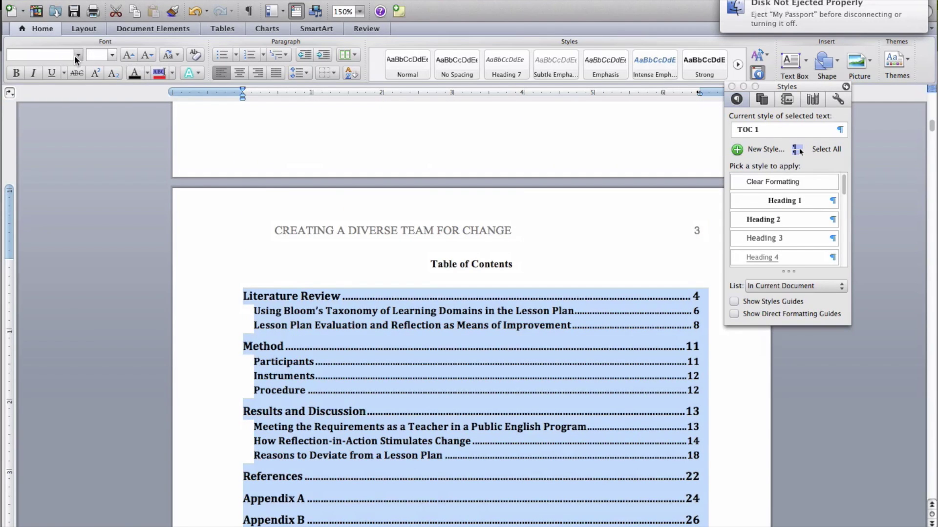
{"action": "left_click", "coordinate": [78, 56]}
{"action": "mouse_move", "coordinate": [90, 141]}
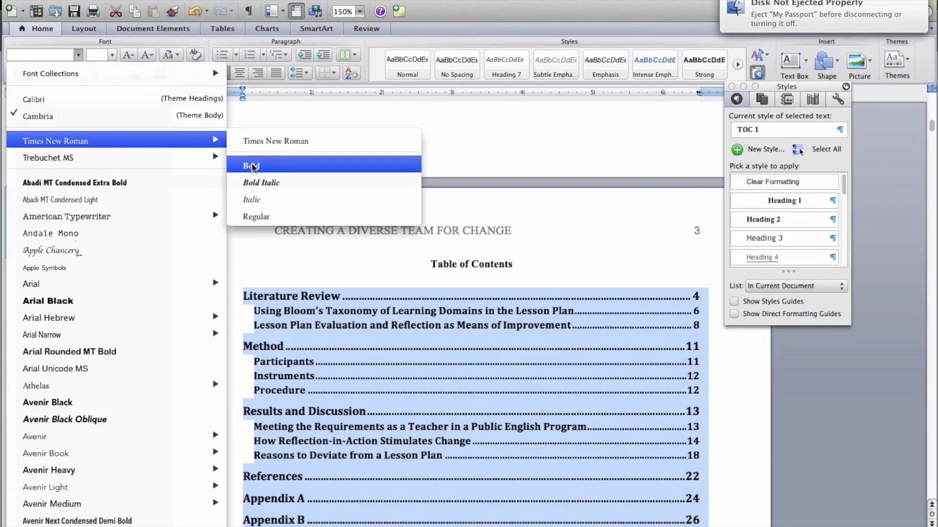
{"action": "left_click", "coordinate": [236, 160]}
{"action": "left_click", "coordinate": [112, 55]}
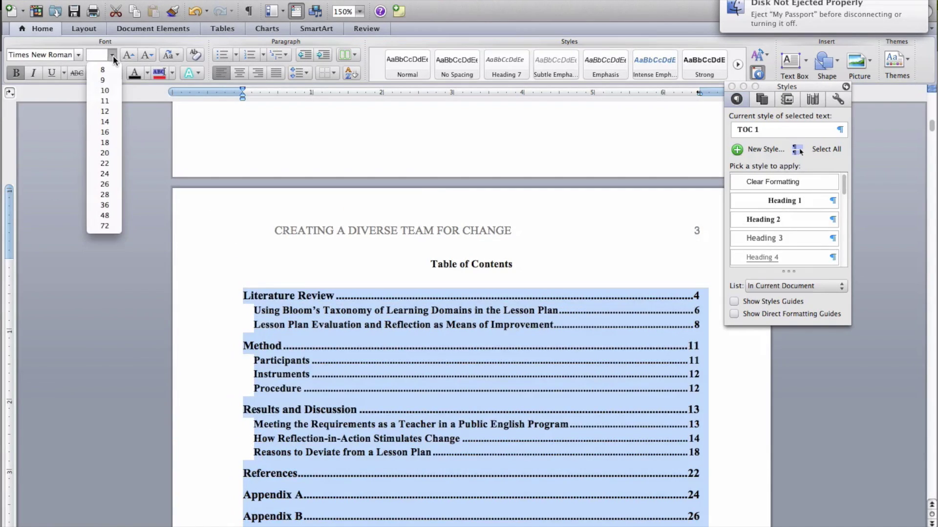
{"action": "left_click", "coordinate": [106, 112]}
Test the Appendix A link, then return to the page-3 contents at Lesson Plan Evaluation.
{"action": "scroll", "coordinate": [547, 311], "scroll_direction": "down", "scroll_amount": 4}
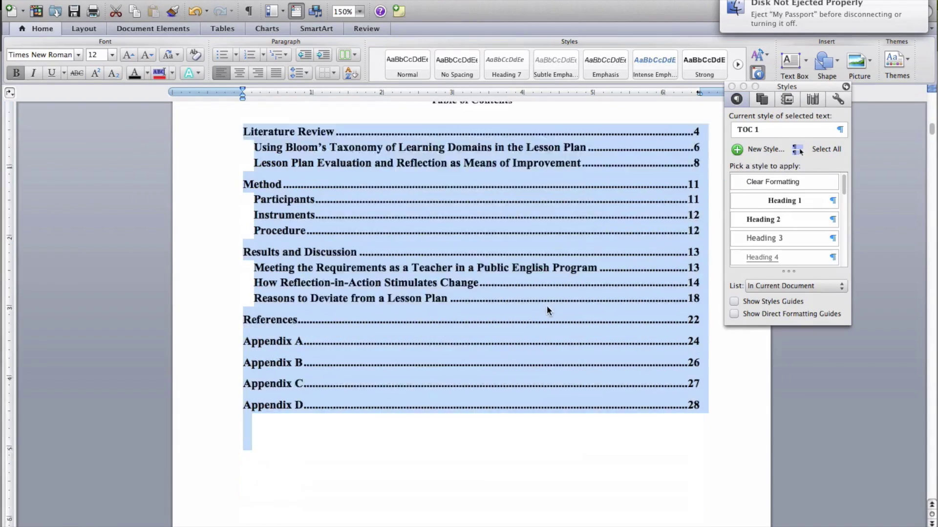
{"action": "left_click", "coordinate": [529, 300]}
{"action": "scroll", "coordinate": [540, 295], "scroll_direction": "up", "scroll_amount": 5}
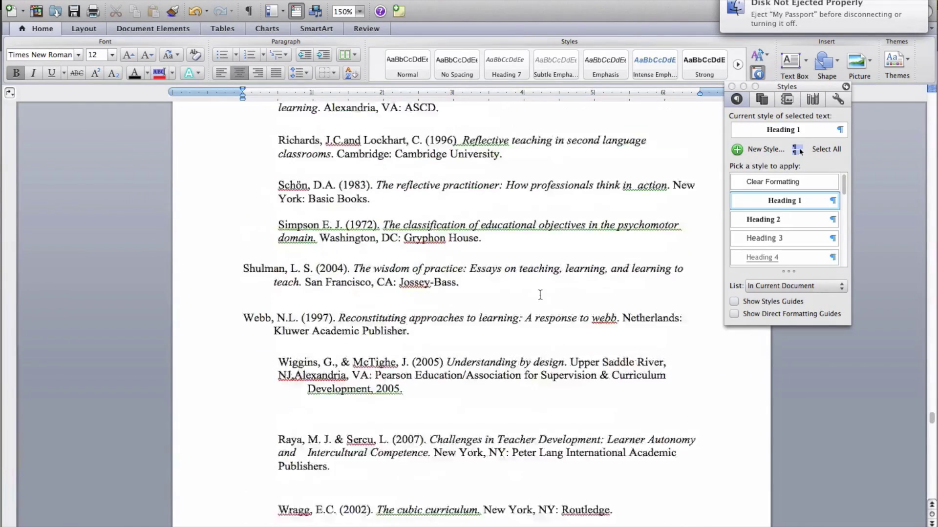
{"action": "scroll", "coordinate": [540, 295], "scroll_direction": "up", "scroll_amount": 10}
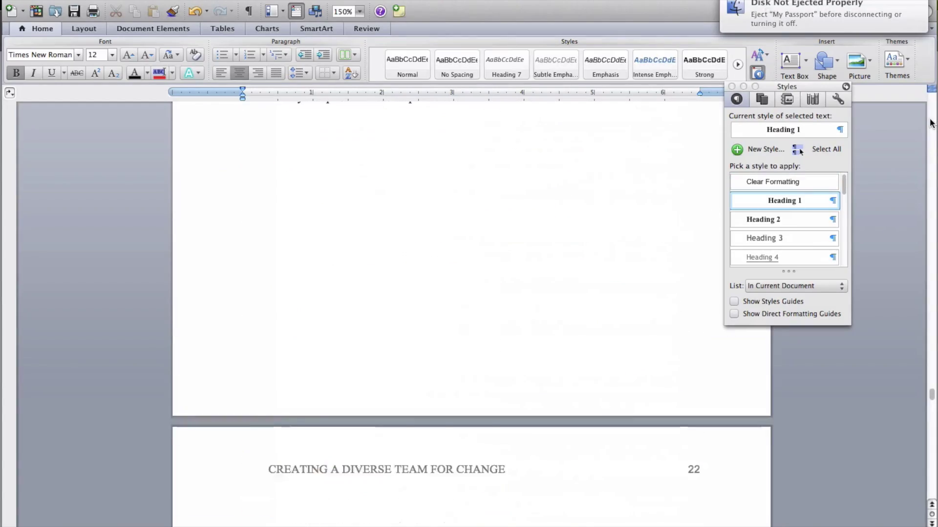
{"action": "left_click", "coordinate": [929, 122]}
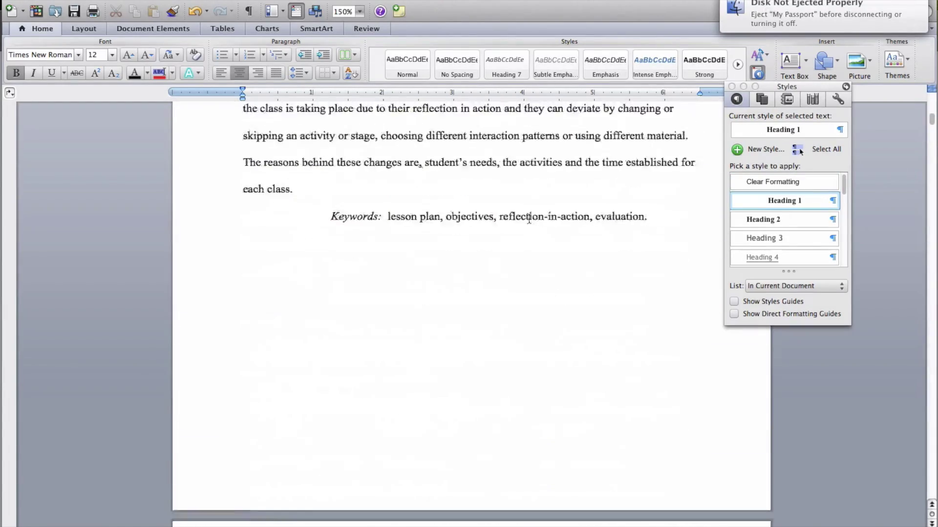
{"action": "scroll", "coordinate": [529, 219], "scroll_direction": "up", "scroll_amount": 10}
{"action": "left_click", "coordinate": [410, 225]}
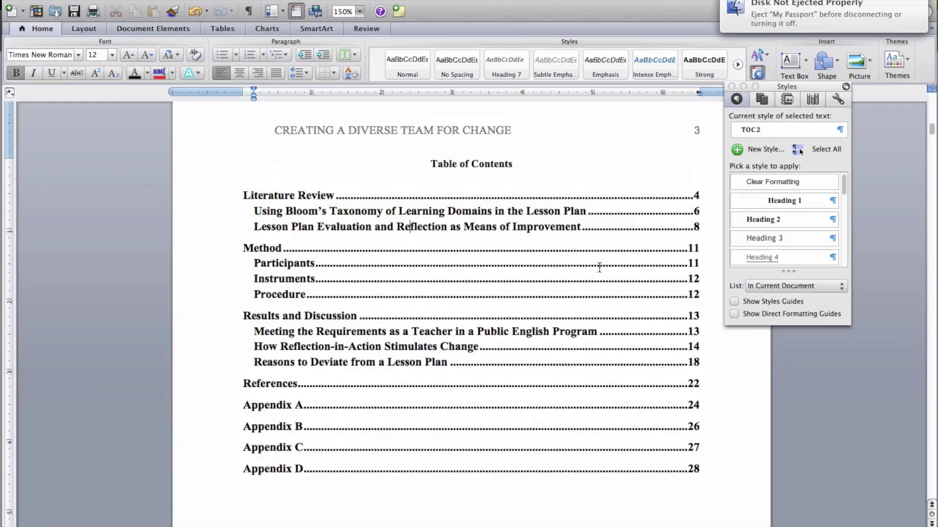
{"action": "scroll", "coordinate": [537, 304], "scroll_direction": "down", "scroll_amount": 15}
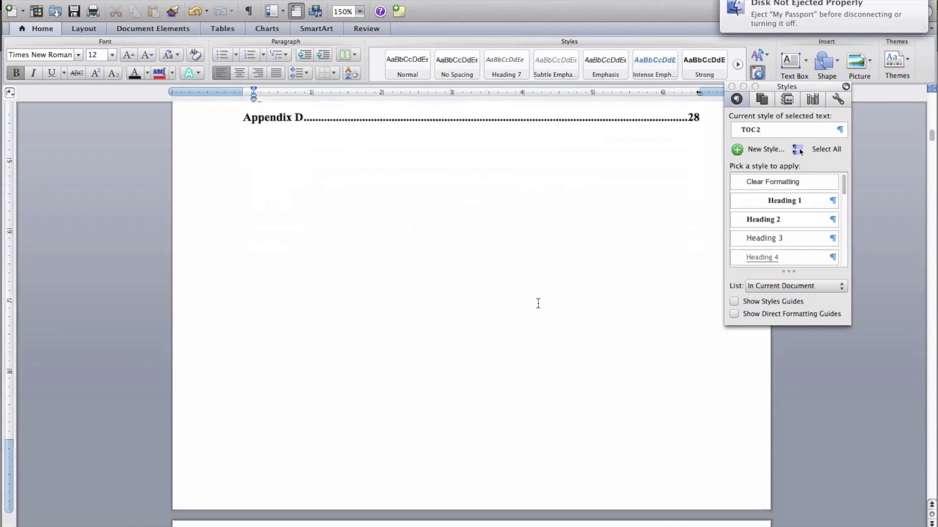
{"action": "scroll", "coordinate": [529, 321], "scroll_direction": "up", "scroll_amount": 15}
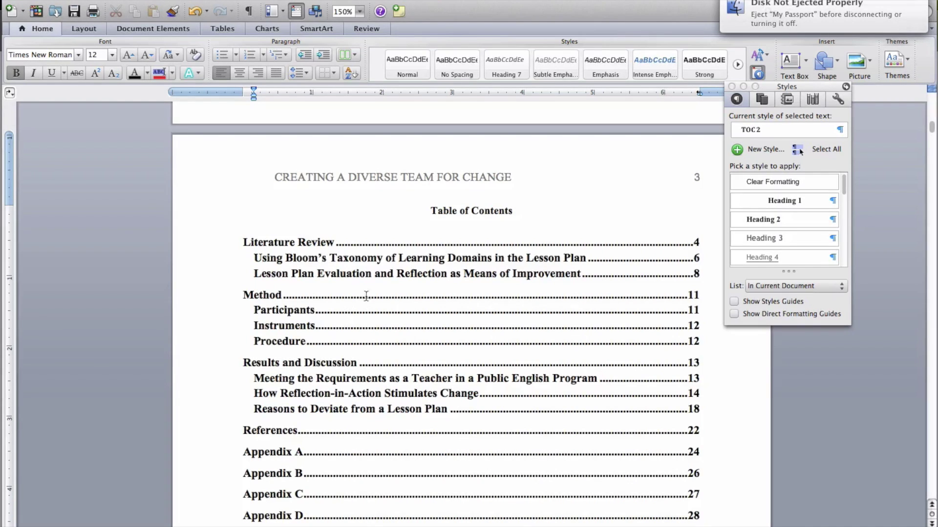
Set the 'Table of Contents' title line to 12 pt font size.
{"action": "left_click", "coordinate": [476, 211]}
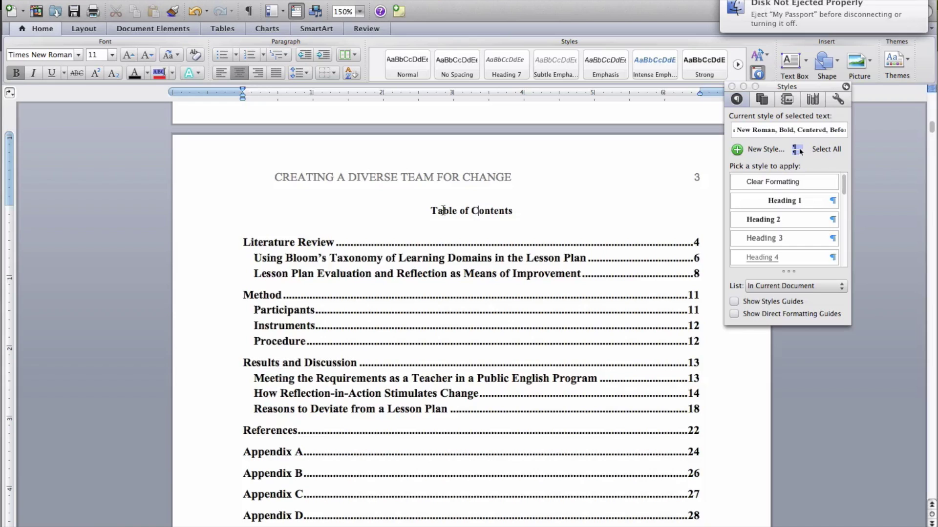
{"action": "left_click_drag", "start_coordinate": [431, 211], "coordinate": [509, 209]}
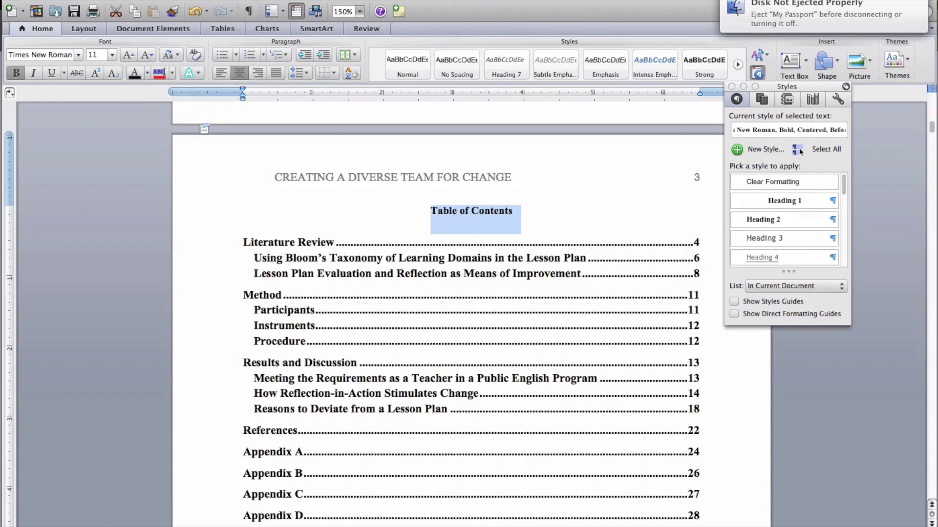
{"action": "left_click", "coordinate": [112, 55]}
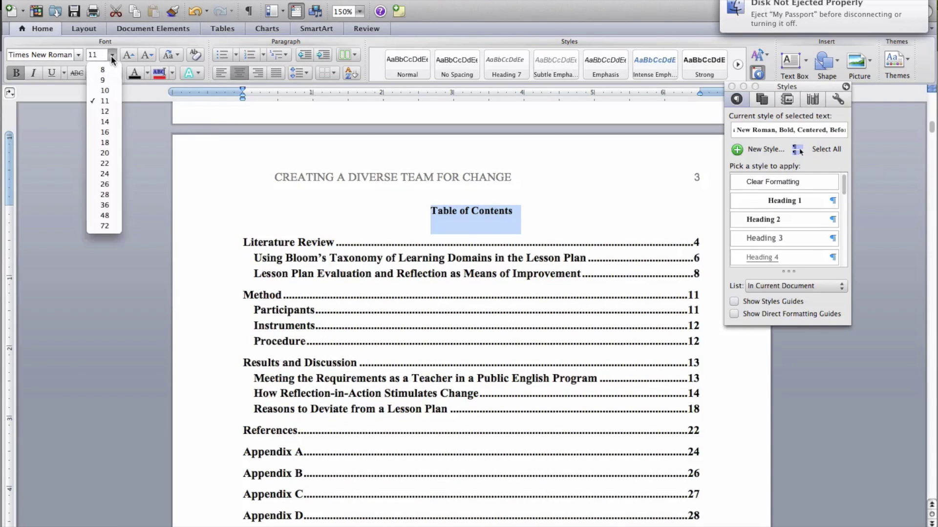
{"action": "left_click", "coordinate": [105, 111]}
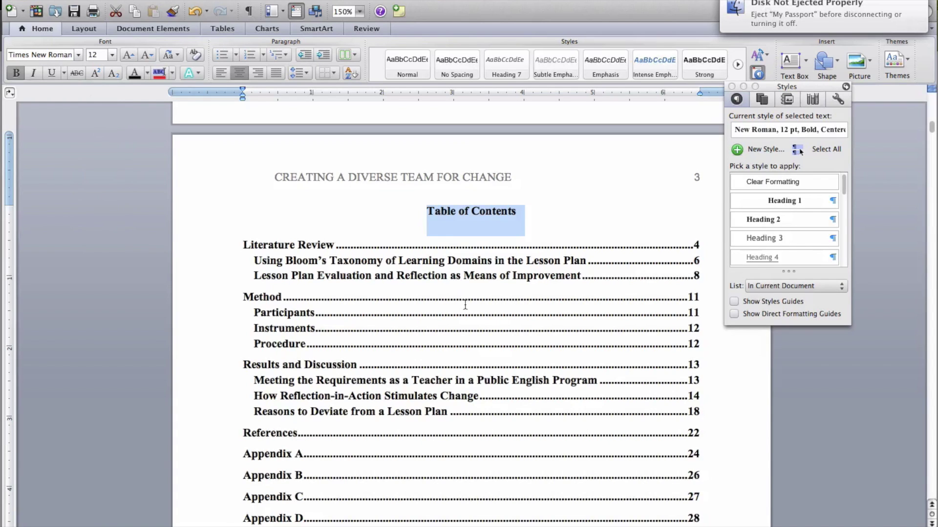
Follow the How Reflection-in-Action contents entry's link to confirm it jumps to its heading.
{"action": "left_click", "coordinate": [442, 294]}
{"action": "scroll", "coordinate": [444, 293], "scroll_direction": "down", "scroll_amount": 5}
{"action": "scroll", "coordinate": [447, 295], "scroll_direction": "up", "scroll_amount": 3}
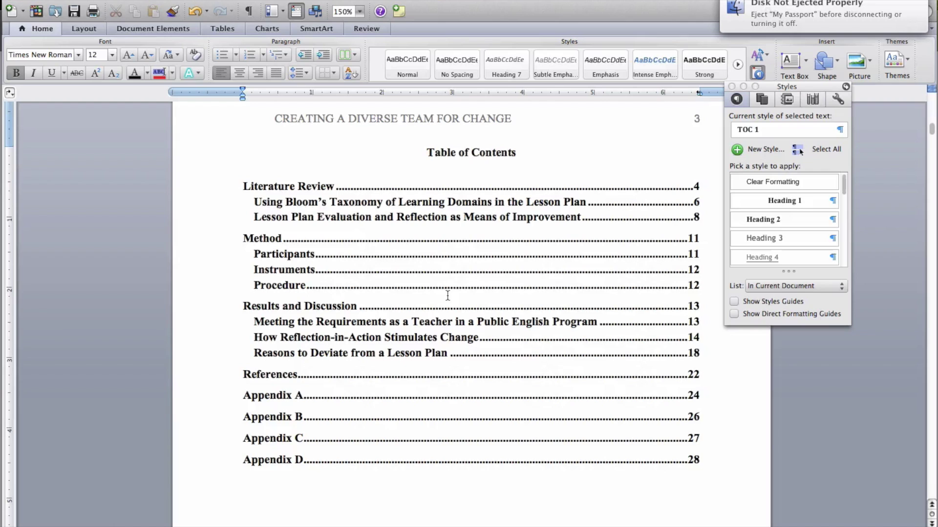
{"action": "left_click", "coordinate": [693, 343]}
{"action": "left_click", "coordinate": [693, 337]}
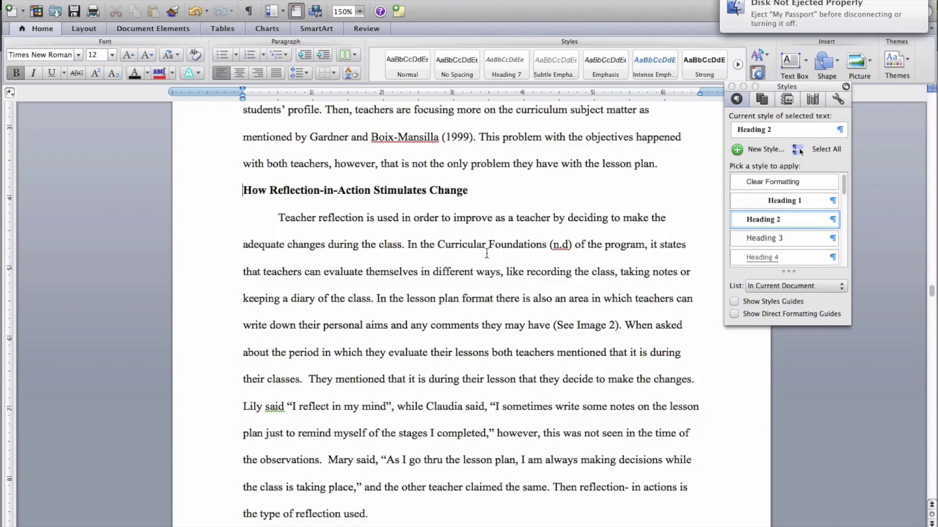
{"action": "scroll", "coordinate": [487, 253], "scroll_direction": "up", "scroll_amount": 10}
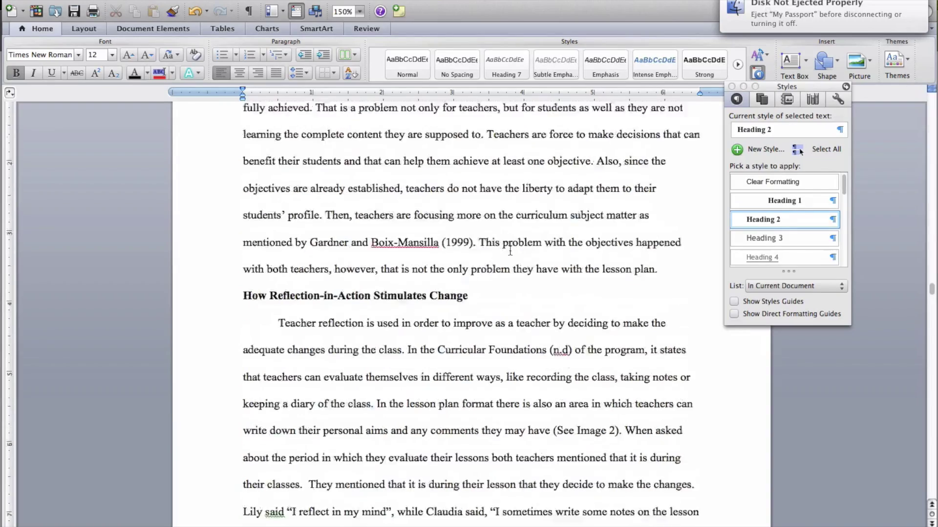
{"action": "left_click_drag", "start_coordinate": [931, 290], "coordinate": [931, 120]}
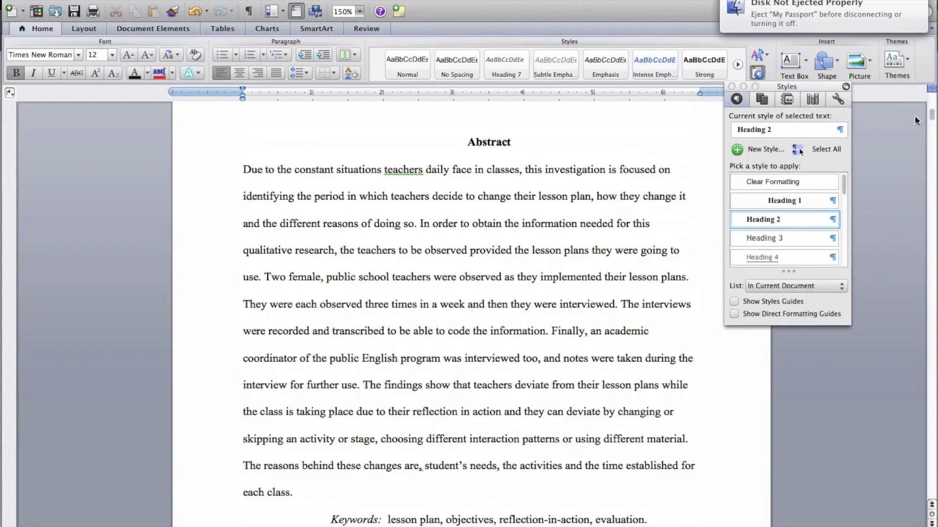
{"action": "scroll", "coordinate": [539, 264], "scroll_direction": "down", "scroll_amount": 15}
{"action": "scroll", "coordinate": [537, 269], "scroll_direction": "down", "scroll_amount": 9}
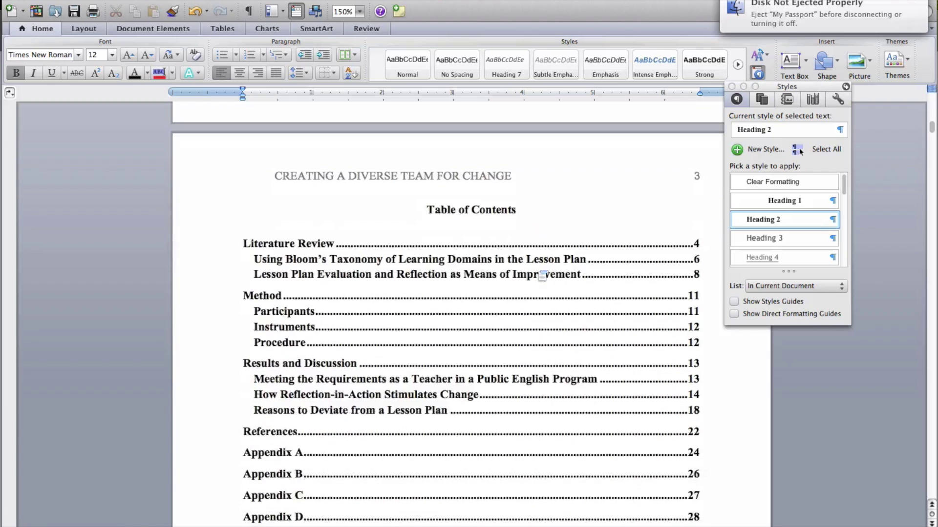
{"action": "scroll", "coordinate": [537, 269], "scroll_direction": "up", "scroll_amount": 3}
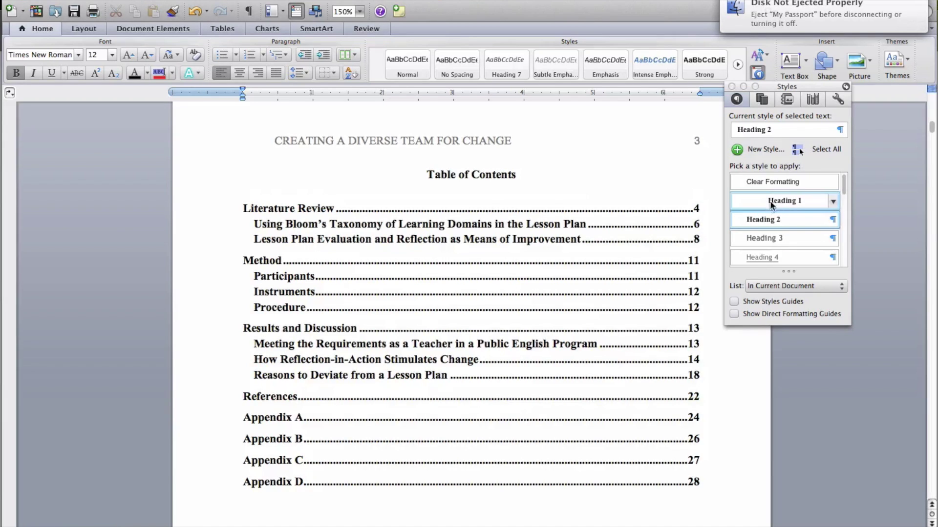
Keep the Heading 1 style's paragraph line spacing at Double and save the modified style.
{"action": "left_click", "coordinate": [833, 201]}
{"action": "left_click", "coordinate": [774, 236]}
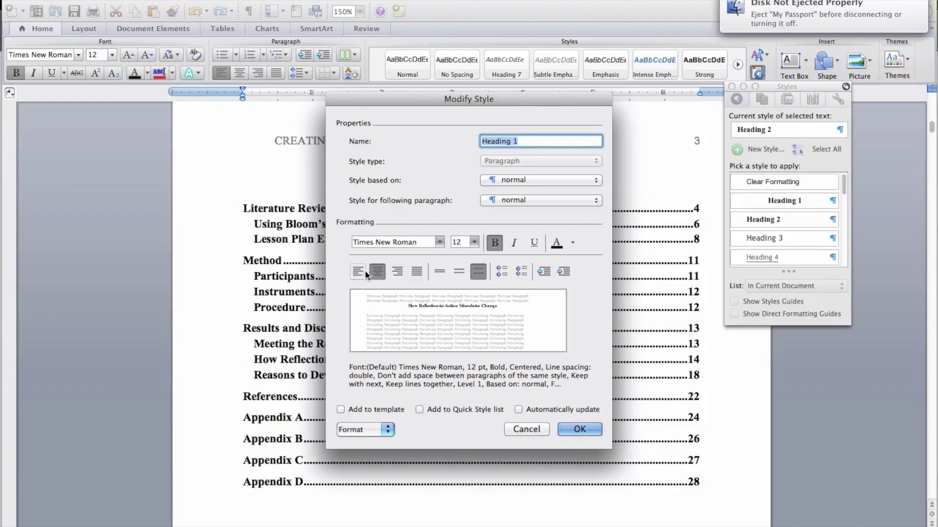
{"action": "left_click", "coordinate": [388, 430]}
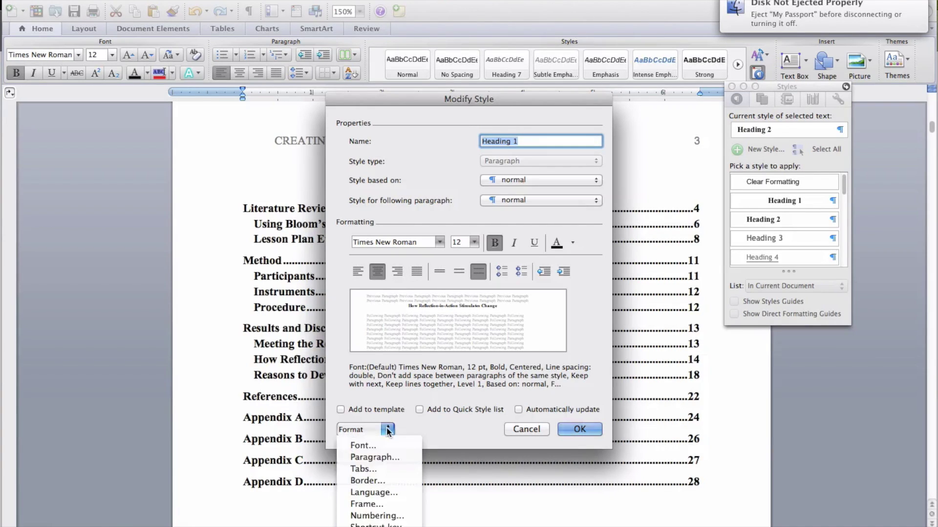
{"action": "left_click", "coordinate": [388, 456]}
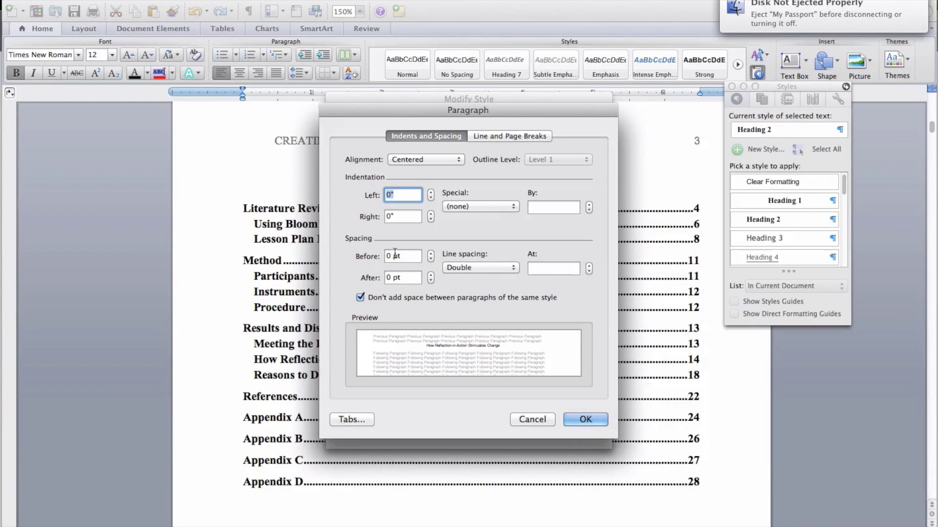
{"action": "left_click", "coordinate": [474, 267]}
{"action": "left_click", "coordinate": [480, 267]}
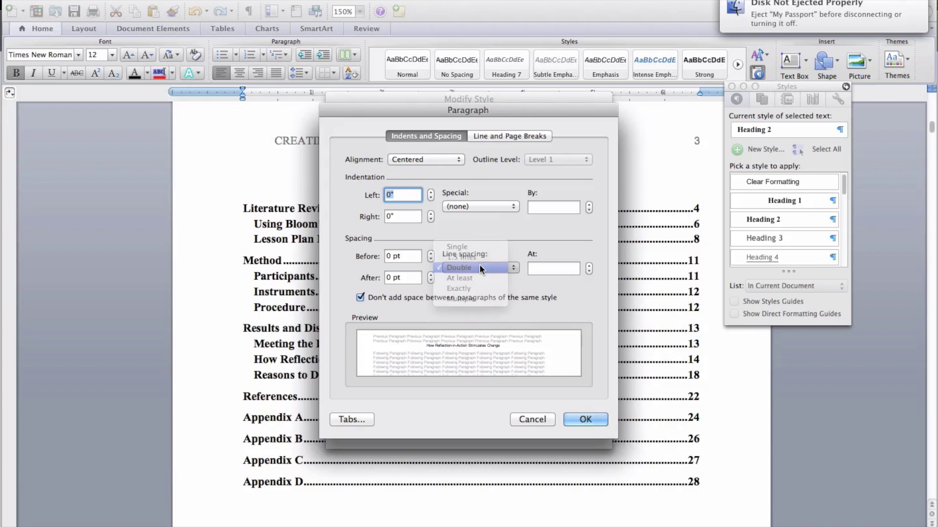
{"action": "left_click", "coordinate": [589, 424]}
{"action": "left_click", "coordinate": [581, 478]}
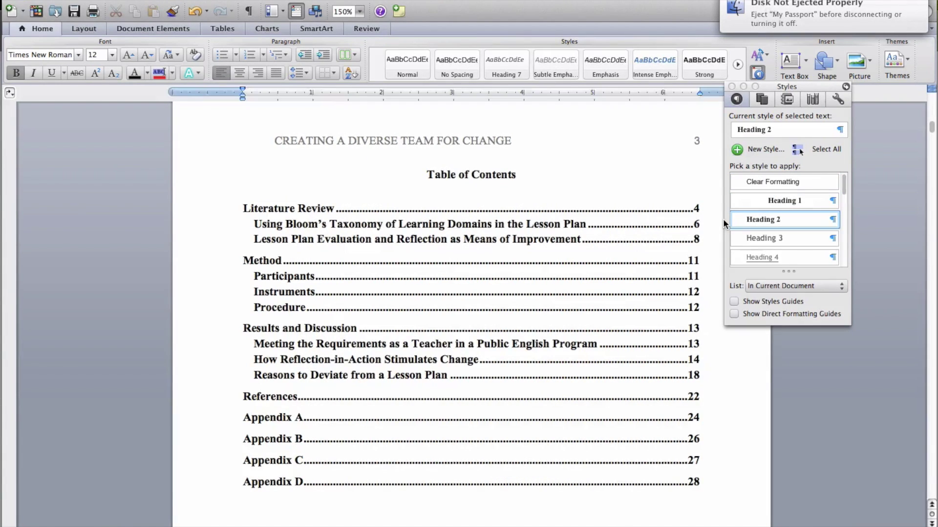
{"action": "scroll", "coordinate": [723, 218], "scroll_direction": "right", "scroll_amount": 3}
{"action": "left_click", "coordinate": [493, 259]}
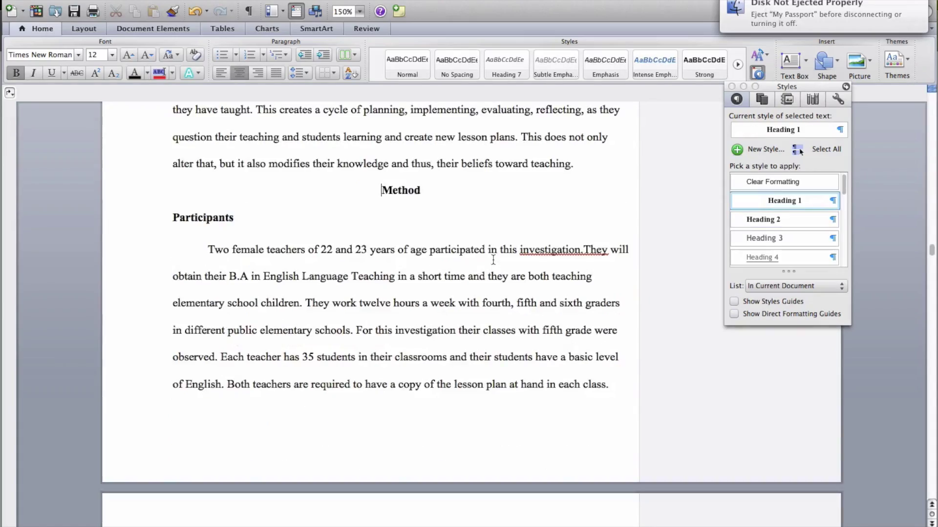
{"action": "scroll", "coordinate": [493, 260], "scroll_direction": "up", "scroll_amount": 20}
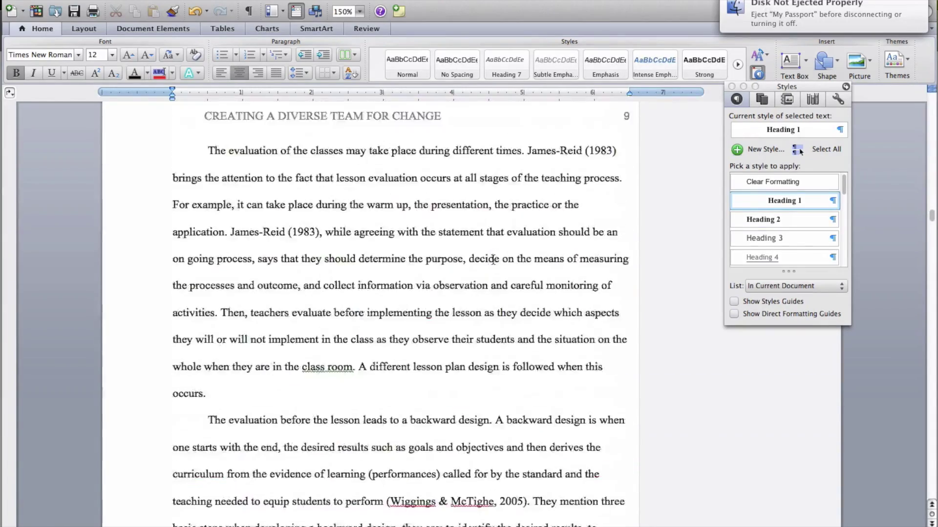
{"action": "scroll", "coordinate": [494, 259], "scroll_direction": "up", "scroll_amount": 20}
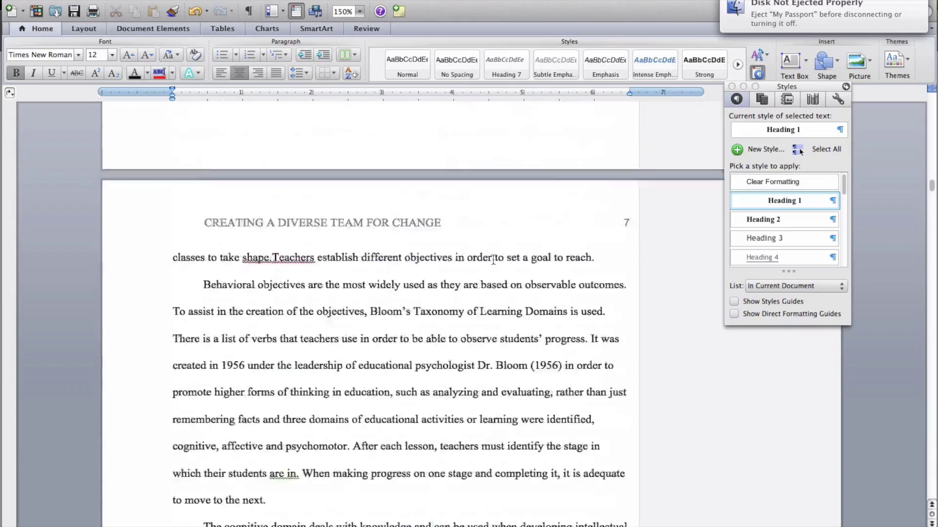
{"action": "scroll", "coordinate": [493, 259], "scroll_direction": "up", "scroll_amount": 20}
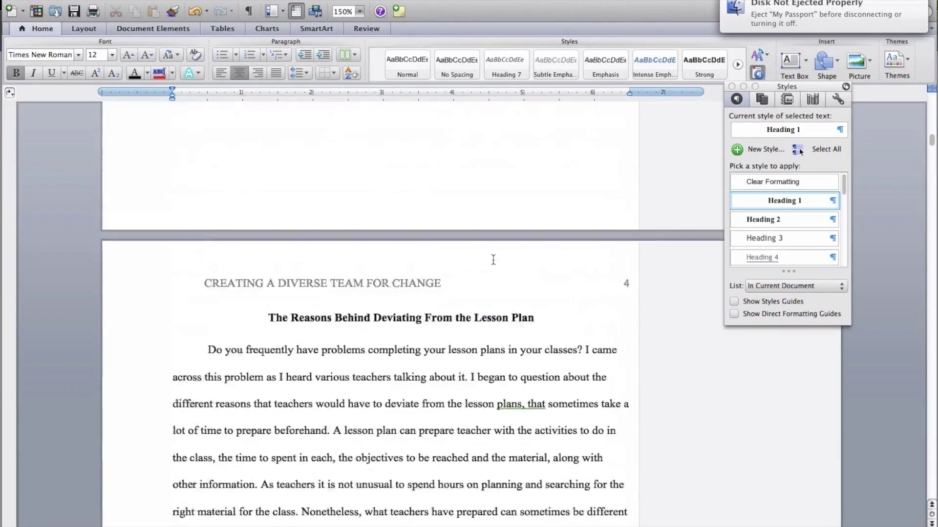
{"action": "scroll", "coordinate": [493, 259], "scroll_direction": "up", "scroll_amount": 5}
{"action": "scroll", "coordinate": [506, 259], "scroll_direction": "down", "scroll_amount": 10}
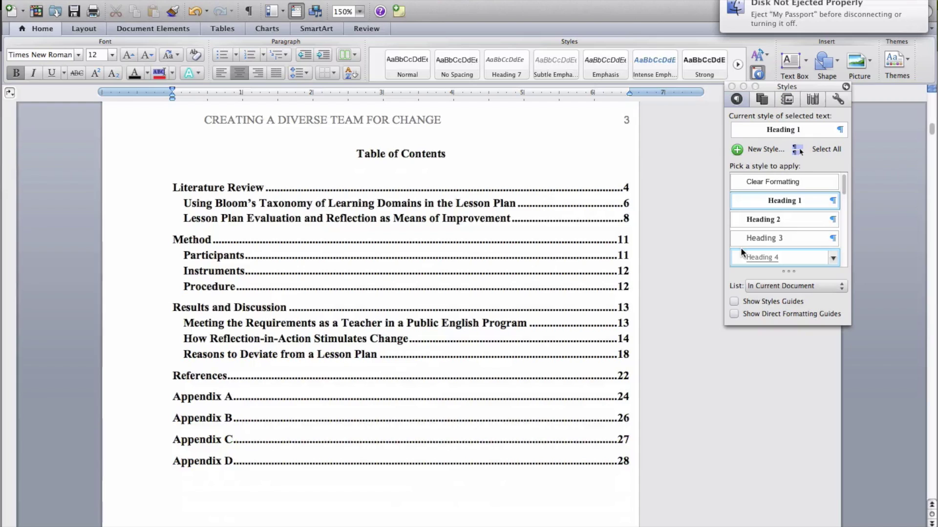
{"action": "mouse_move", "coordinate": [741, 247]}
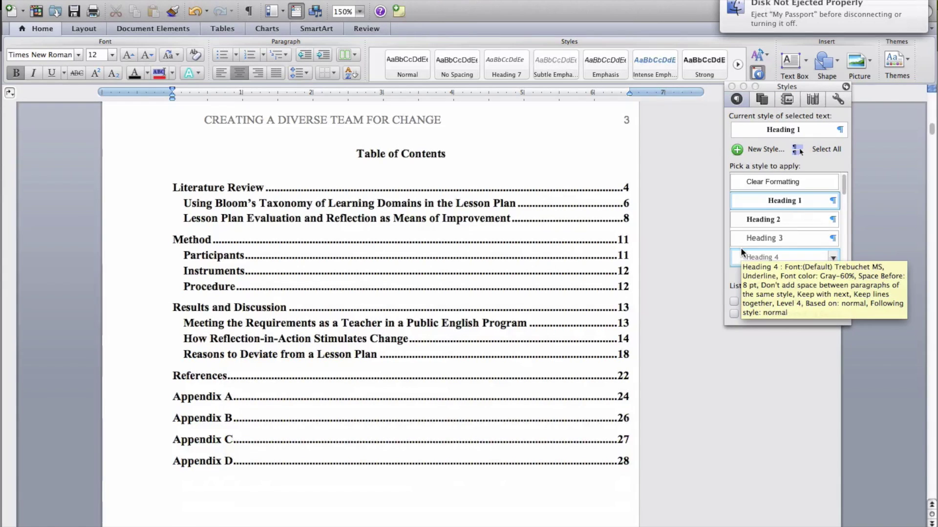